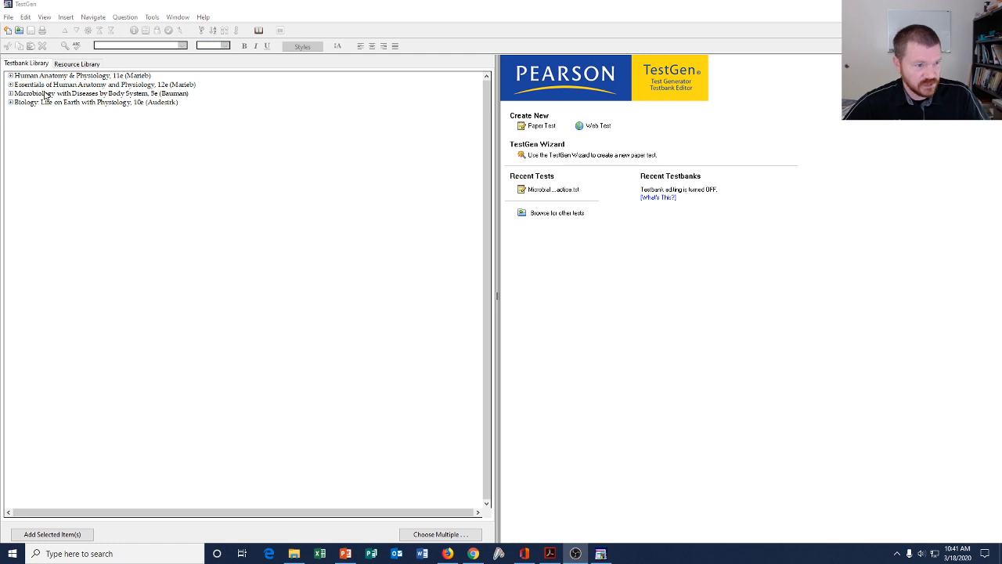
# - Expand Human Anatomy & Physiology, 11e, down to Chapter 11's section 11.3 Multiple Choice Questions and look over its questions
pyautogui.click(10, 76)
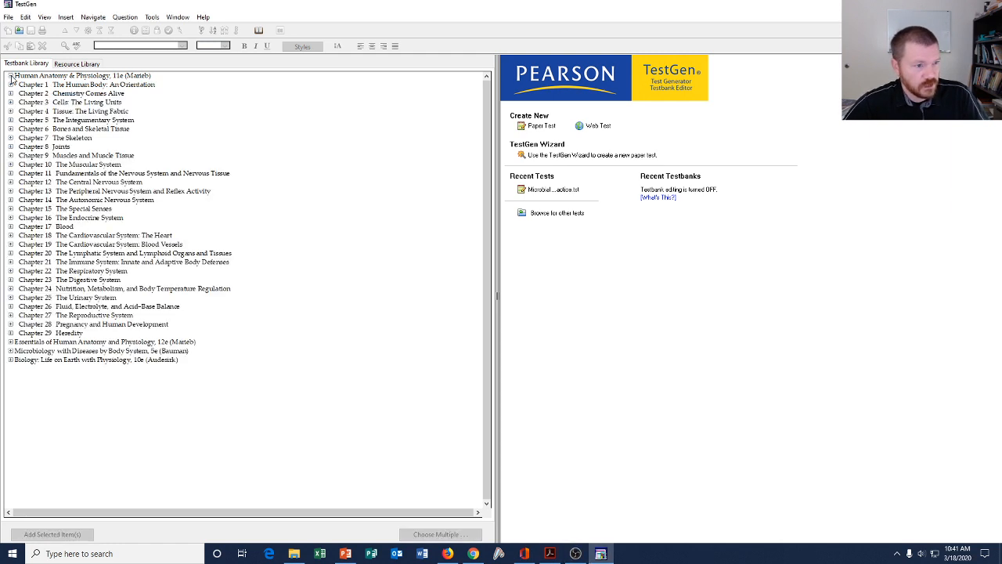
pyautogui.click(10, 173)
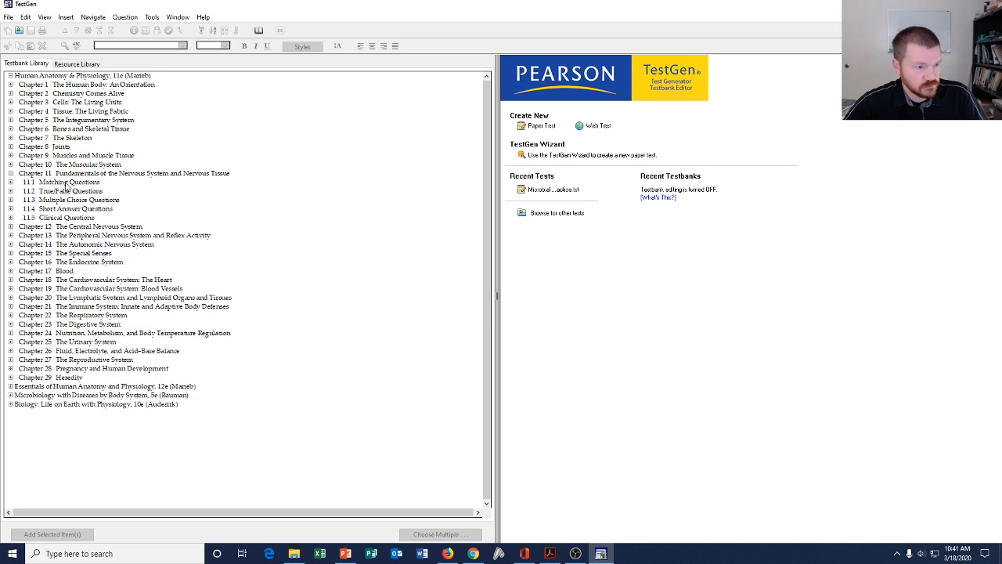
pyautogui.click(11, 200)
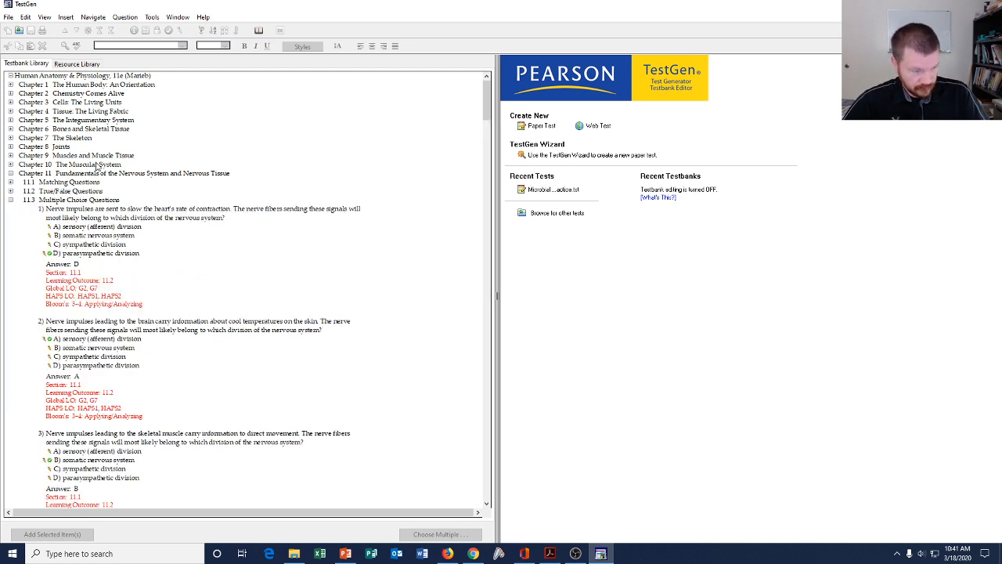
pyautogui.scroll(-1, 76, 328)
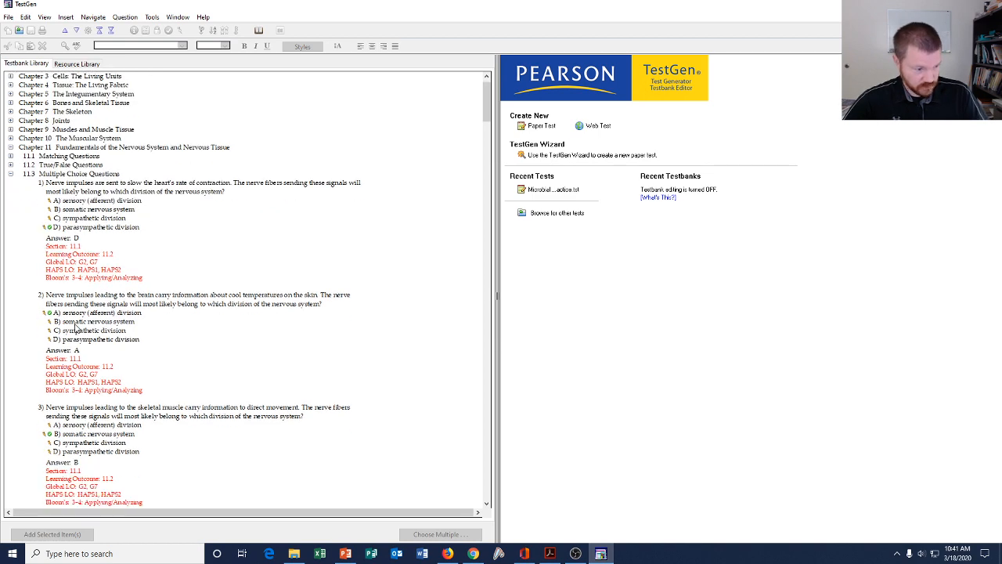
pyautogui.scroll(1, 76, 328)
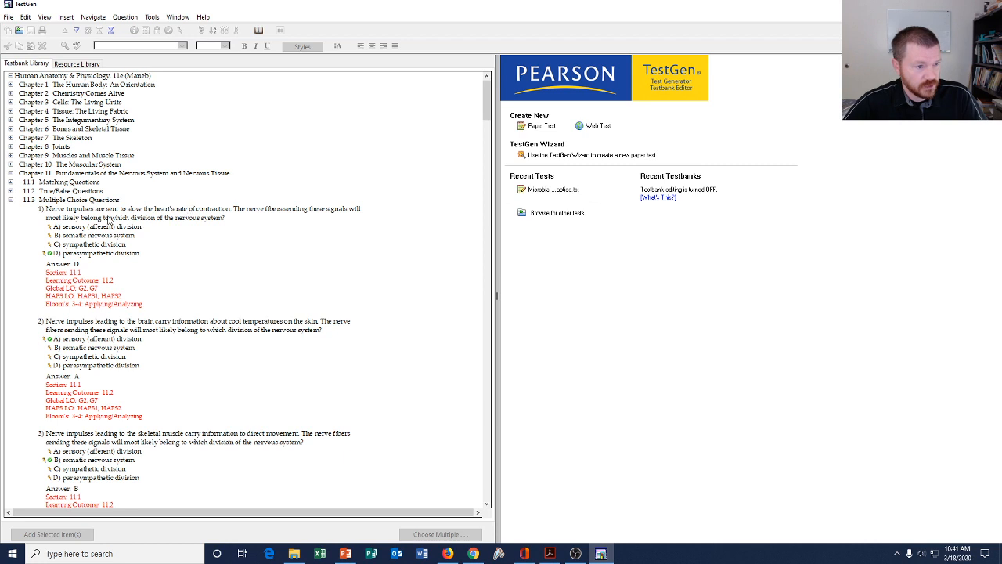
# - Create a new web test for the Blackboard 6.x-9.x platform
pyautogui.click(595, 127)
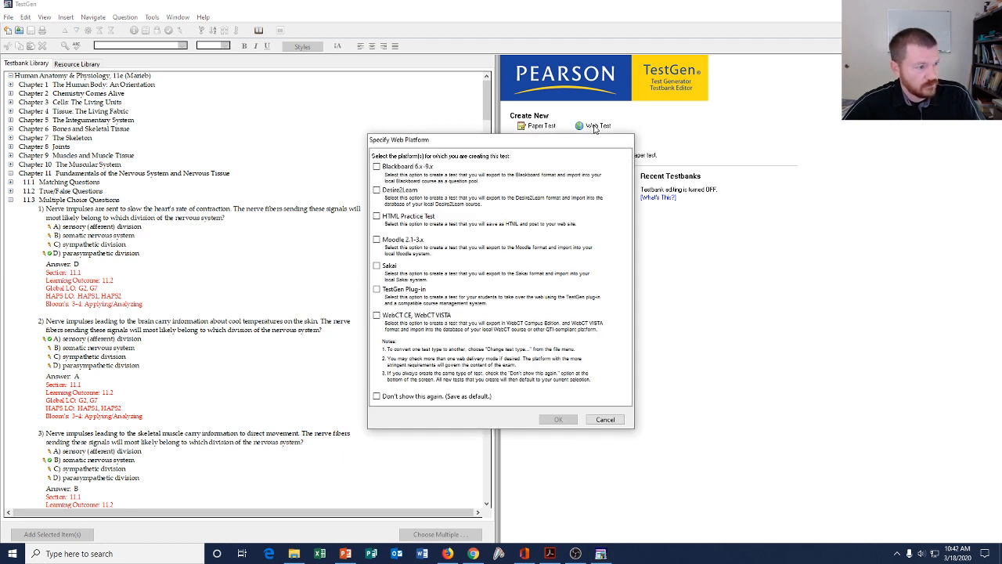
pyautogui.click(376, 167)
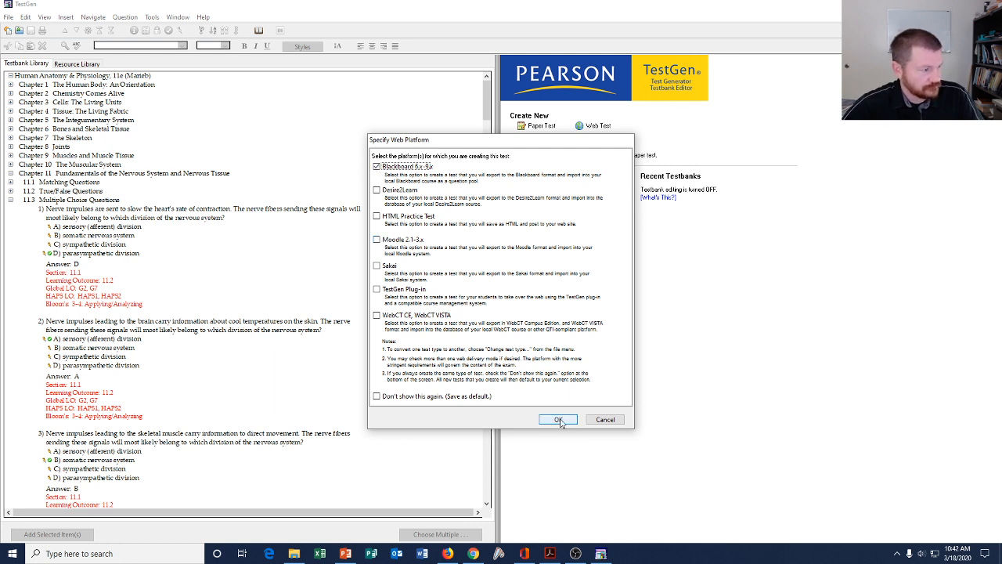
pyautogui.click(558, 420)
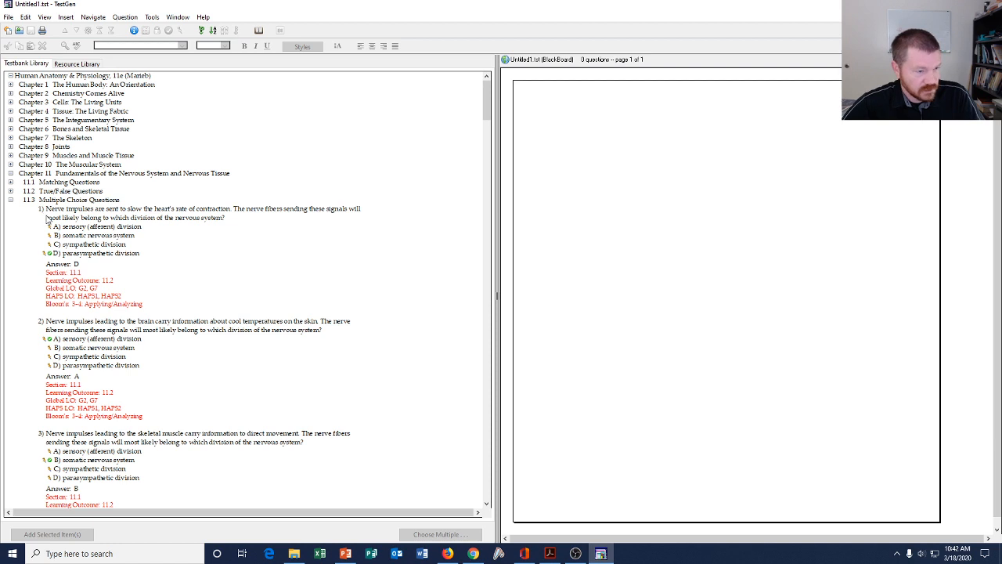
# - Add the first question of section 11.3 to the test and delete it from the test again
pyautogui.click(81, 227)
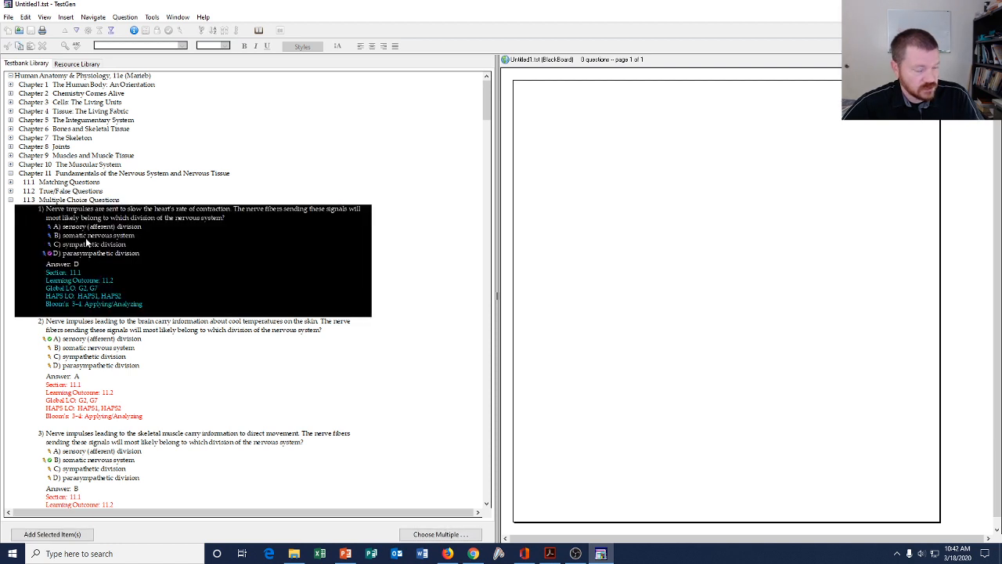
pyautogui.moveTo(86, 242); pyautogui.dragTo(666, 179)
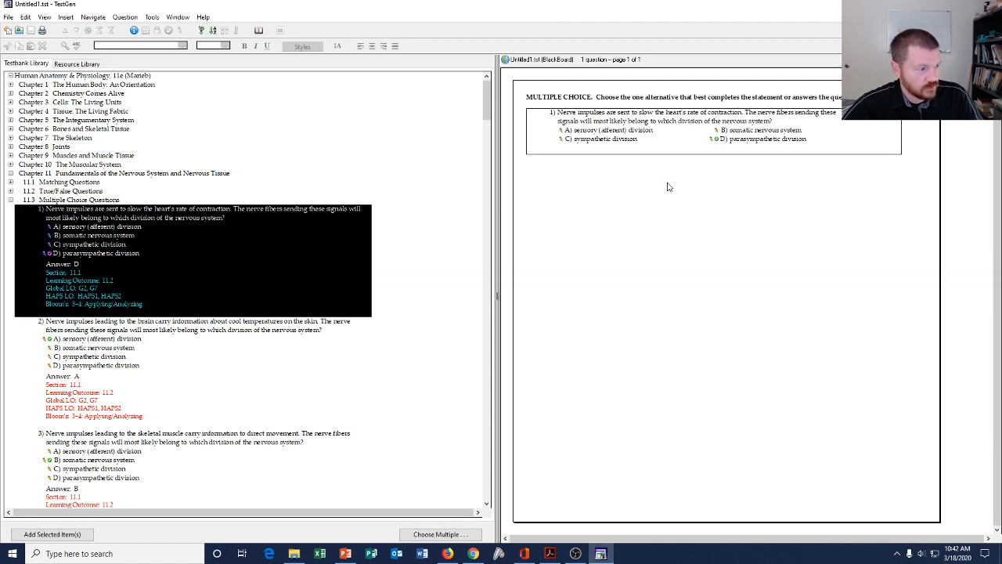
pyautogui.click(553, 114)
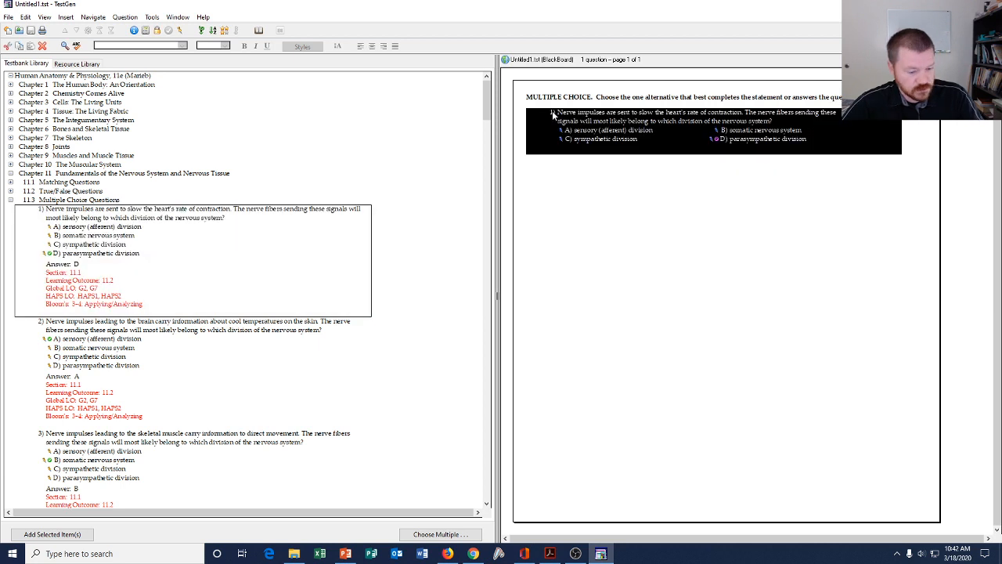
pyautogui.press('Delete')
pyautogui.click(540, 312)
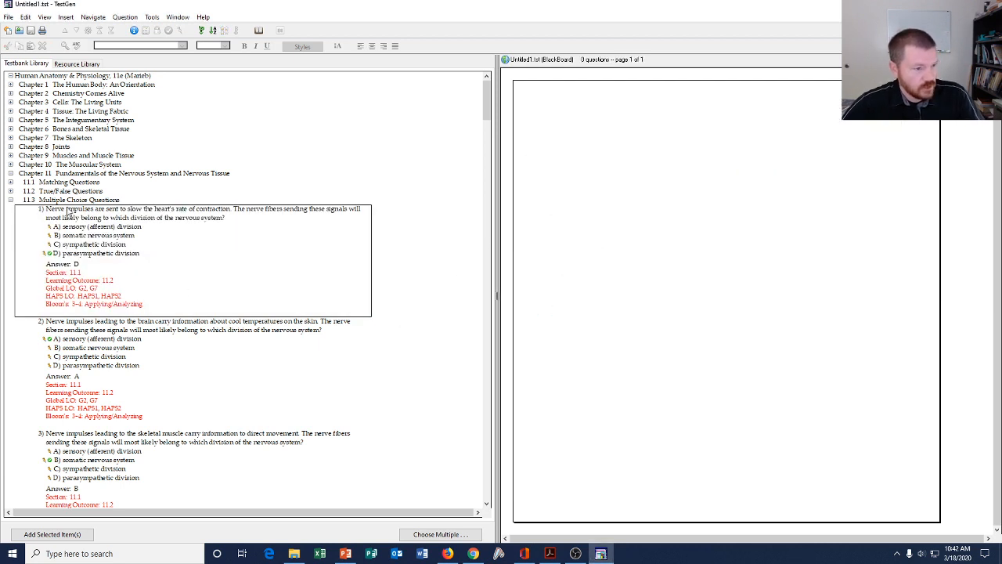
# - Put question 1 of section 11.3 back in the test, try adding it a second time, and decline the duplicate
pyautogui.moveTo(69, 214); pyautogui.dragTo(572, 143)
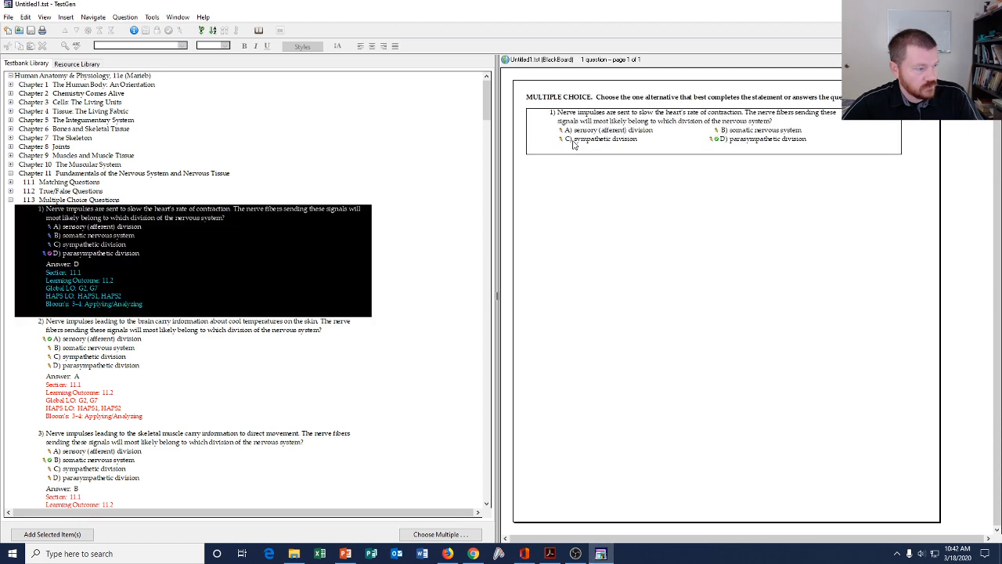
pyautogui.click(97, 345)
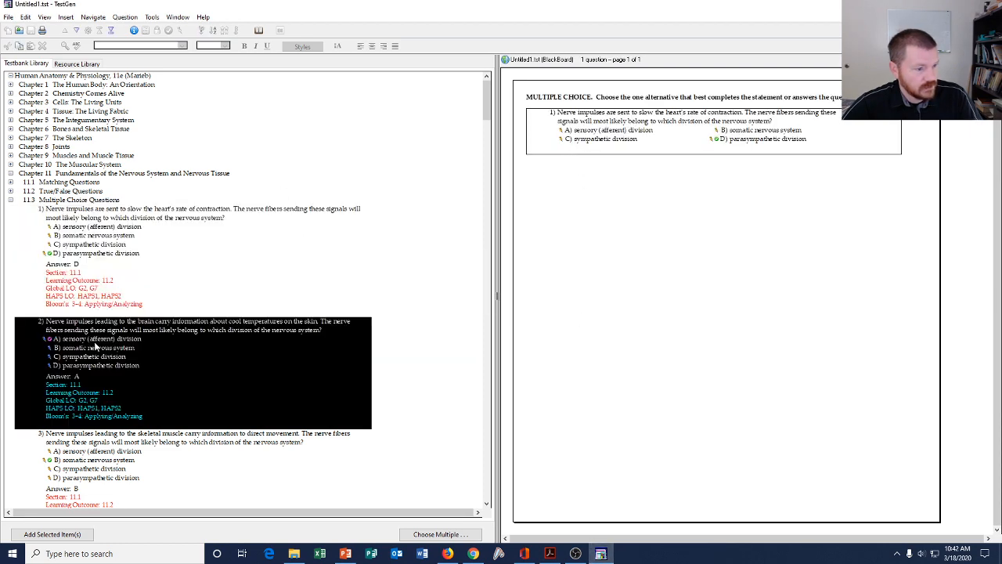
pyautogui.moveTo(97, 274); pyautogui.dragTo(703, 254)
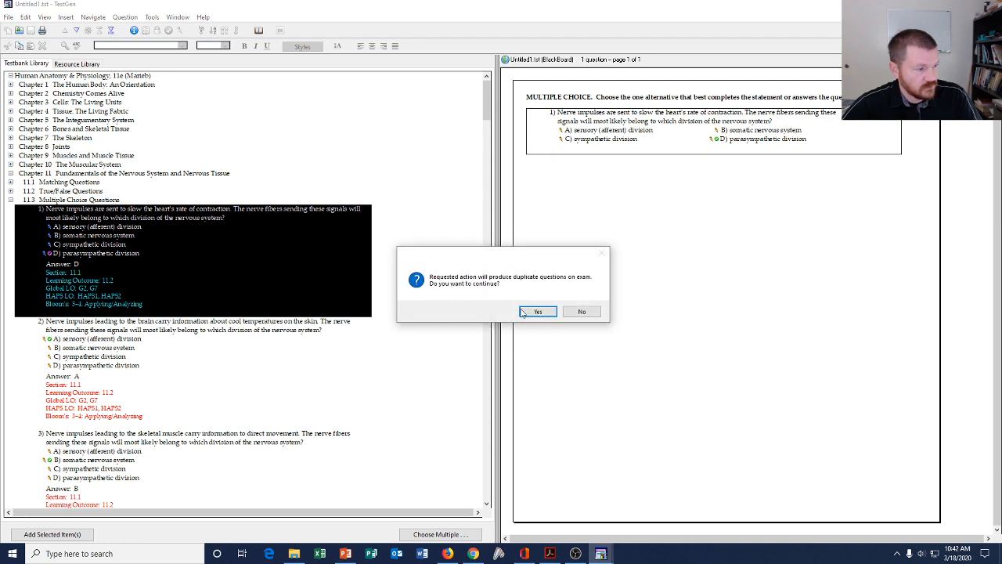
pyautogui.click(582, 312)
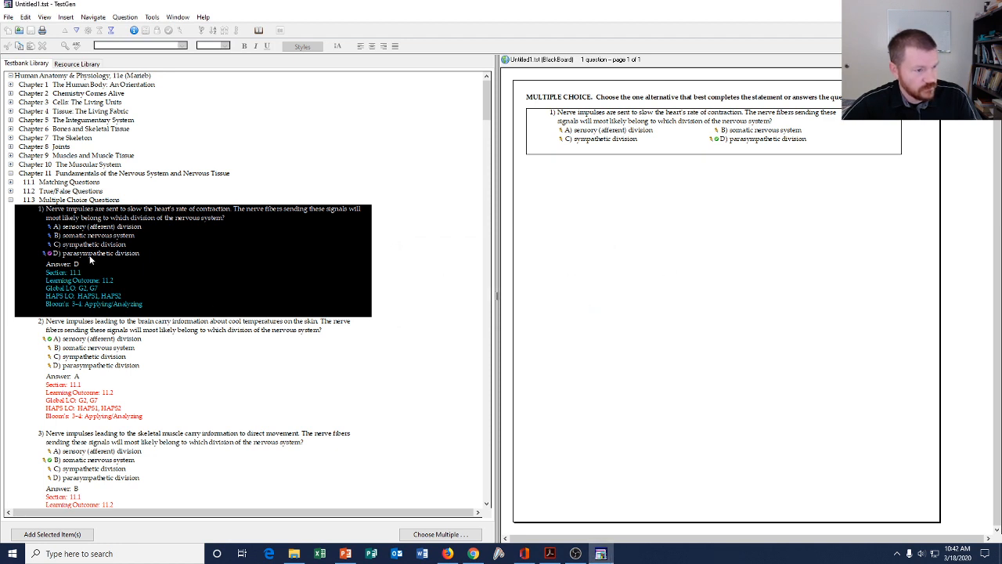
# - Delete the single nerve impulse question from the test
pyautogui.click(553, 115)
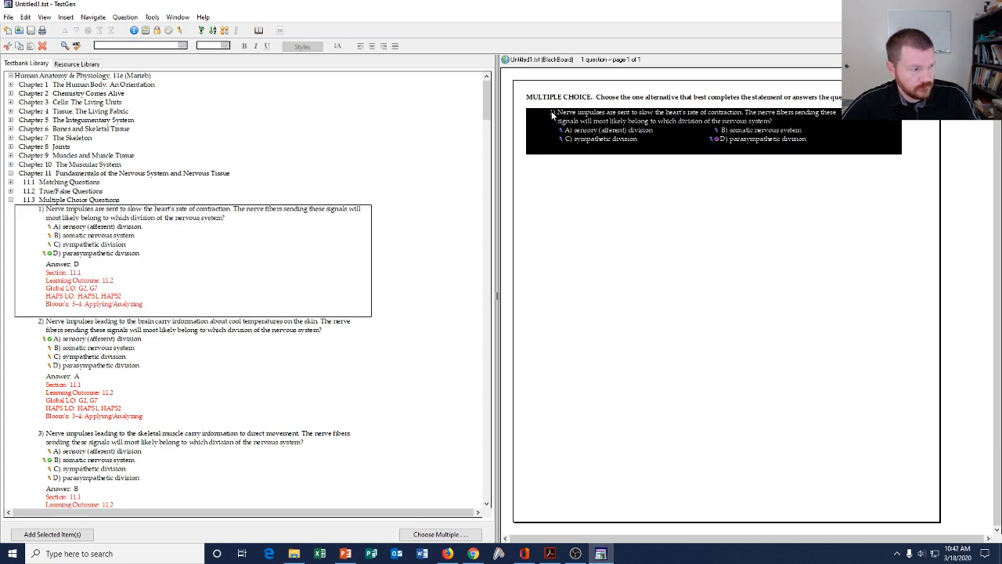
pyautogui.press('Delete')
pyautogui.click(542, 314)
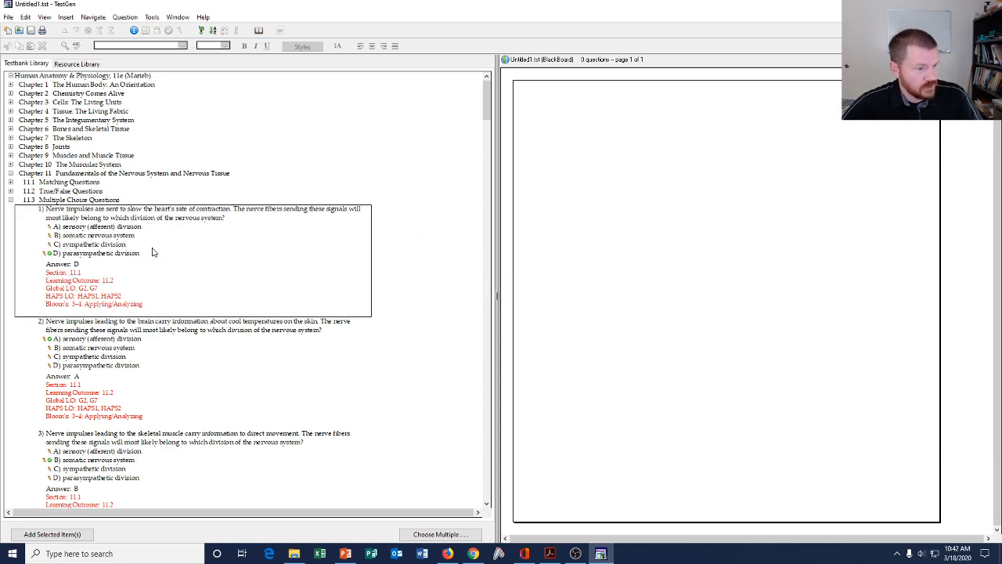
# - Collapse section 11.3 Multiple Choice Questions, add the whole section to the test, and review the added questions from the beginning
pyautogui.click(11, 200)
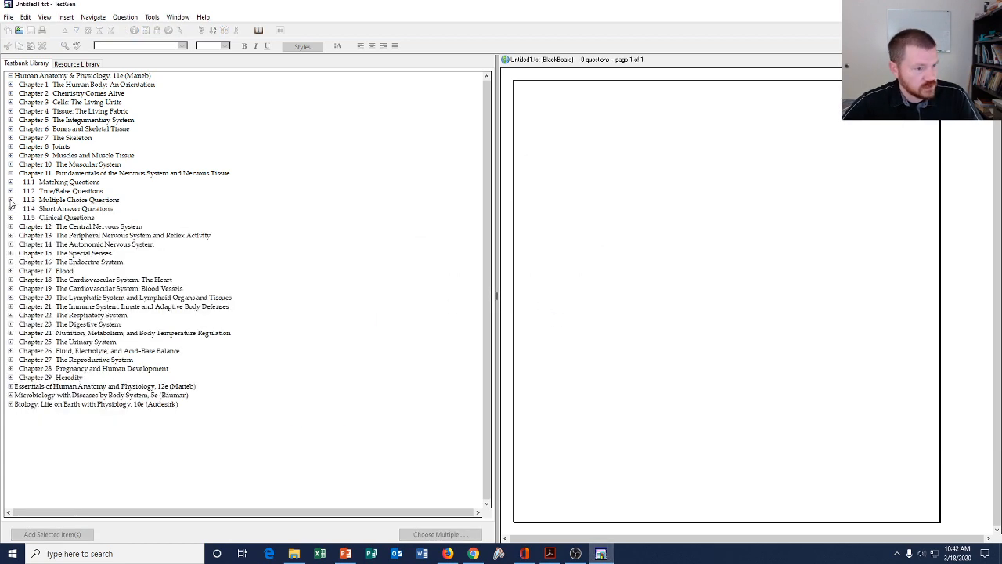
pyautogui.click(54, 203)
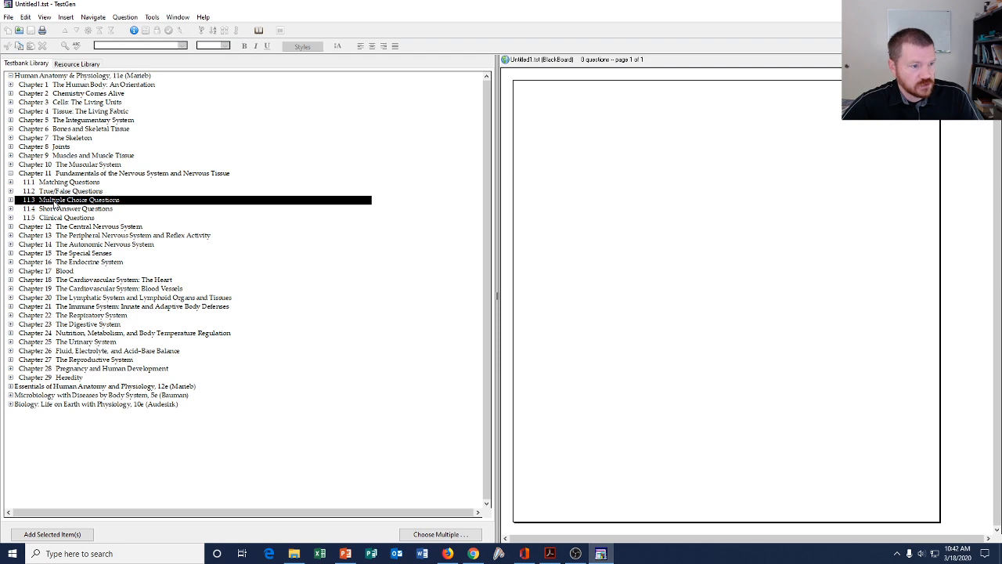
pyautogui.moveTo(55, 203); pyautogui.dragTo(641, 156)
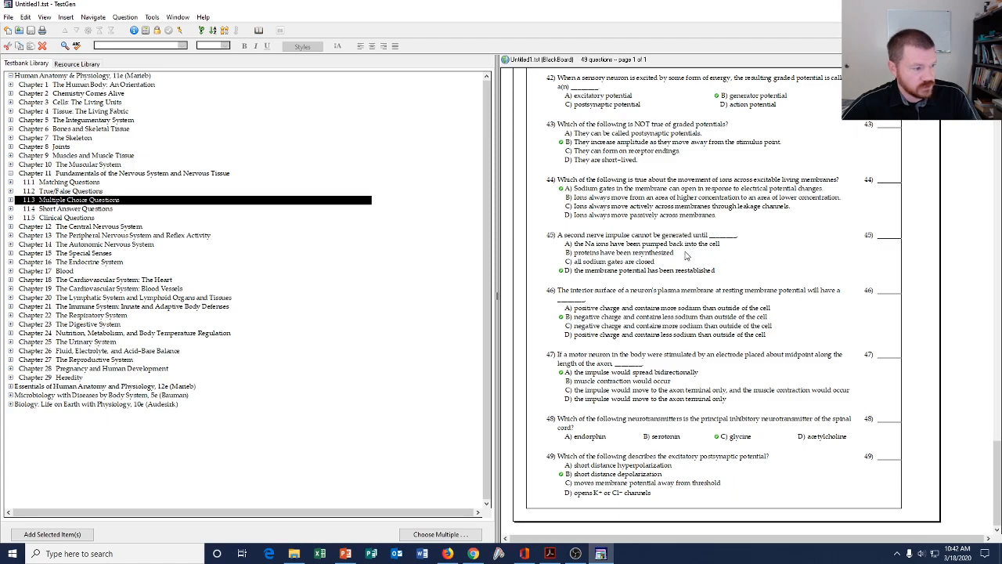
pyautogui.scroll(5, 688, 247)
pyautogui.scroll(2, 686, 255)
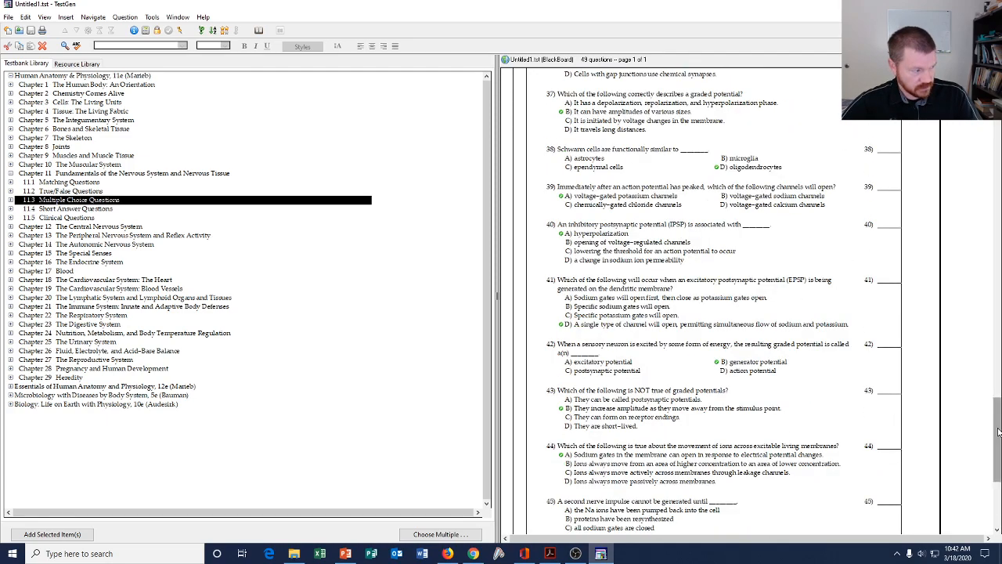
pyautogui.moveTo(998, 437); pyautogui.dragTo(997, 109)
pyautogui.click(581, 216)
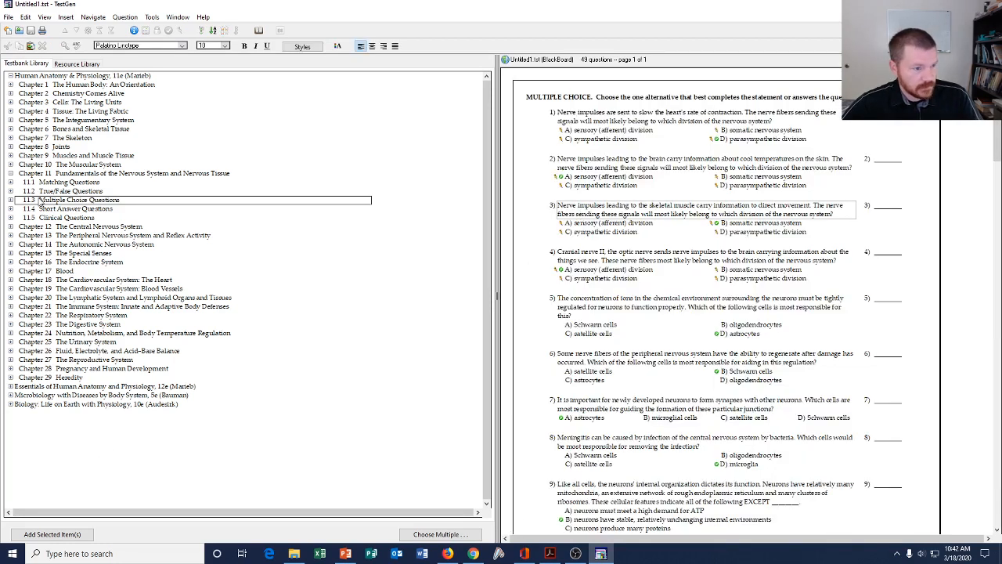
# - Preview the figure-based questions in section 11.1 Matching Questions, collapse the section, and highlight section 11.2 True/False Questions
pyautogui.click(11, 182)
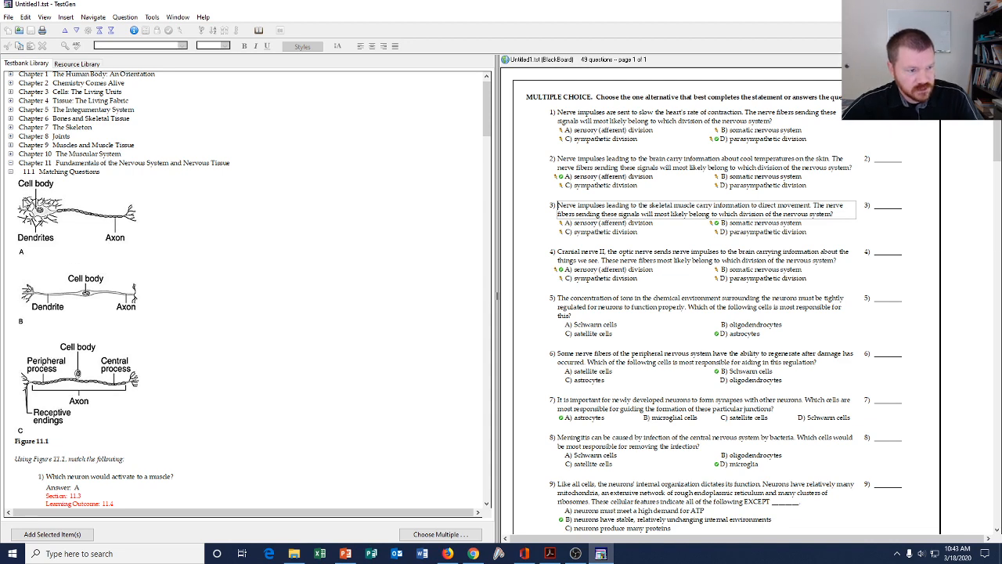
pyautogui.click(11, 173)
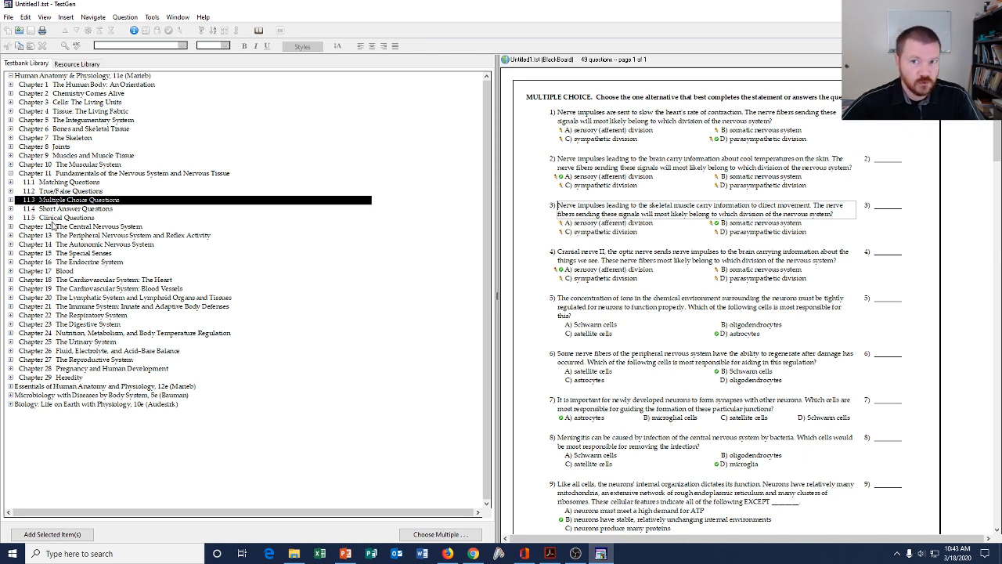
pyautogui.click(47, 193)
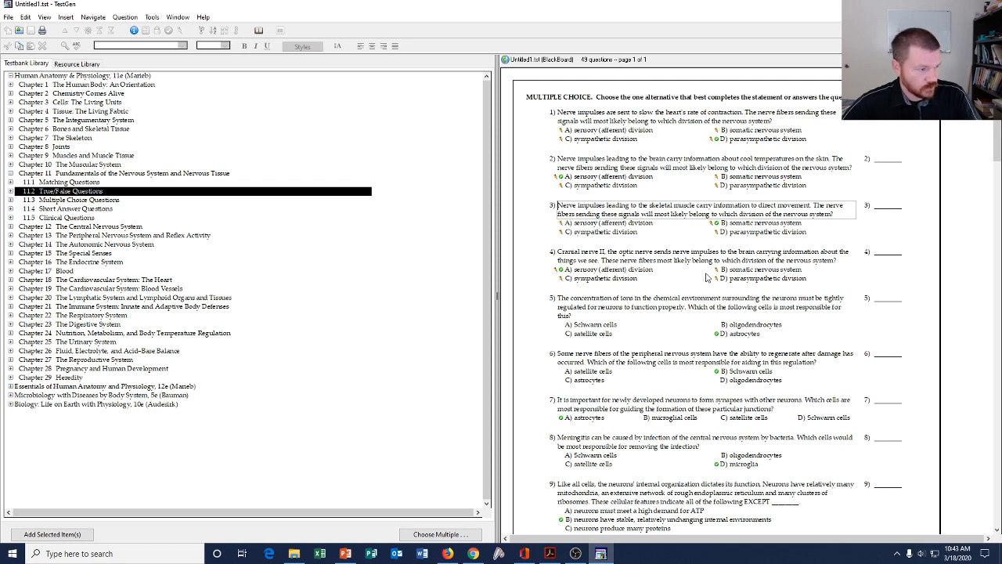
pyautogui.click(677, 311)
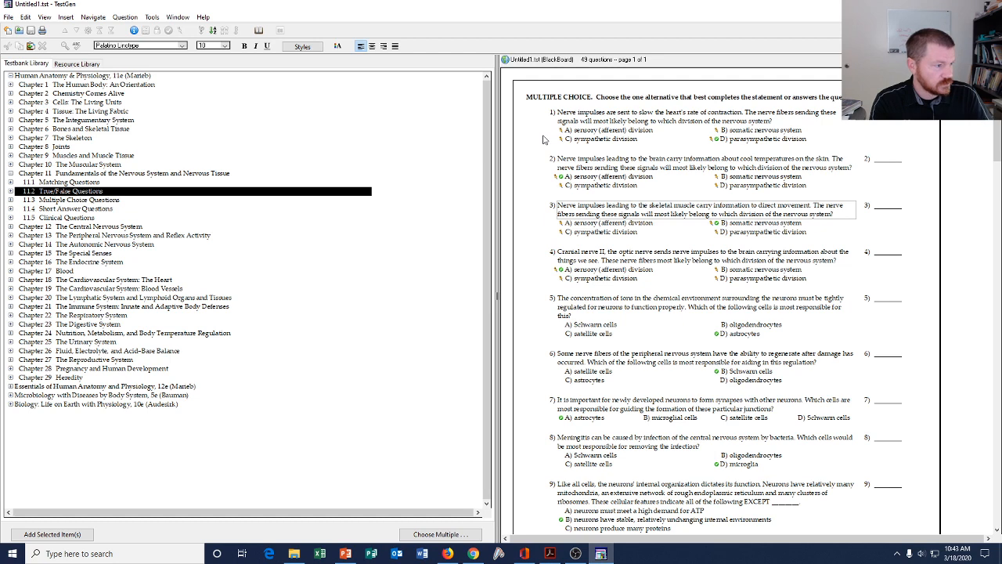
# - Start exporting the test with Blackboard 6.x-9.x as the export format
pyautogui.rightClick(544, 140)
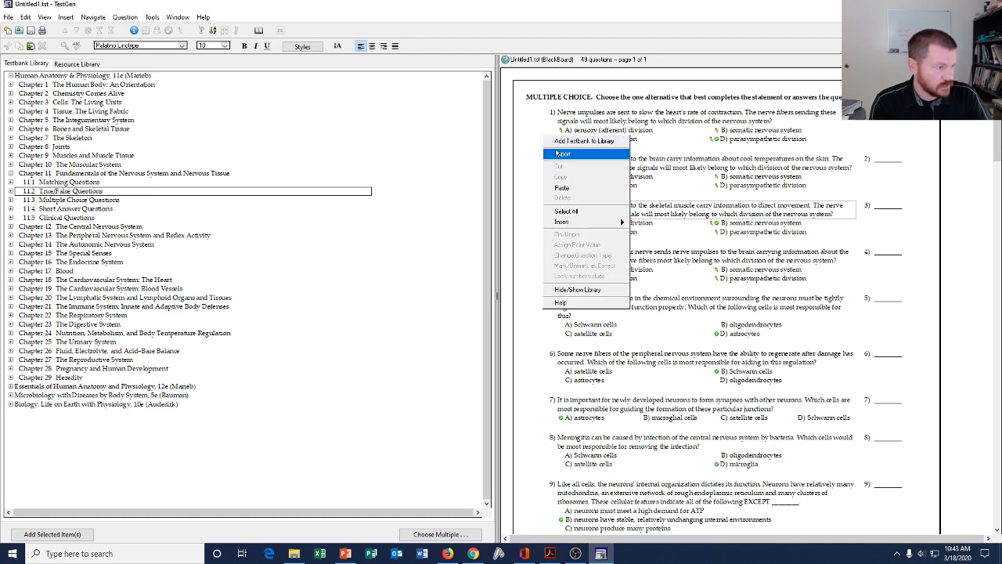
pyautogui.click(559, 155)
pyautogui.click(591, 280)
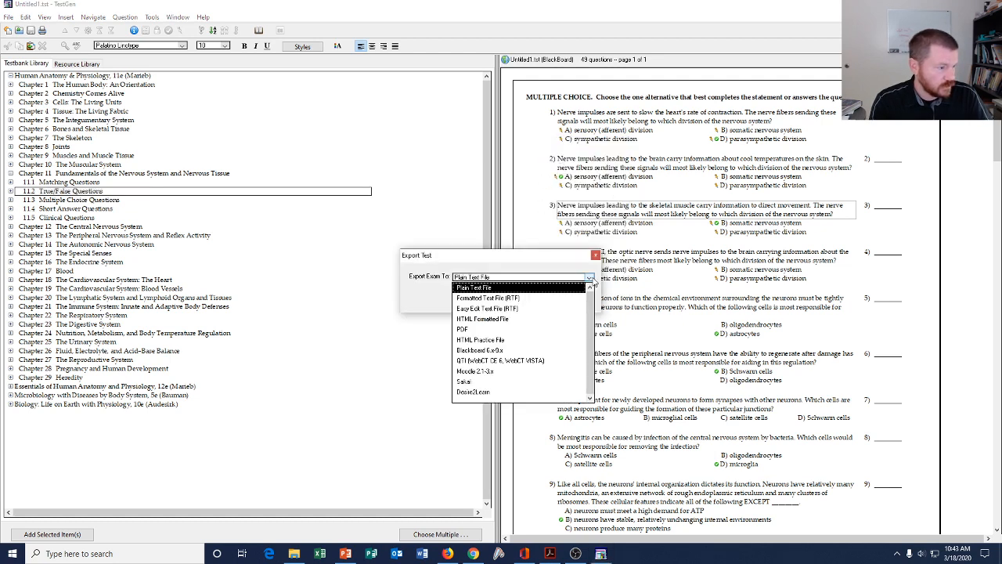
pyautogui.click(482, 351)
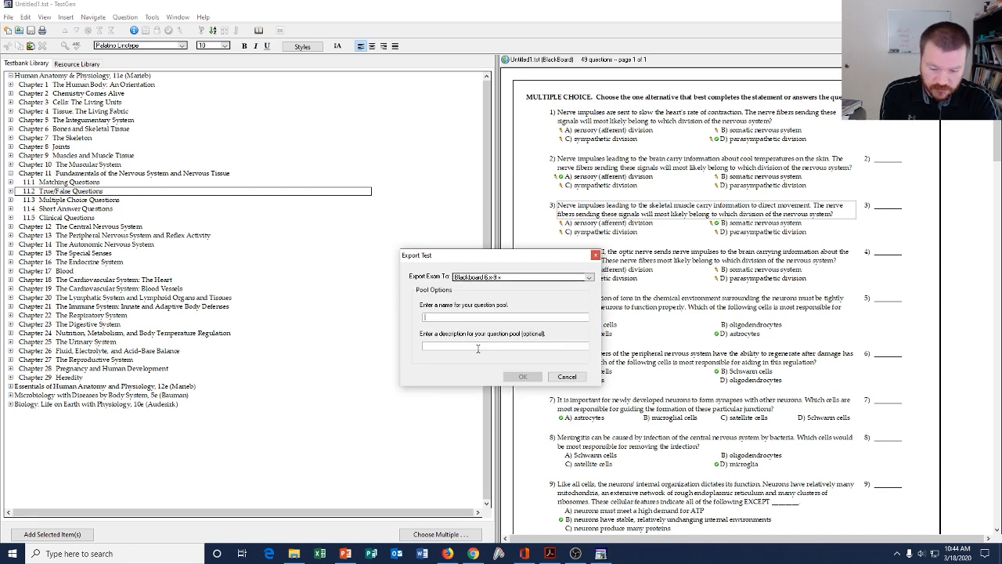
# - Name the Blackboard question pool "Ch 11 Bio 168 quiz sp2020" and confirm the export options
pyautogui.write('Ch 11')
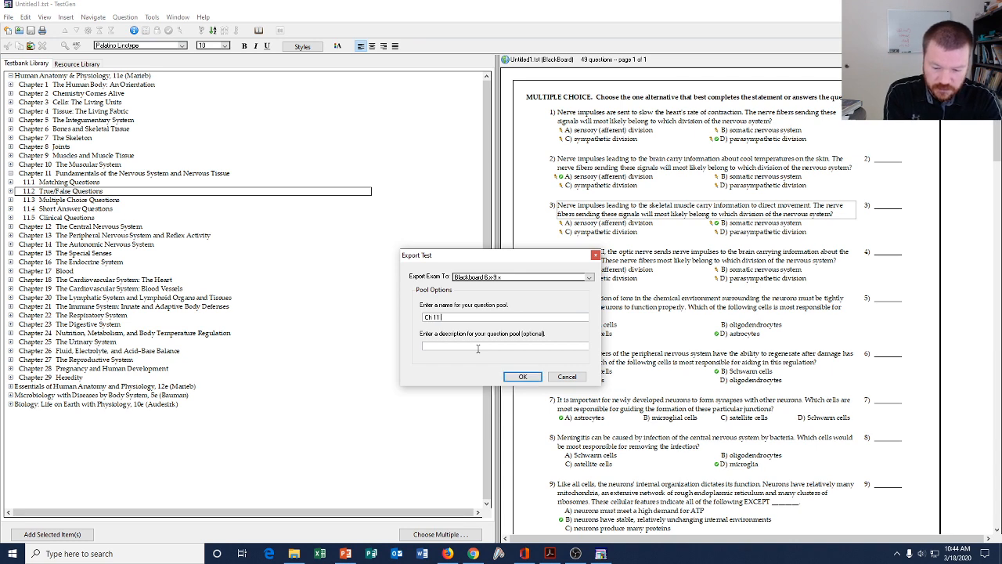
pyautogui.write(' Bio')
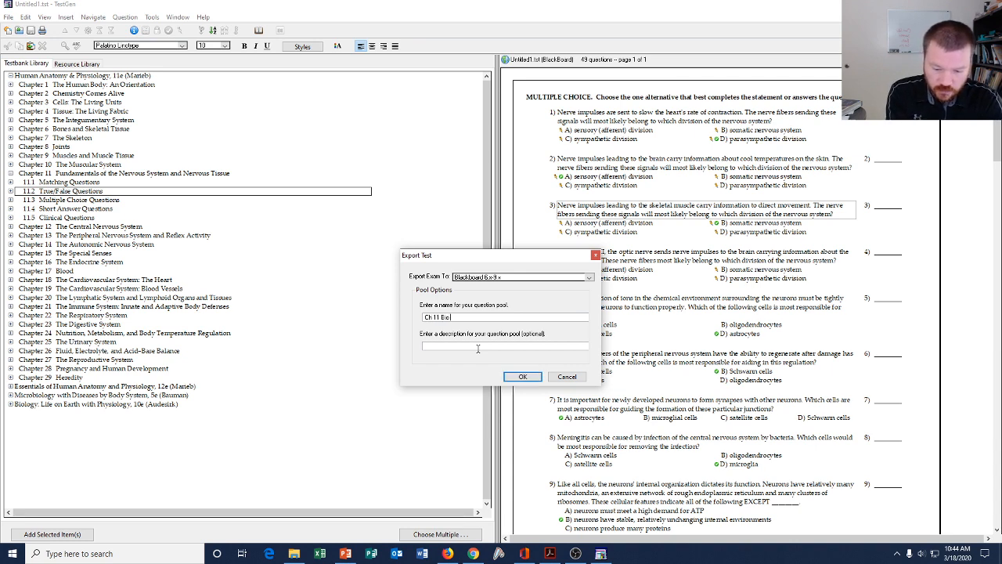
pyautogui.write(' 168')
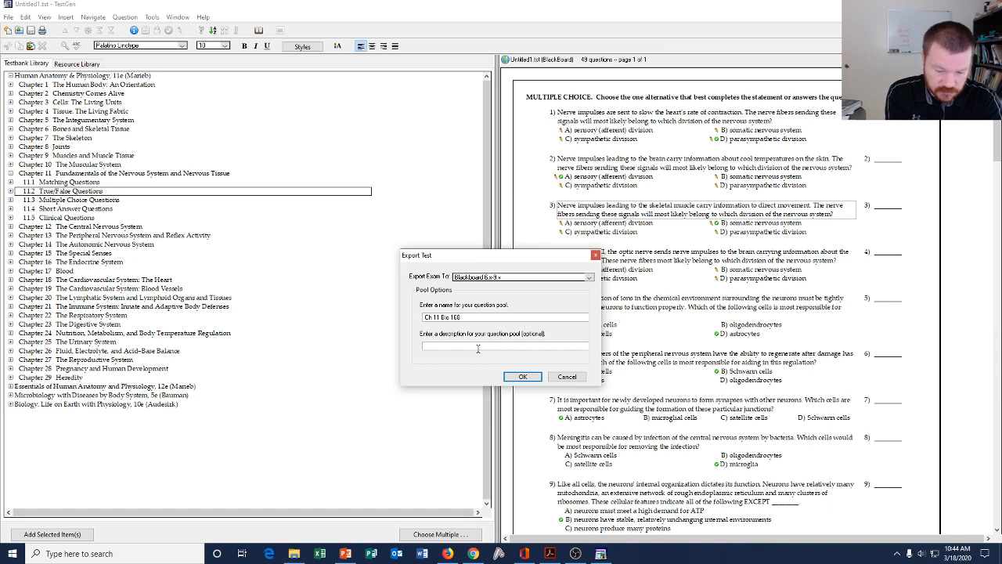
pyautogui.write(' quiz')
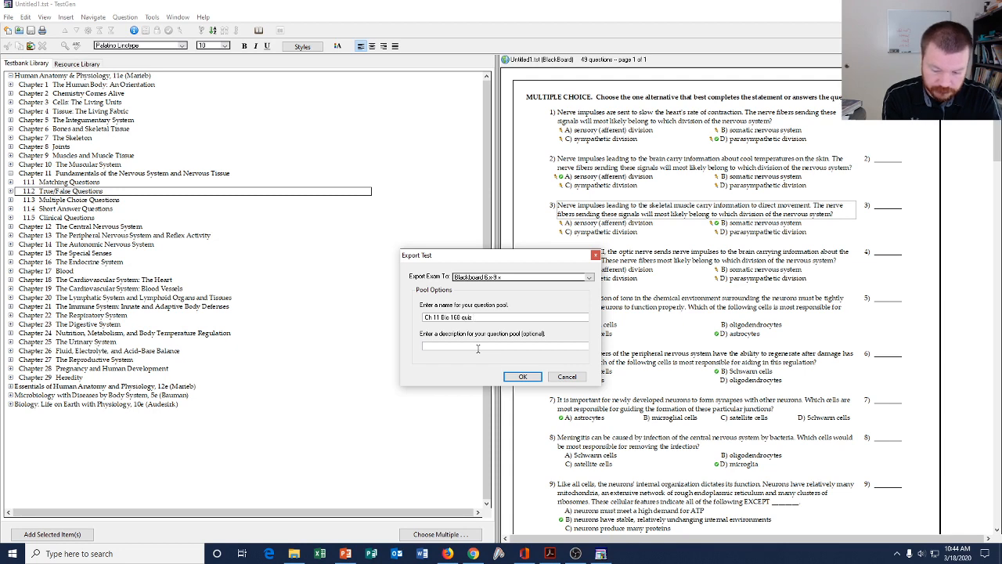
pyautogui.write('sp2')
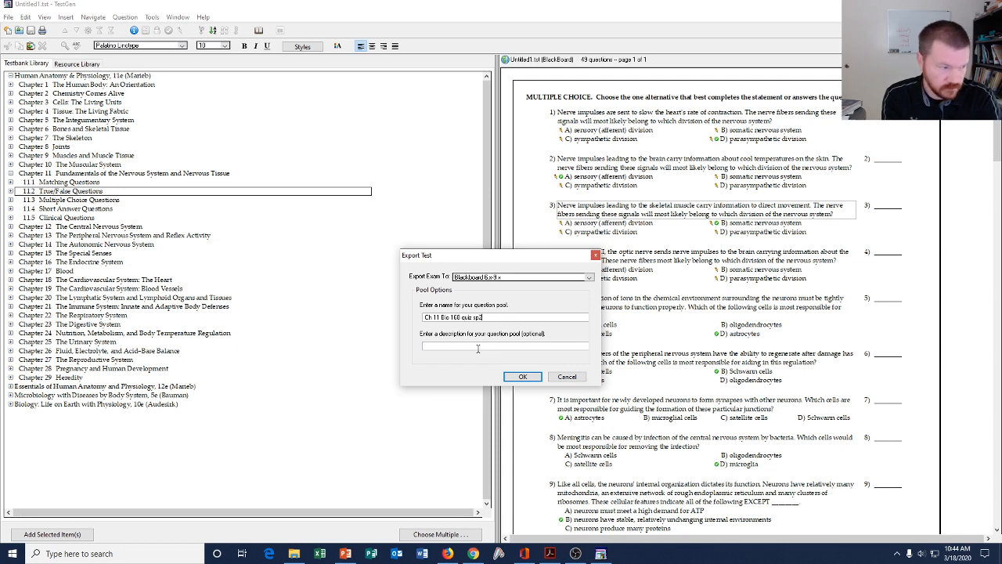
pyautogui.write('020')
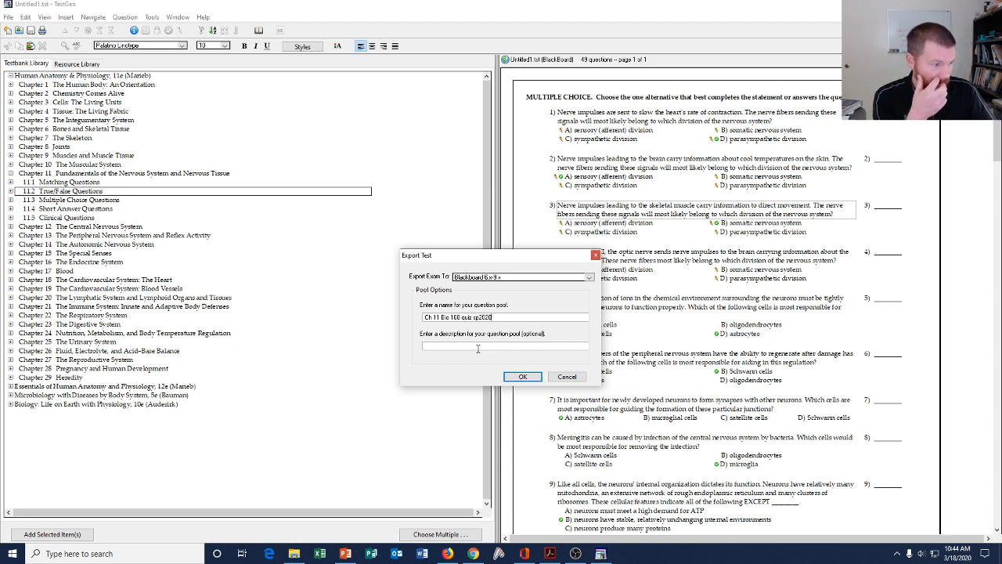
pyautogui.click(529, 379)
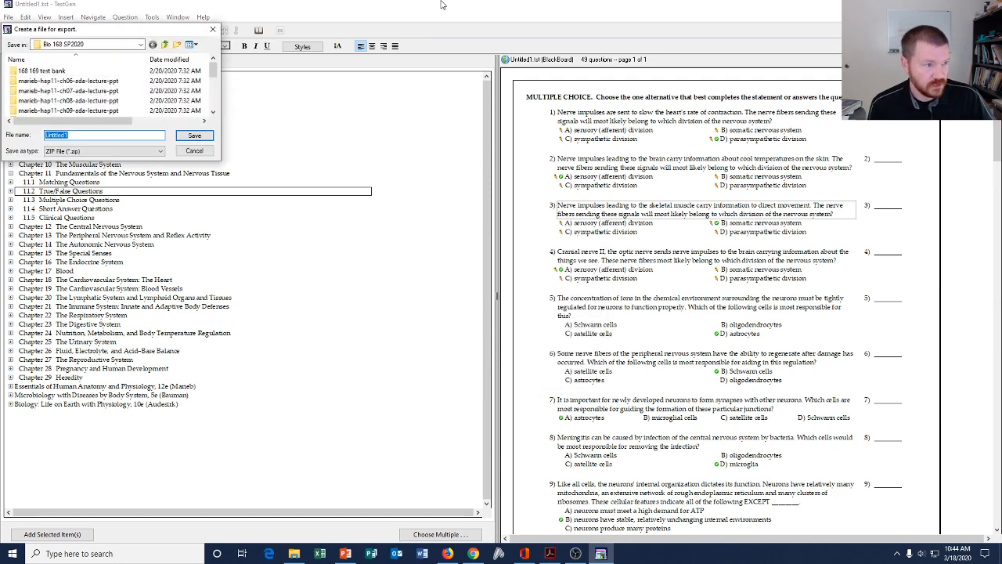
# - Save the exported pool to the Desktop as a ZIP file named "Bio 168 ch 11 quiz sp2020"
pyautogui.moveTo(157, 32); pyautogui.dragTo(212, 37)
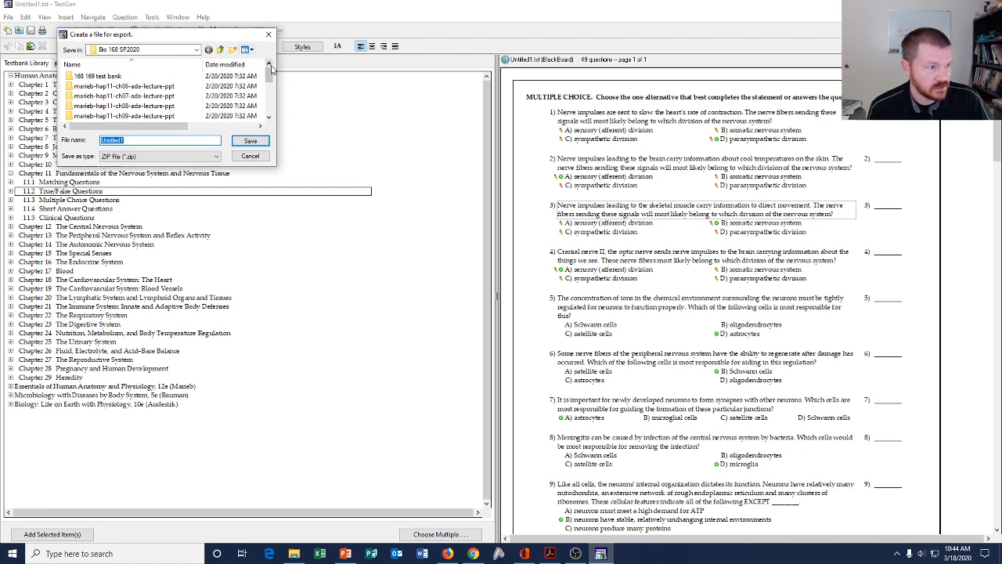
pyautogui.click(220, 51)
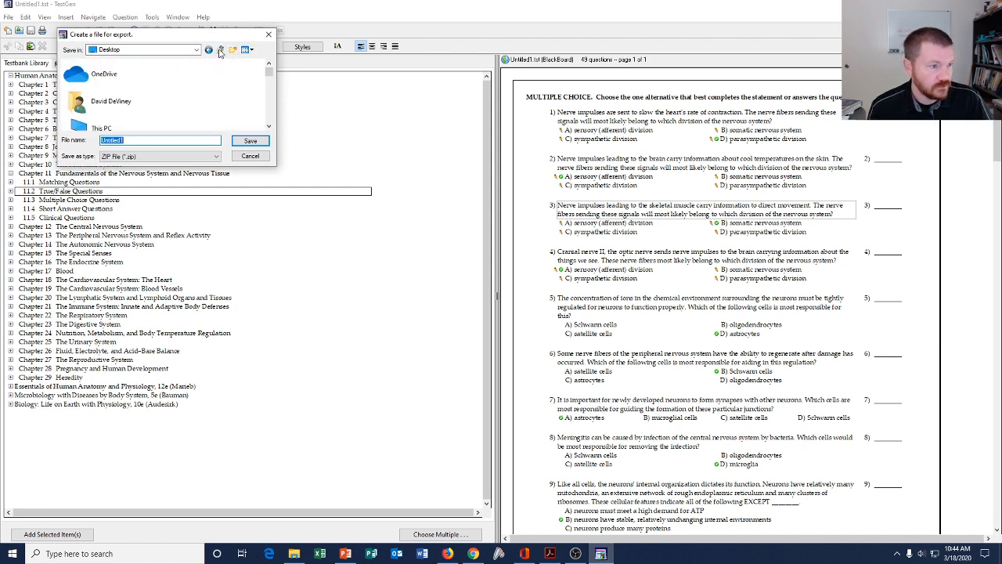
pyautogui.click(269, 82)
pyautogui.moveTo(270, 79); pyautogui.dragTo(270, 72)
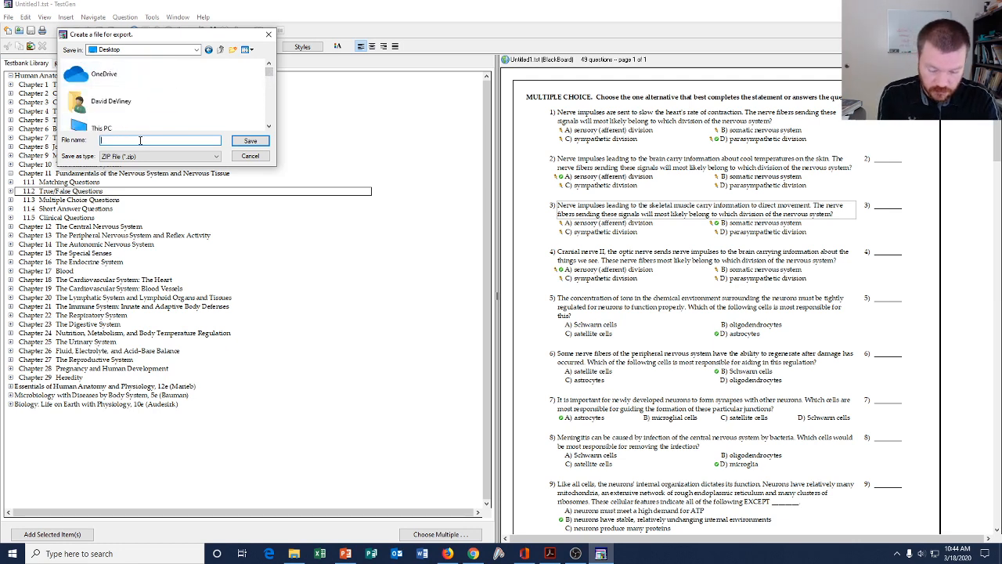
pyautogui.write('Bio 168 ch 11 quiz sp2020')
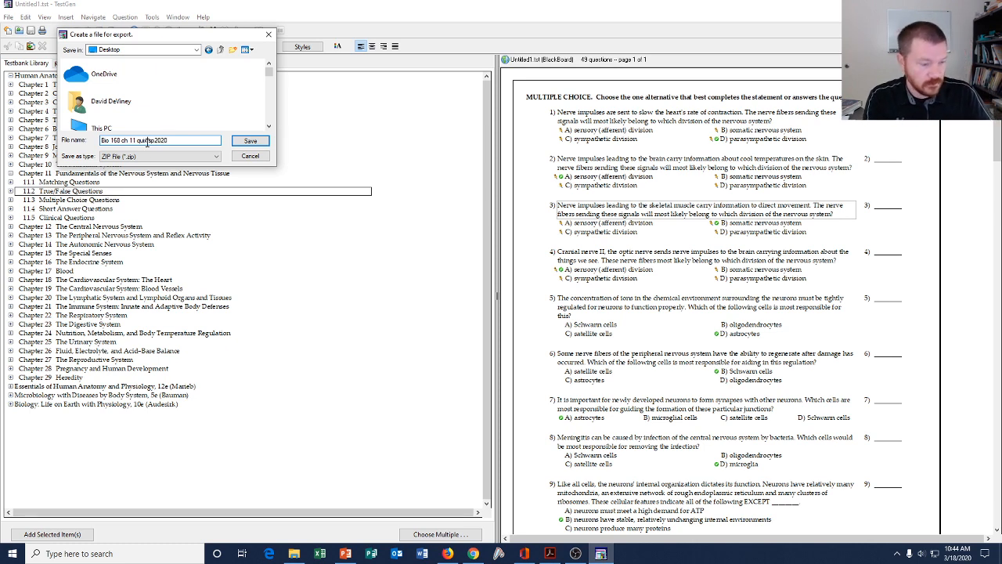
pyautogui.click(249, 141)
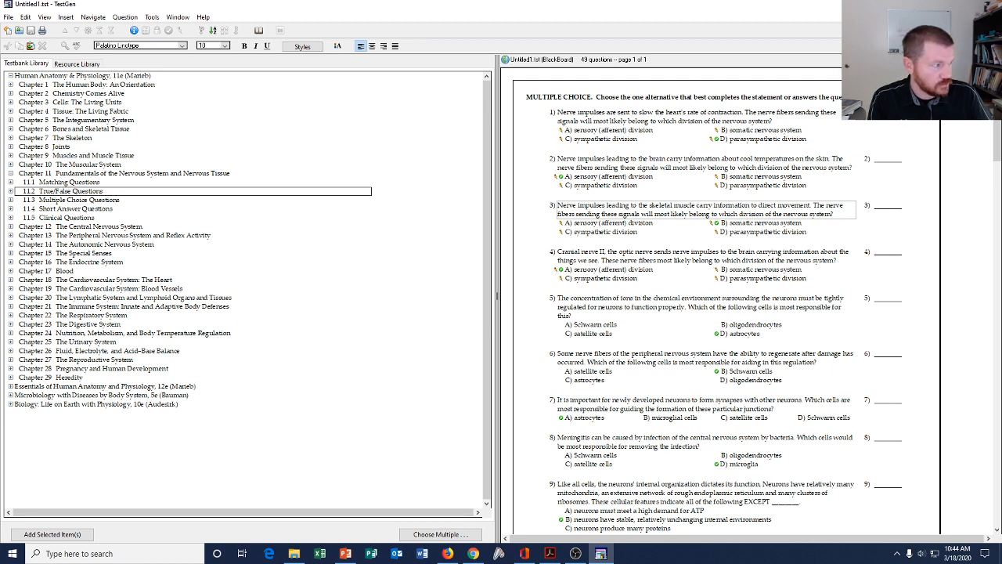
# - Minimize TestGen, switch to the BIO-168-620 course in Firefox, and look through its Chapter 11 section
pyautogui.click(942, 5)
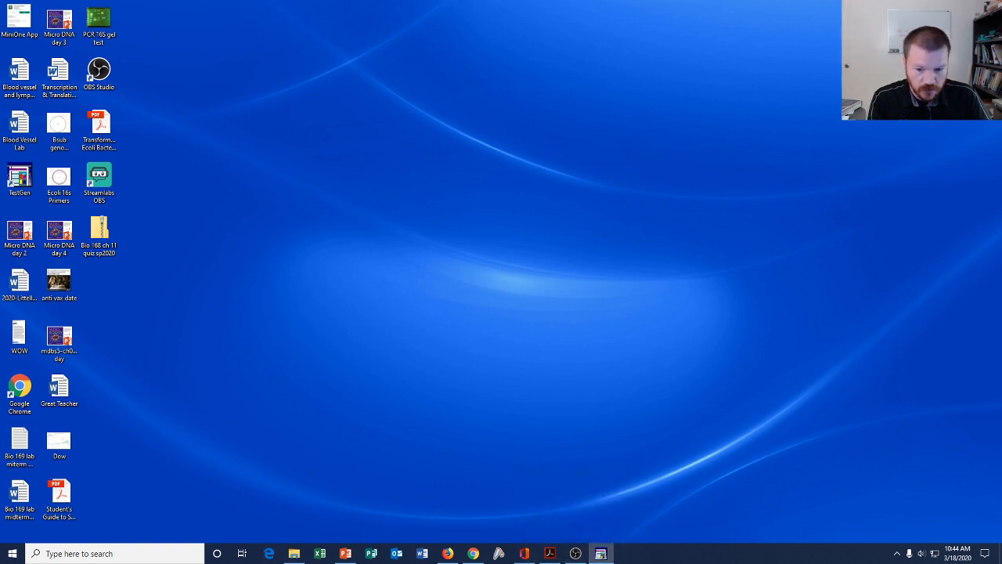
pyautogui.click(447, 553)
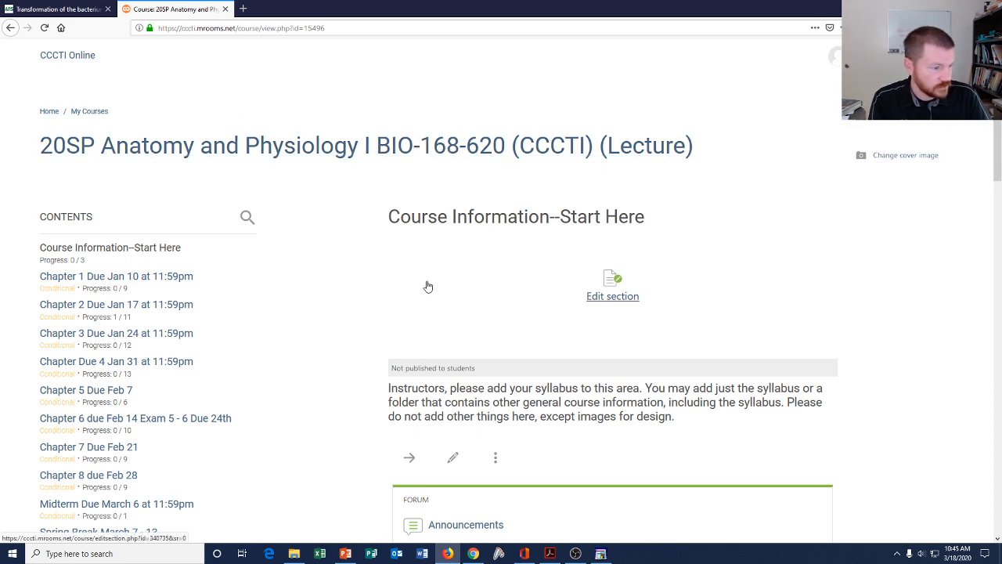
pyautogui.scroll(-2, 425, 284)
pyautogui.scroll(-2, 75, 353)
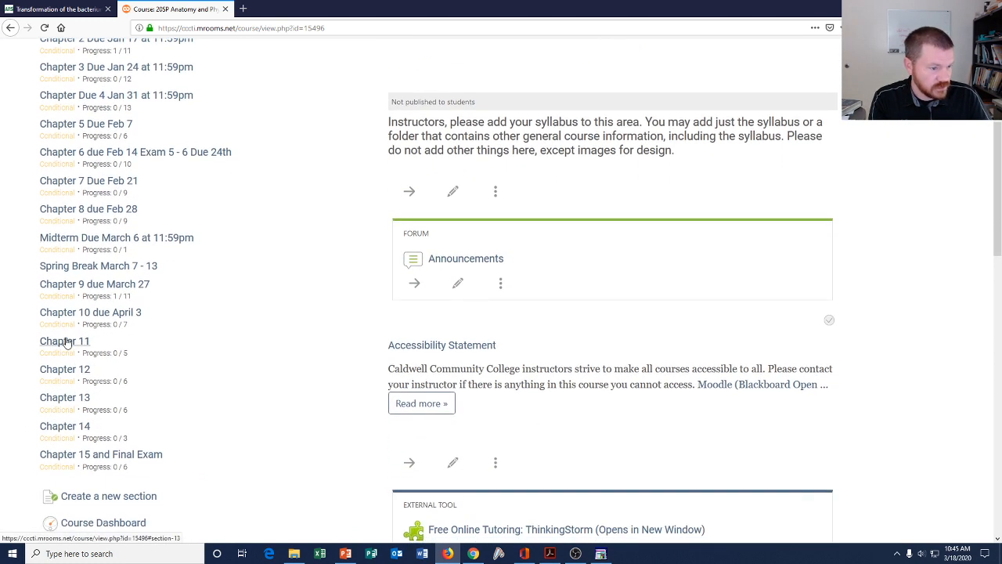
pyautogui.click(67, 343)
pyautogui.scroll(-7, 483, 358)
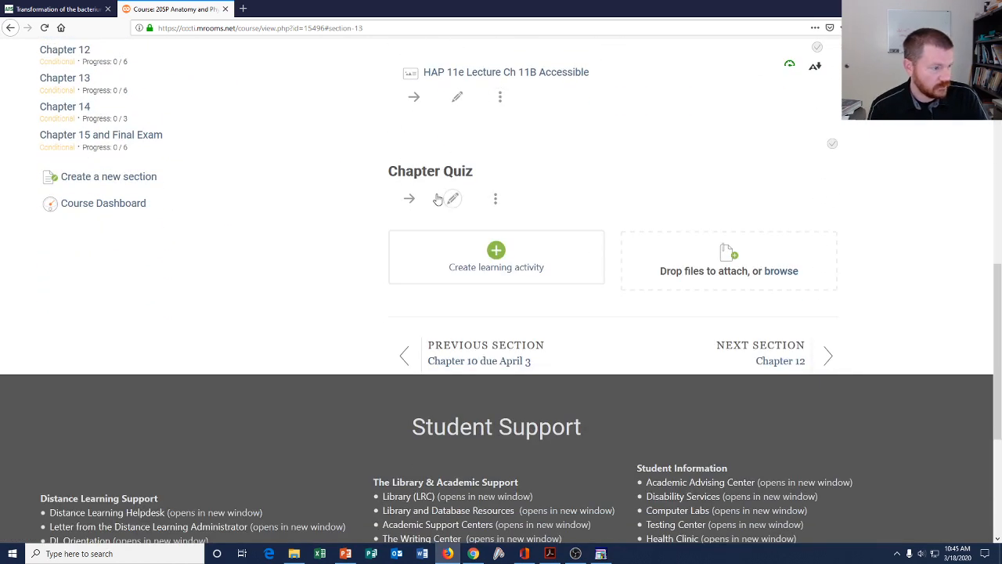
pyautogui.scroll(10, 446, 196)
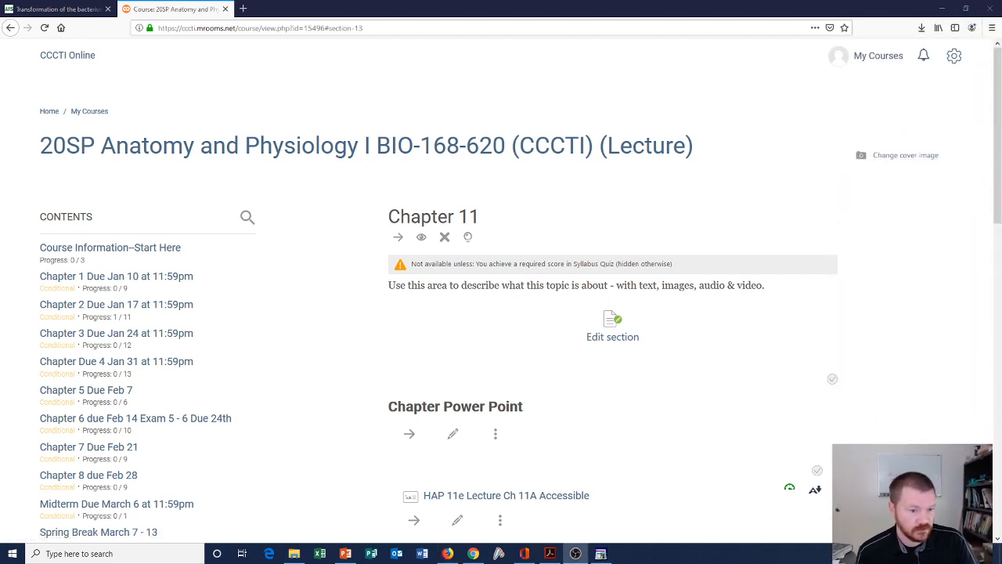
# - Open the course question bank's import page and choose Blackboard as the file format
pyautogui.click(956, 56)
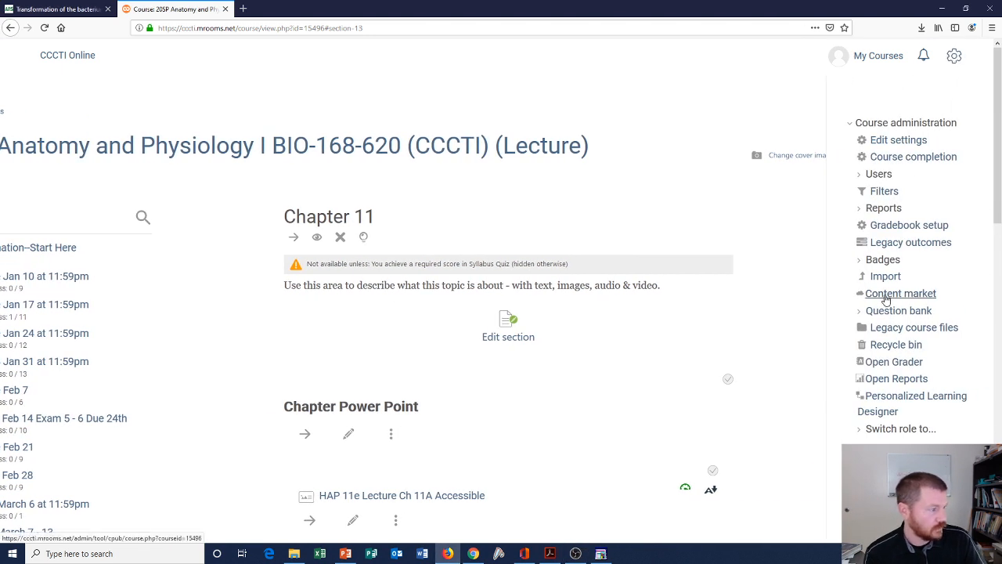
pyautogui.click(890, 311)
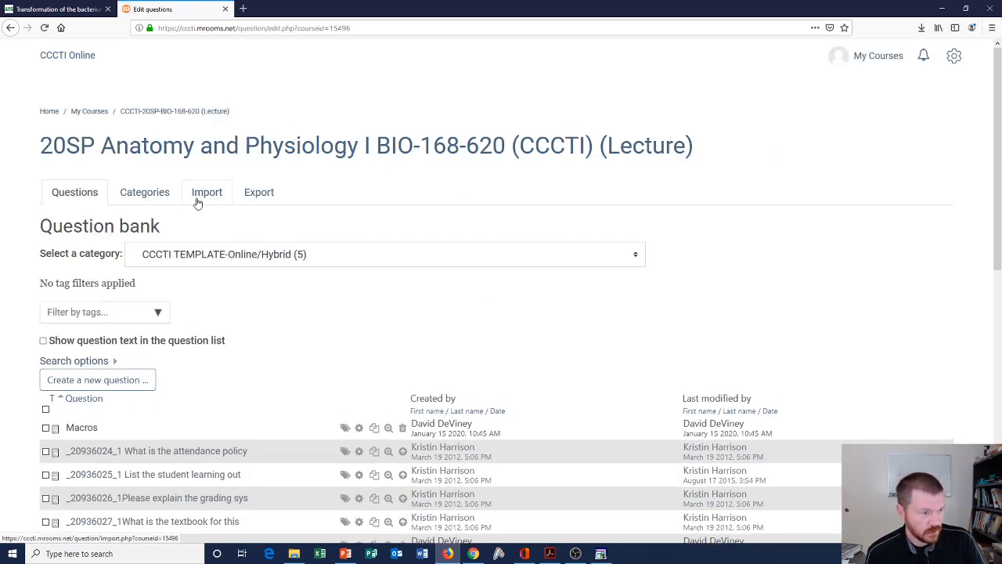
pyautogui.click(205, 196)
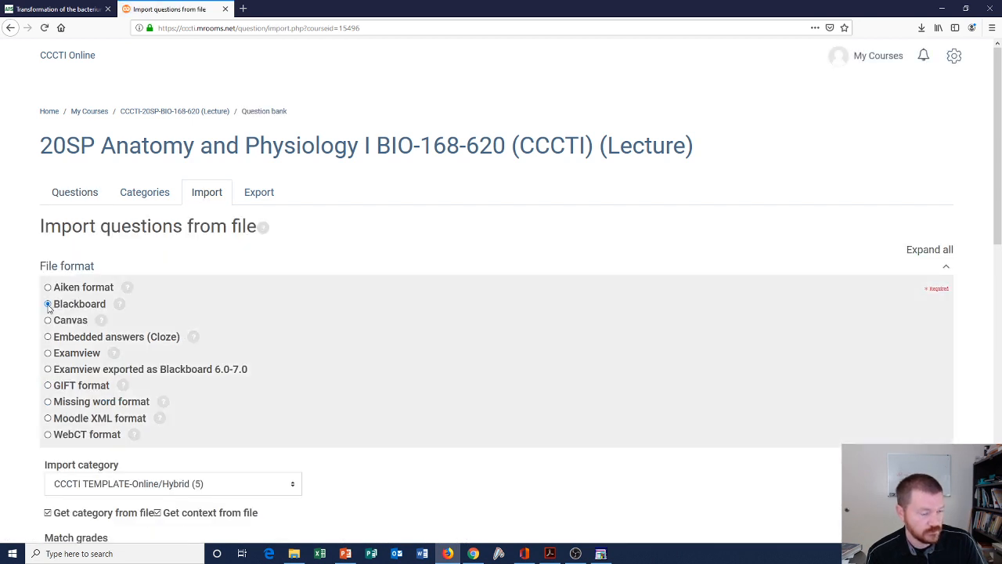
pyautogui.click(48, 304)
# - Upload the "Bio 168 ch 11 quiz sp2020" ZIP file from the Desktop as the question import file
pyautogui.scroll(-5, 48, 307)
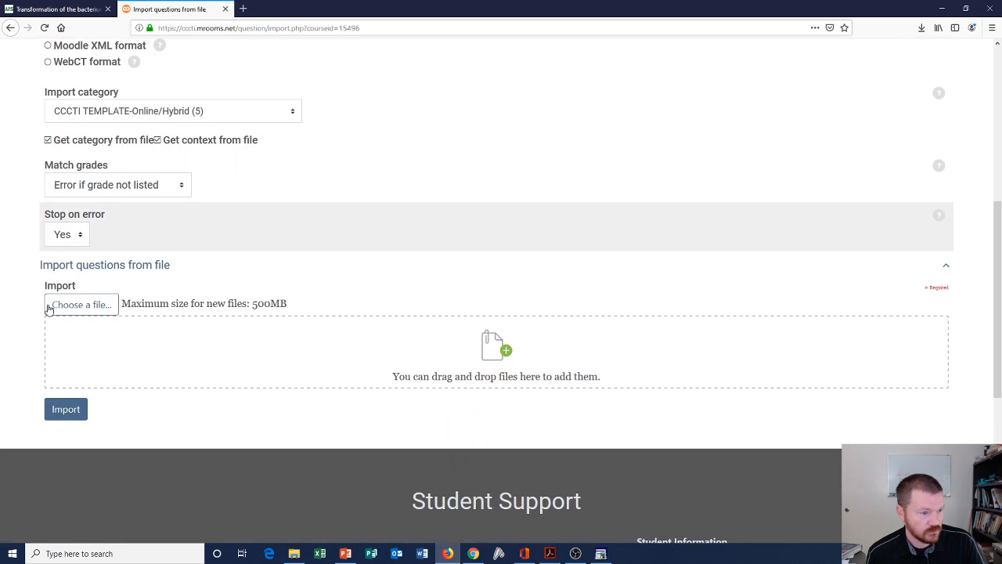
pyautogui.click(66, 305)
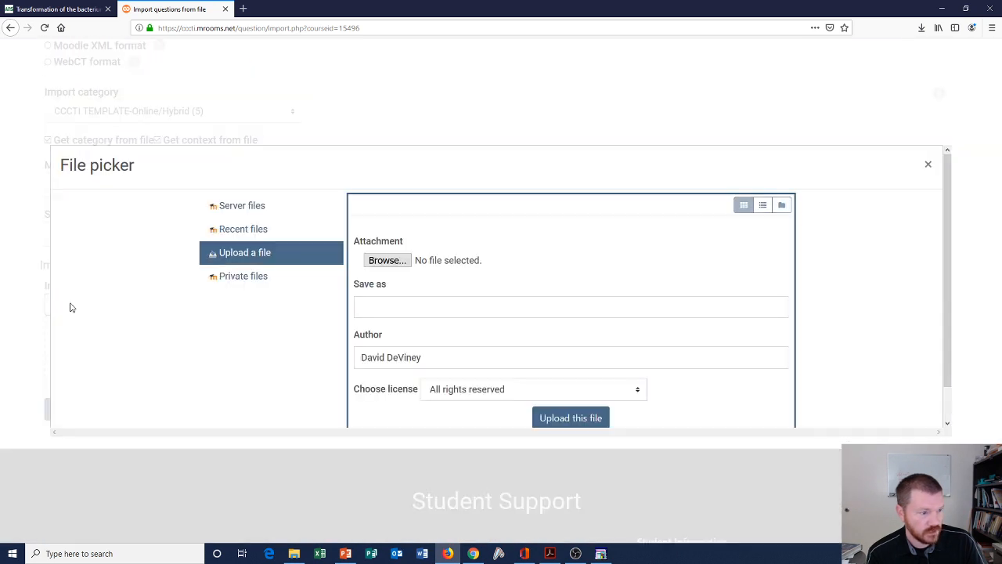
pyautogui.click(389, 263)
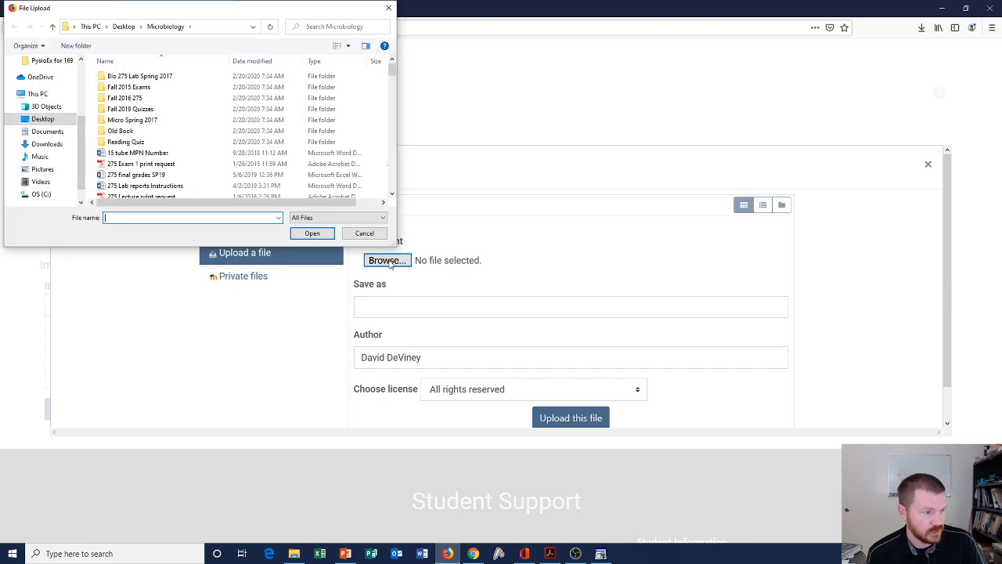
pyautogui.click(43, 119)
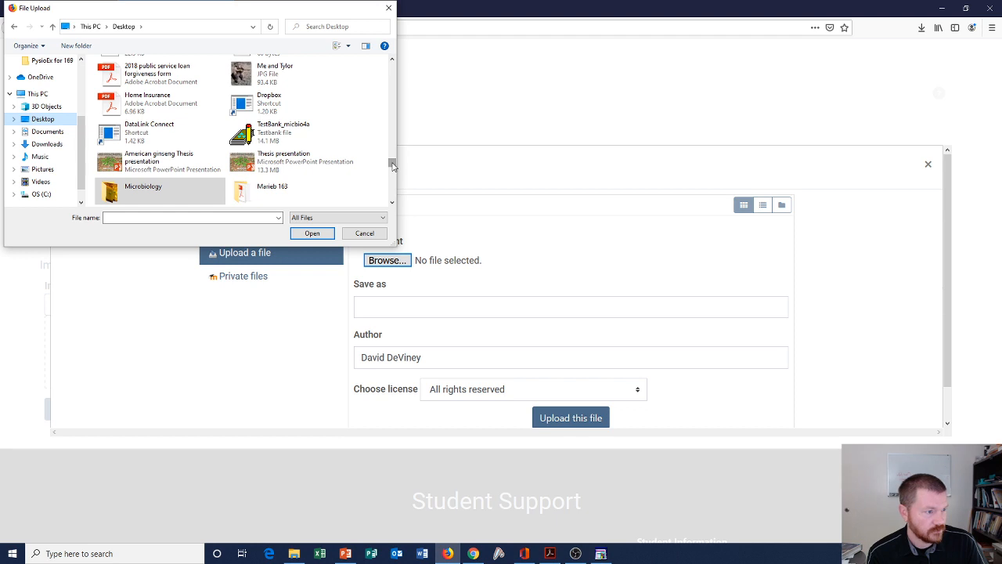
pyautogui.moveTo(393, 166); pyautogui.dragTo(393, 64)
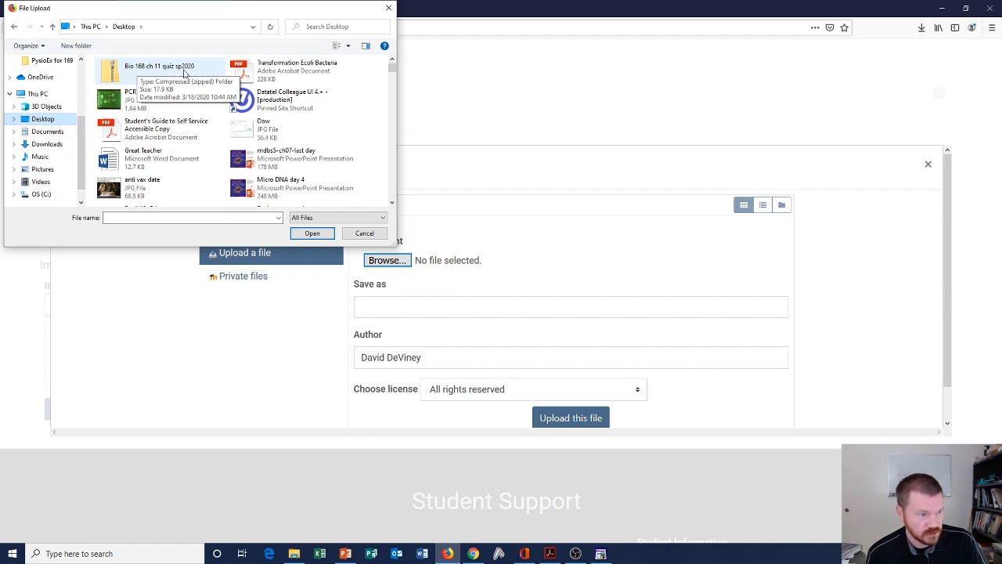
pyautogui.click(169, 71)
pyautogui.click(313, 233)
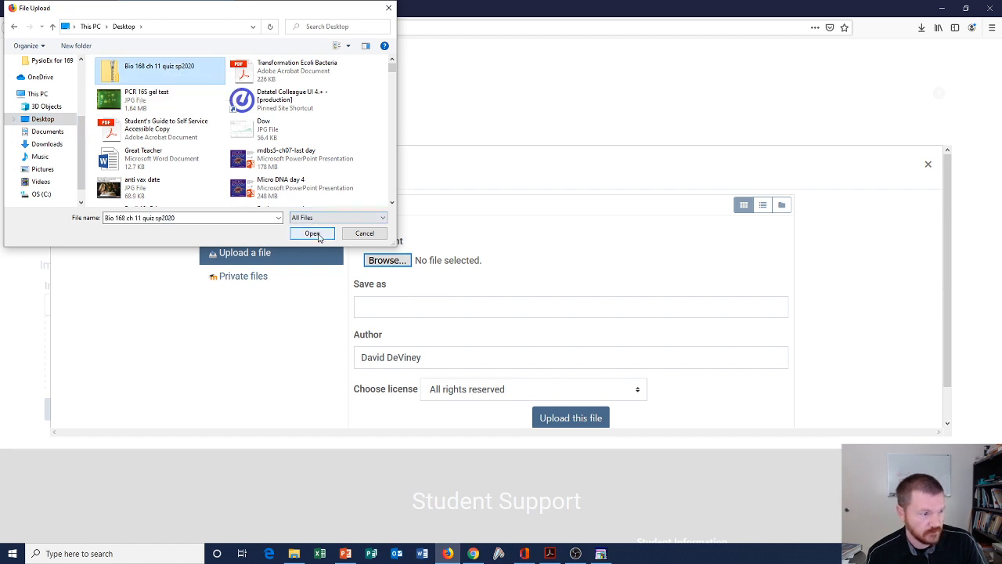
pyautogui.click(577, 421)
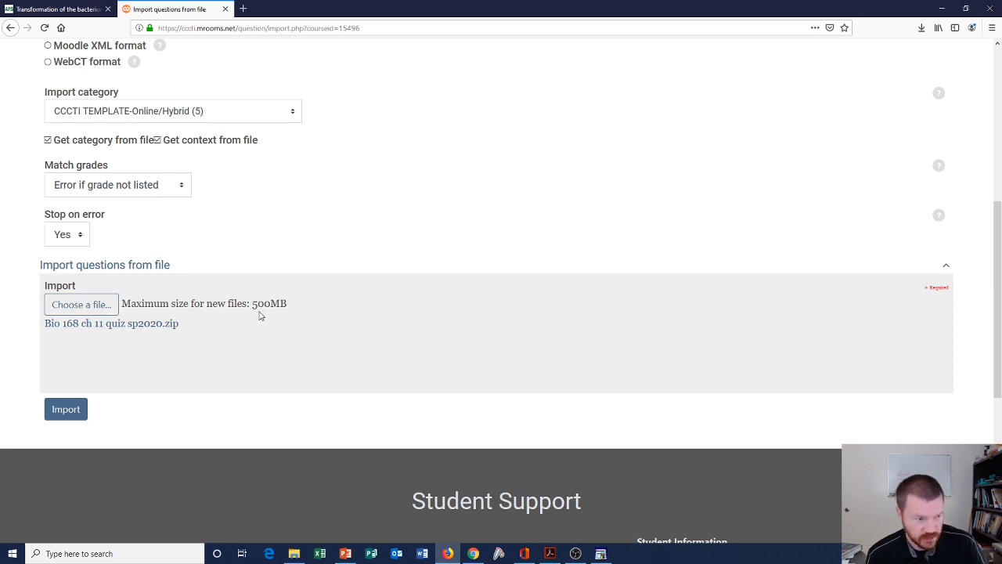
# - Check the import settings, import the questions from the uploaded file, and review the imported question list
pyautogui.scroll(3, 184, 203)
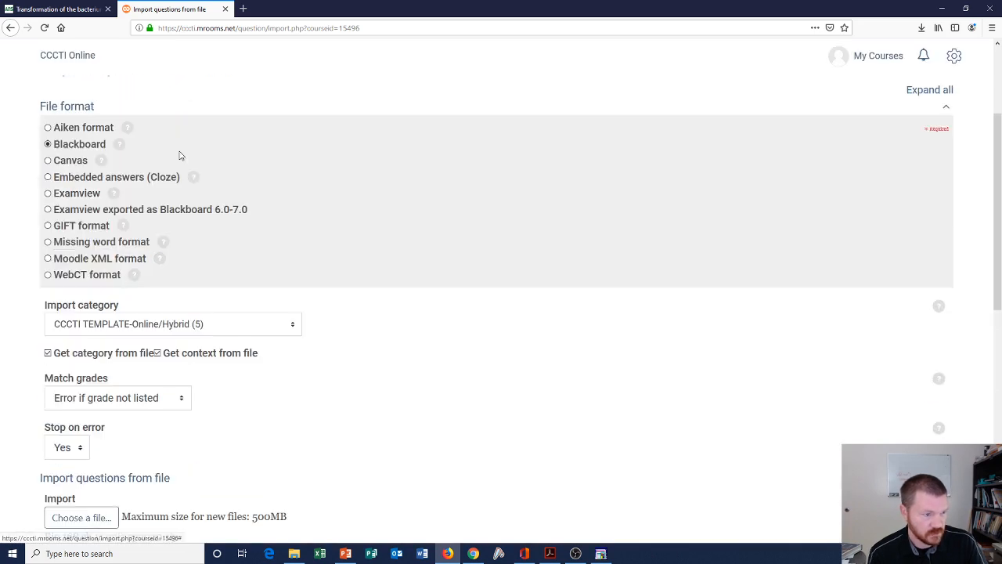
pyautogui.scroll(-6, 169, 180)
pyautogui.scroll(2, 73, 179)
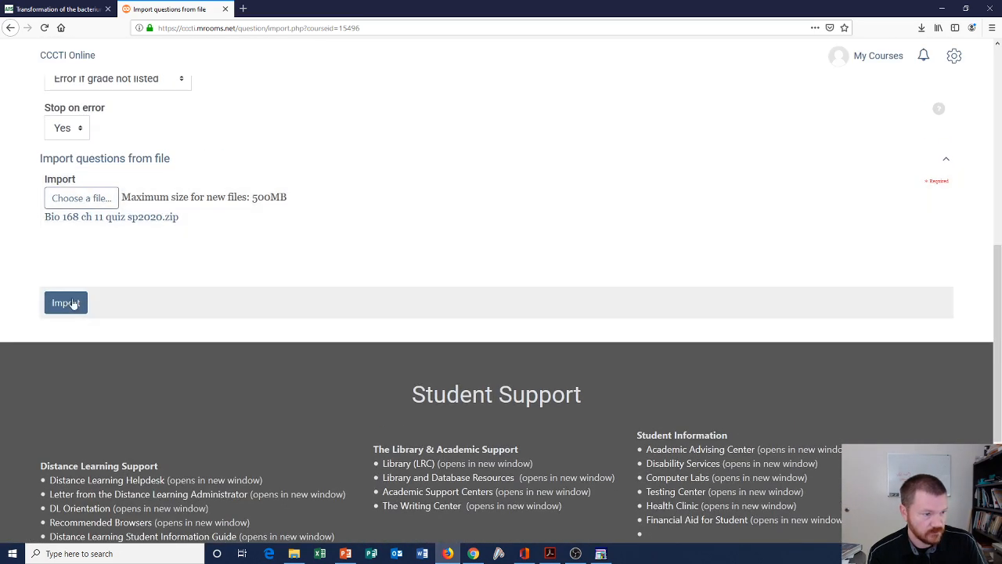
pyautogui.click(70, 306)
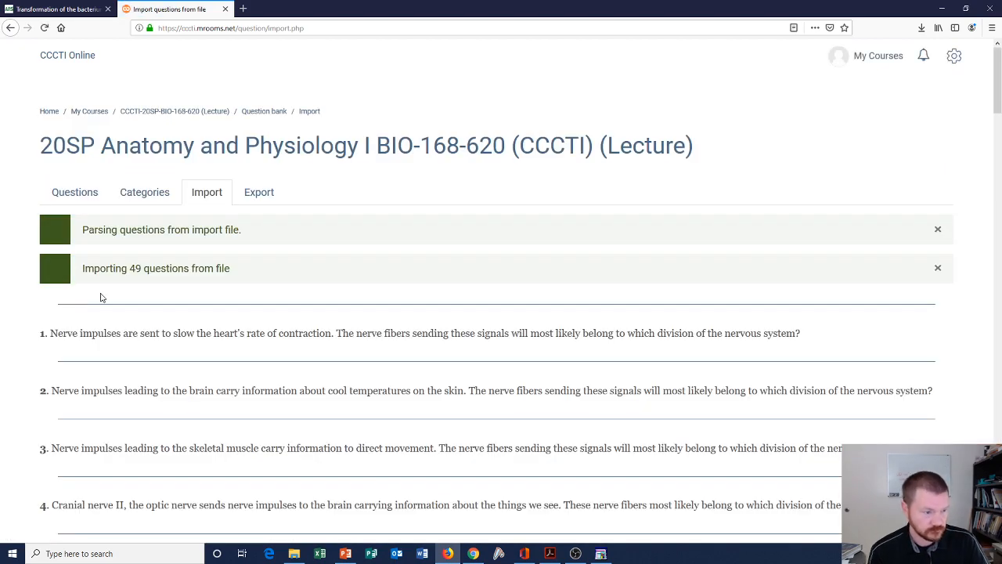
pyautogui.scroll(-7, 180, 262)
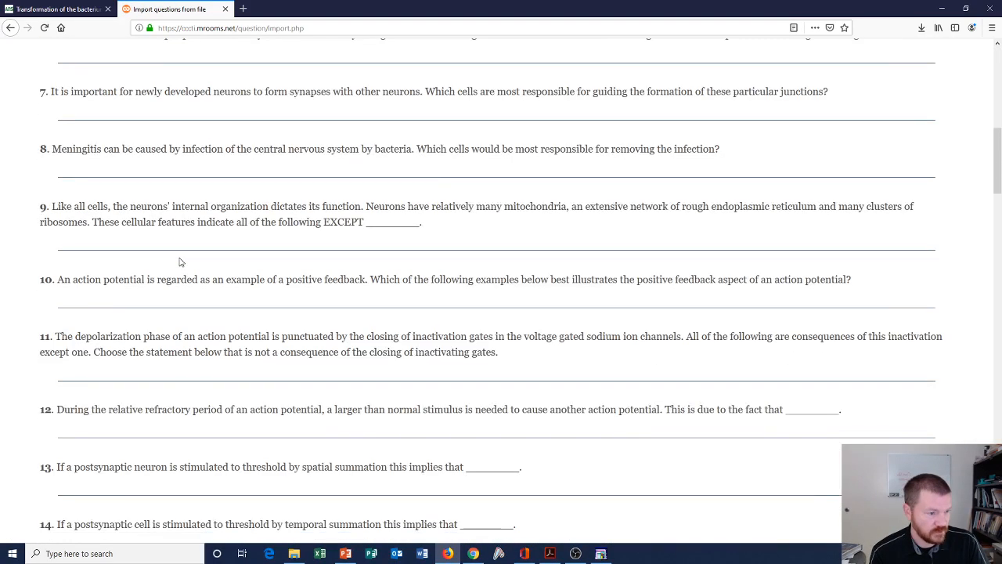
pyautogui.scroll(7, 180, 262)
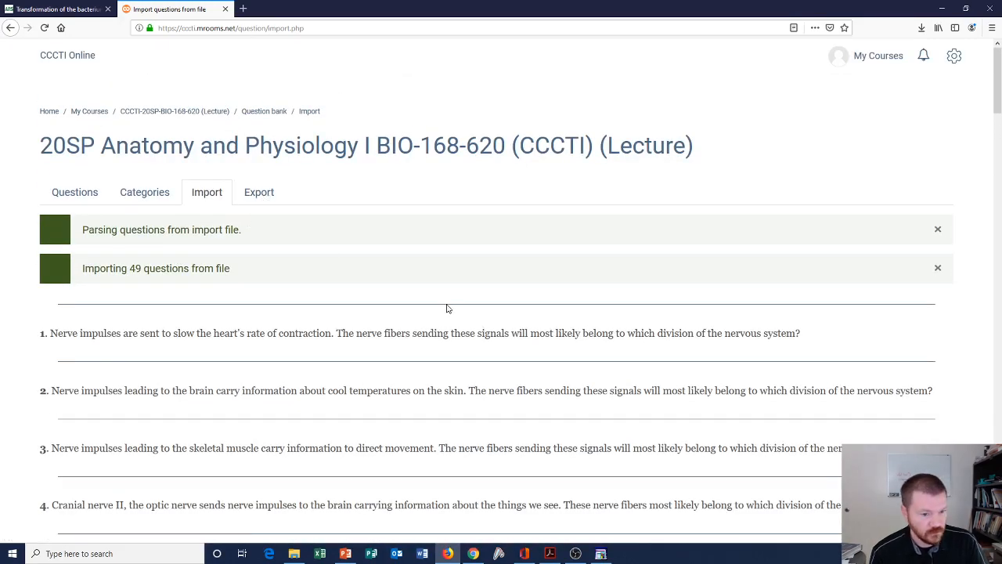
# - Open the course question bank's question list and look through the categories for the imported Ch 11 Bio 168 quiz sp2020 set
pyautogui.click(87, 196)
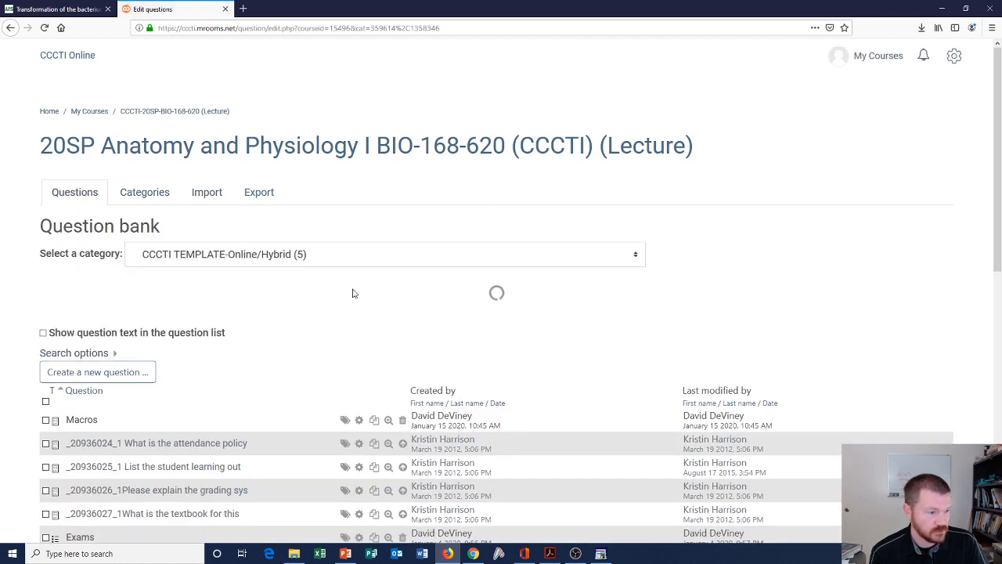
pyautogui.click(560, 258)
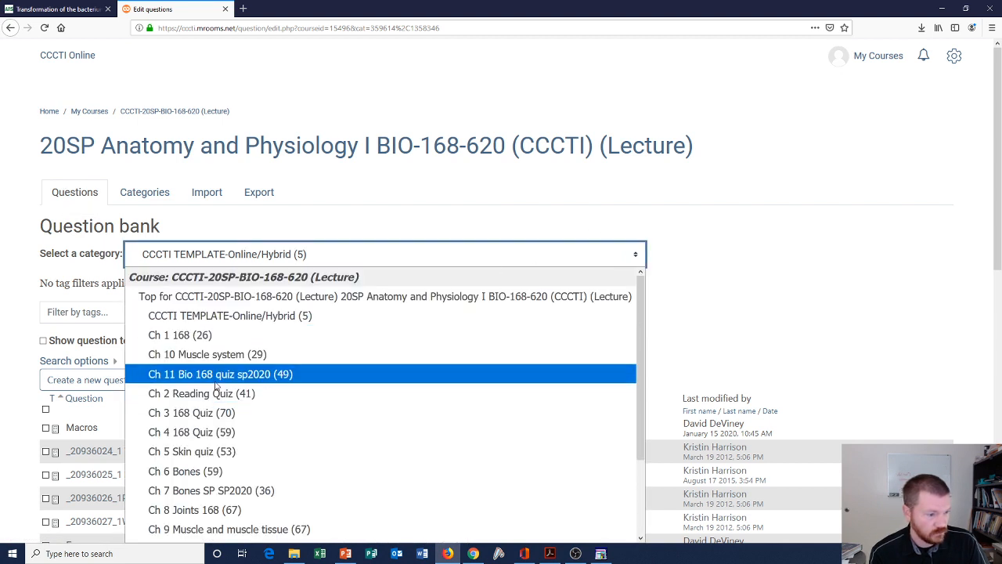
pyautogui.scroll(-1, 216, 383)
pyautogui.scroll(-1, 216, 383)
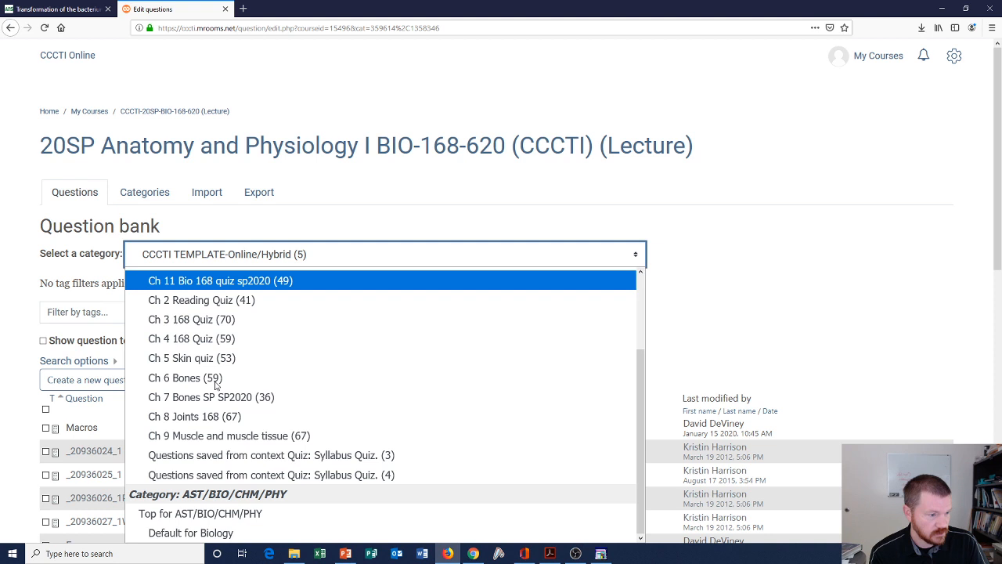
pyautogui.scroll(1, 217, 383)
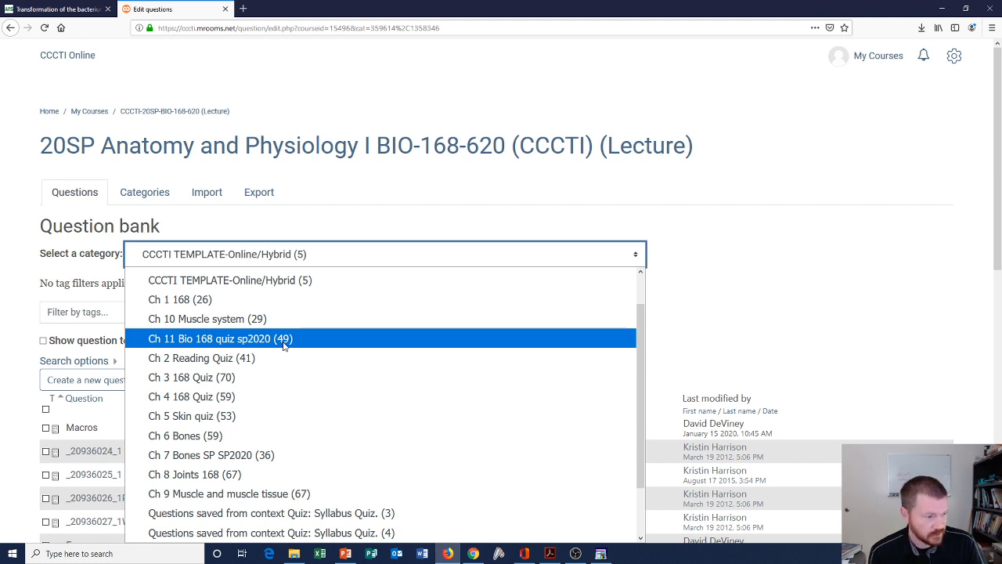
pyautogui.click(714, 278)
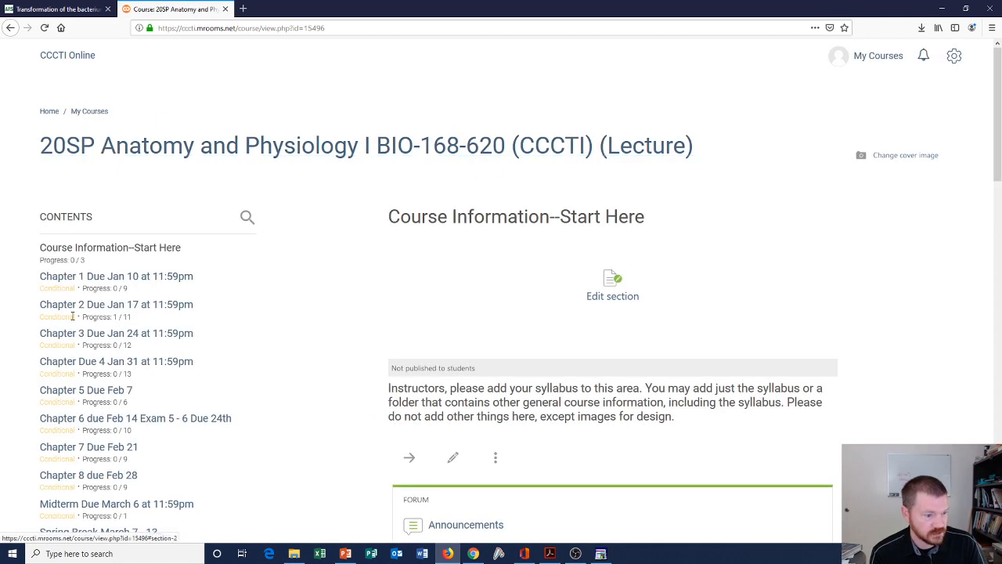
# - Add a new Quiz learning activity to the course's Chapter 11 section
pyautogui.scroll(-3, 86, 313)
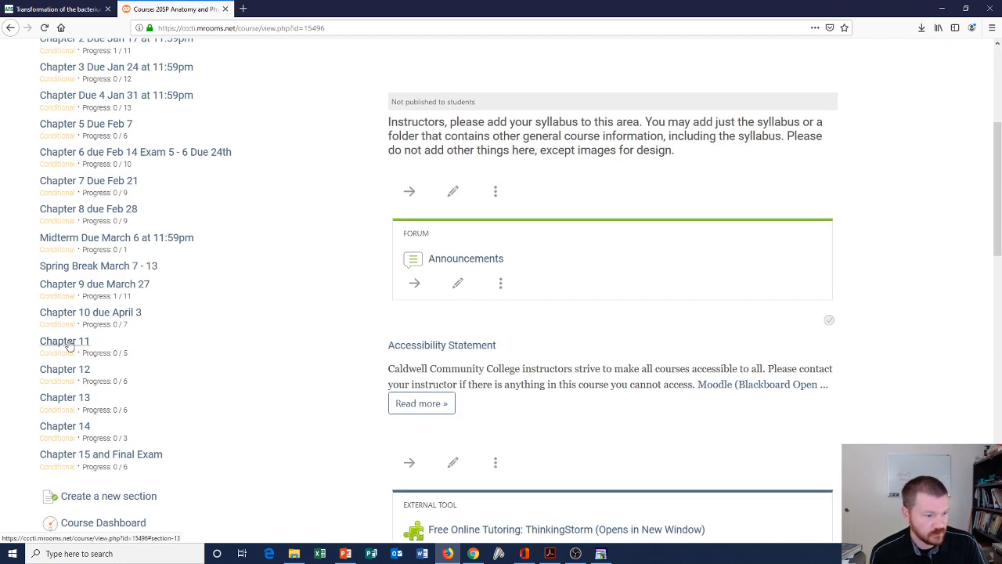
pyautogui.click(67, 342)
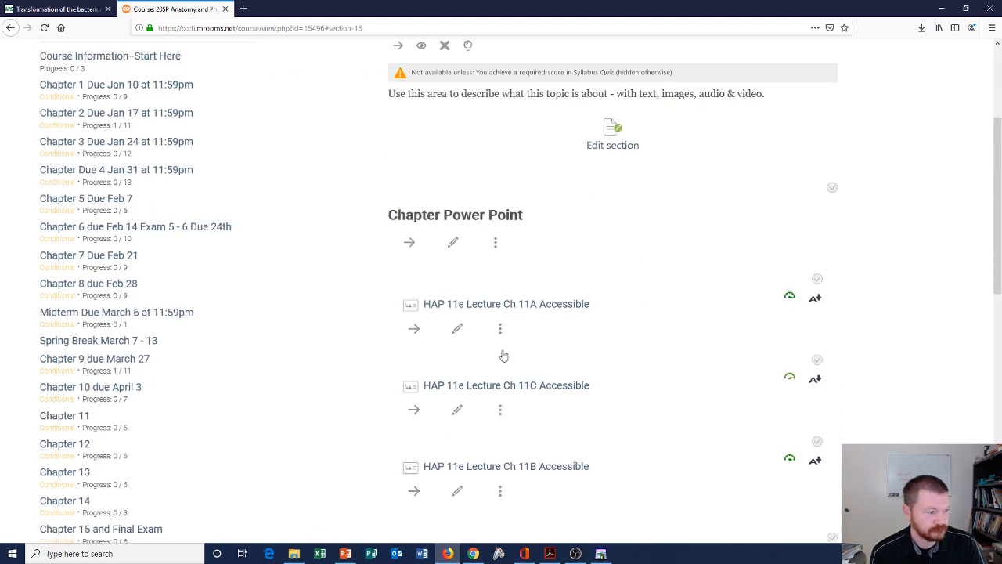
pyautogui.scroll(-5, 504, 357)
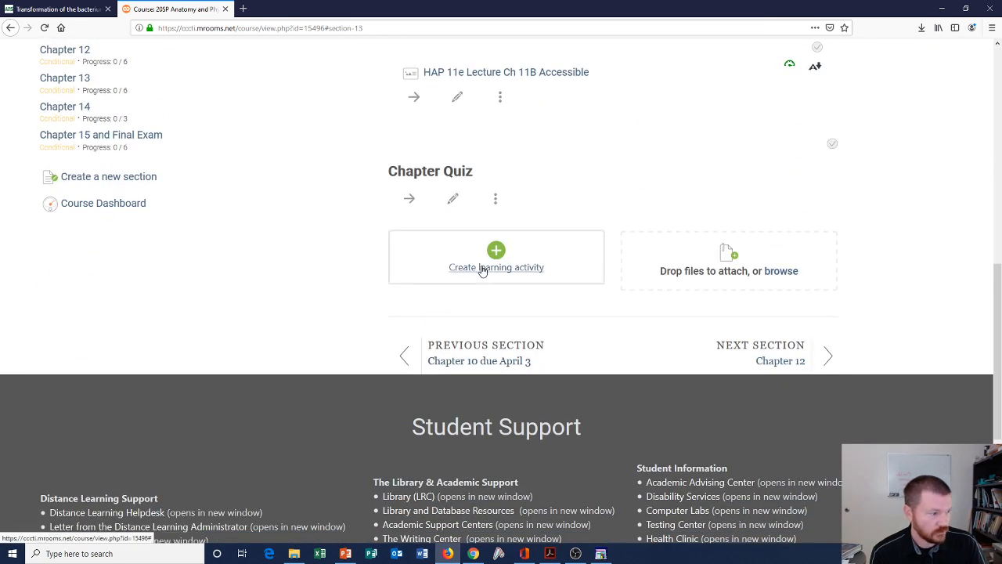
pyautogui.click(482, 271)
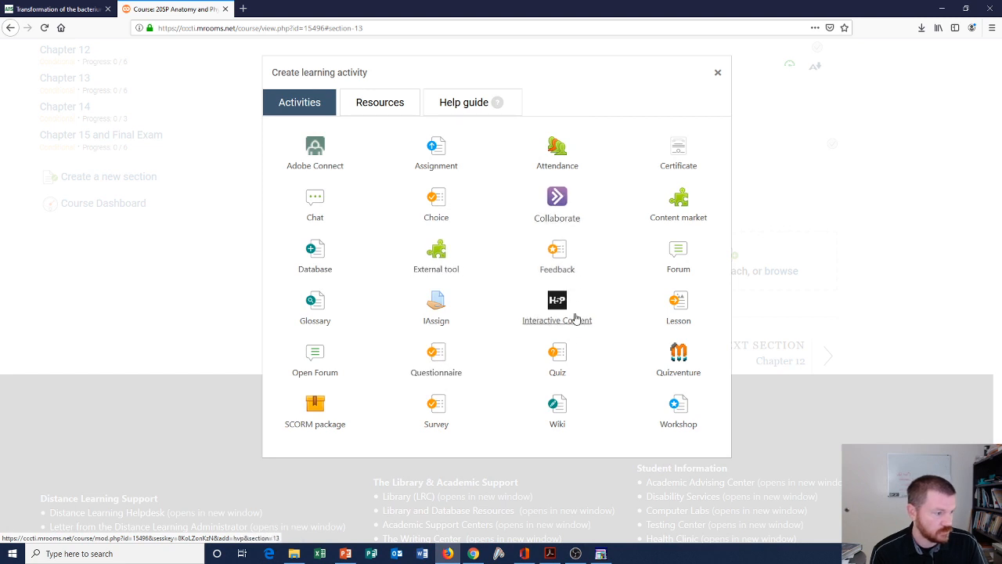
pyautogui.click(558, 359)
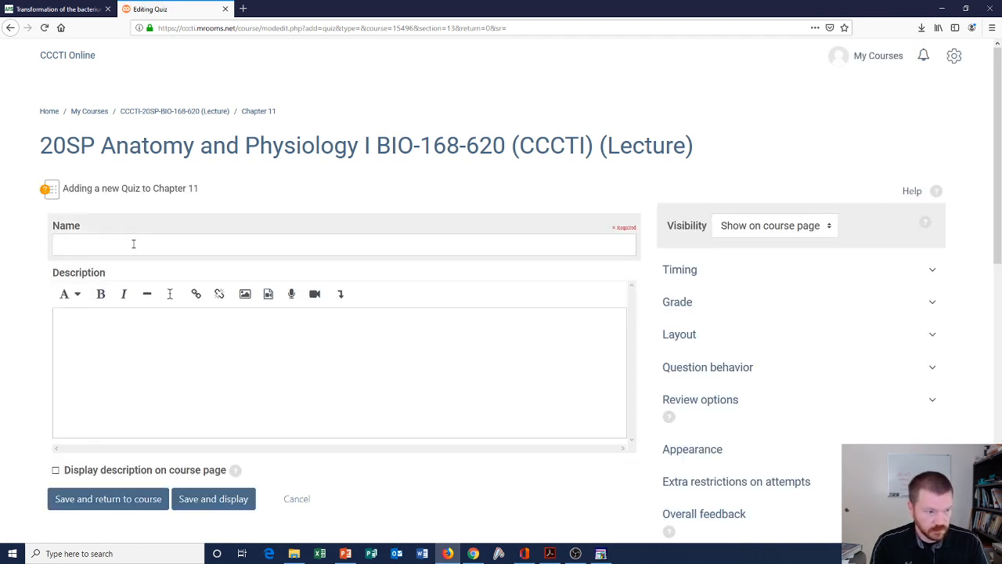
# - Name the new quiz "Ch 11 Reading Quiz"
pyautogui.click(133, 243)
pyautogui.write('Ch 11 Rea')
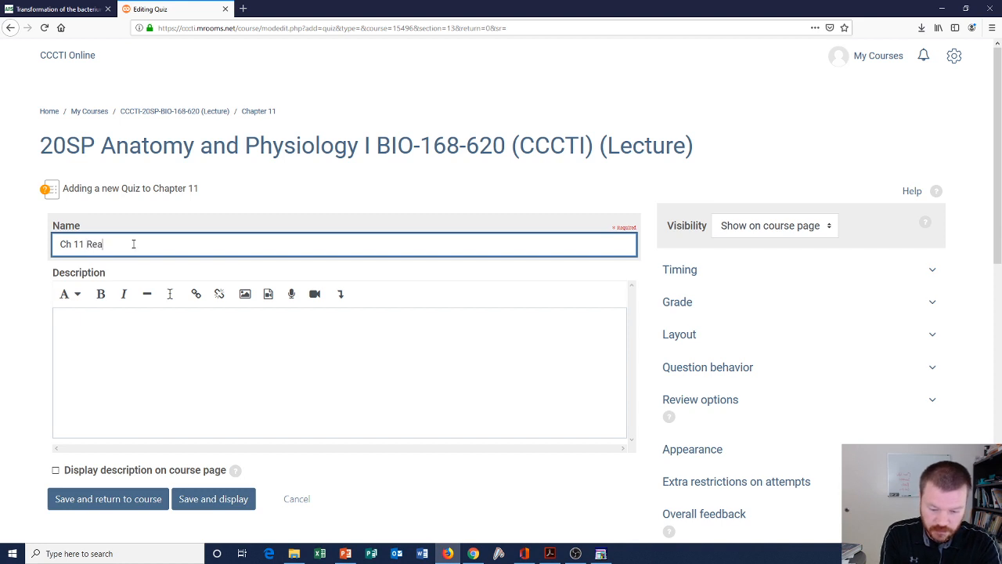
pyautogui.write('ding Qui')
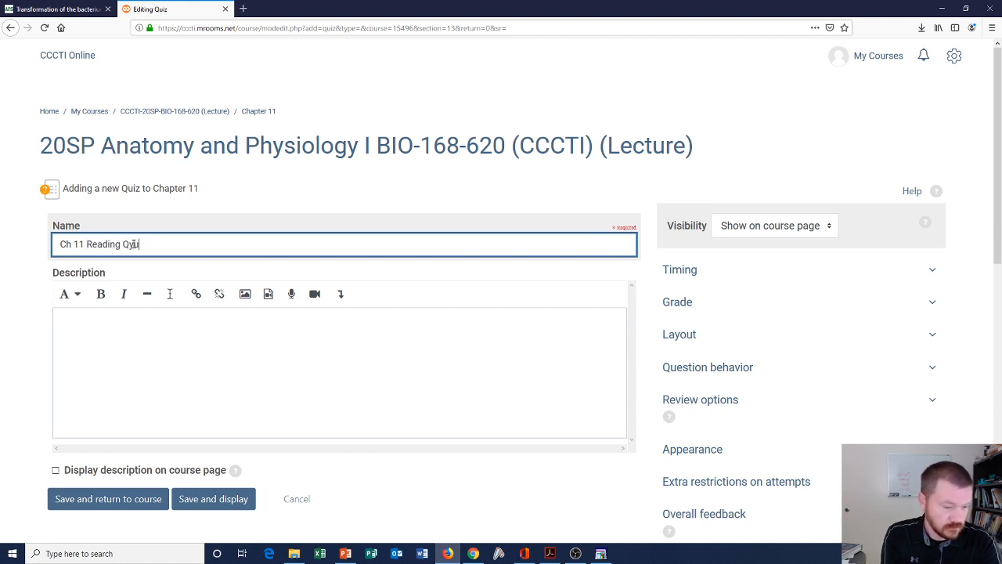
pyautogui.press('BackSpace')
pyautogui.press('BackSpace')
pyautogui.press('BackSpace')
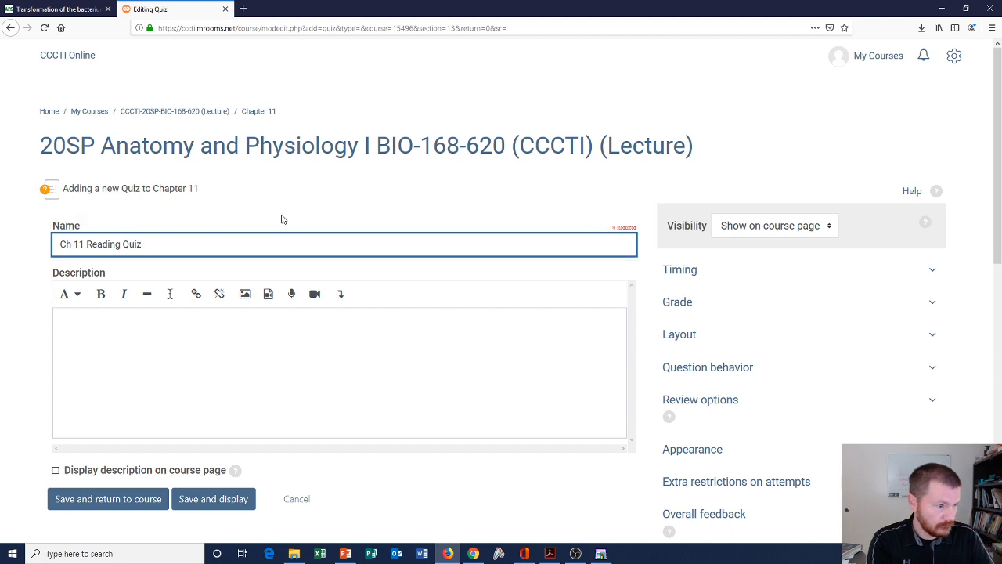
# - Check the quiz's timing settings and set its grade category to Quiz
pyautogui.scroll(-3, 297, 227)
pyautogui.click(684, 165)
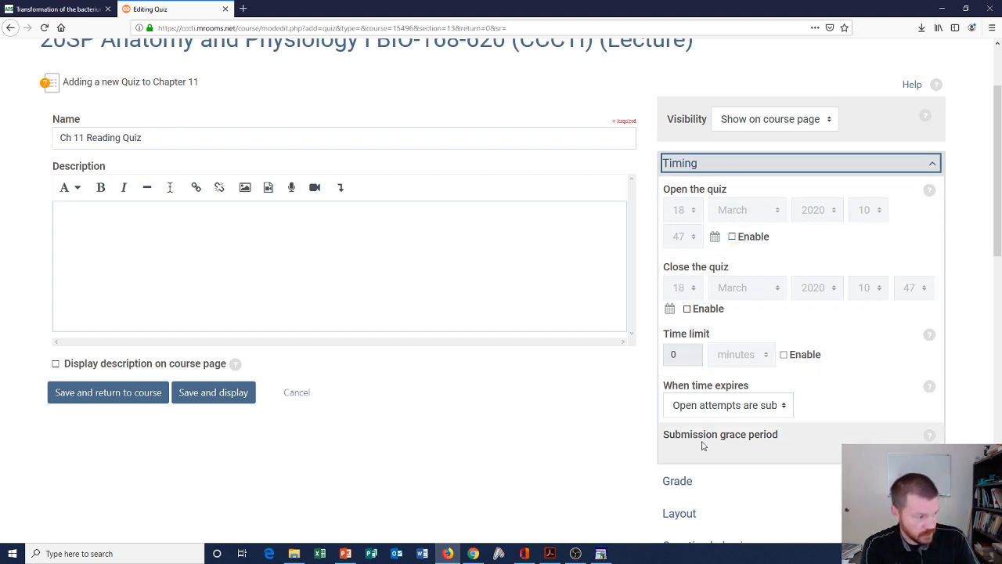
pyautogui.scroll(-2, 702, 442)
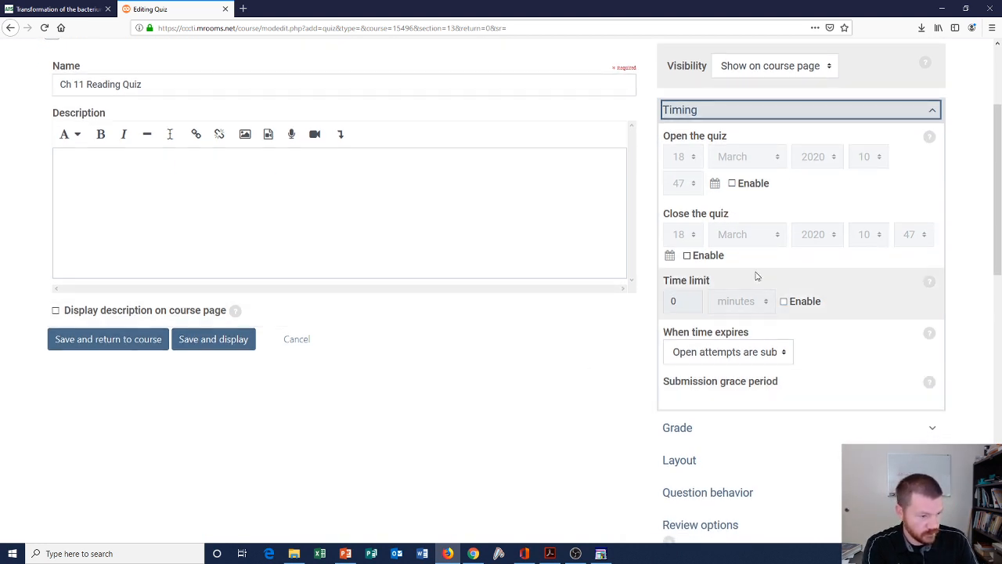
pyautogui.scroll(-3, 638, 387)
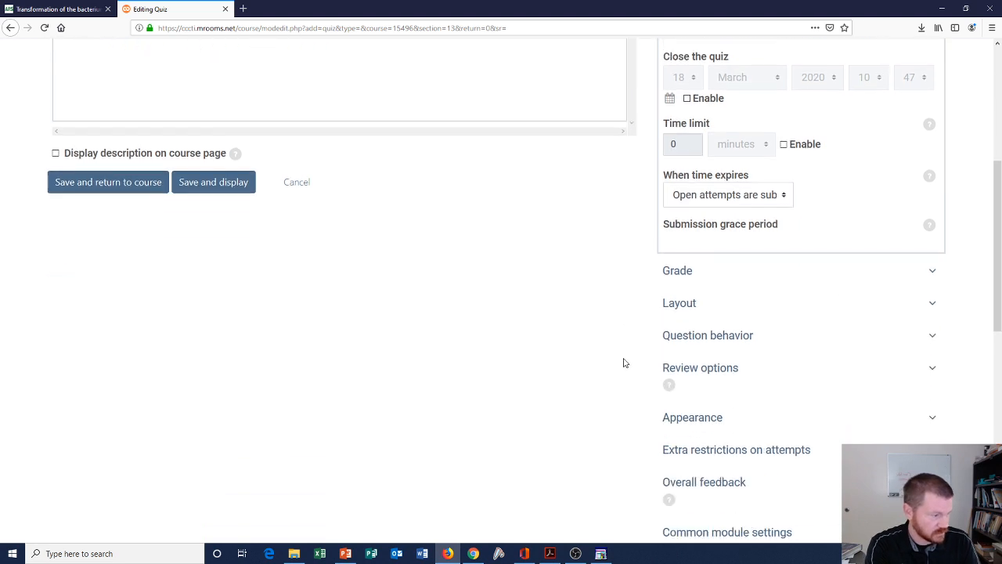
pyautogui.click(686, 269)
pyautogui.click(741, 315)
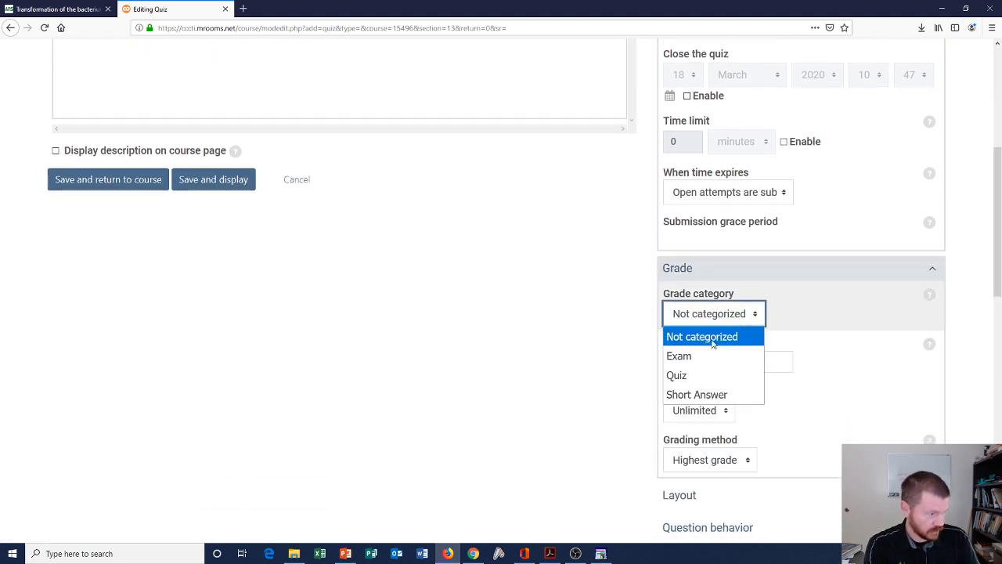
pyautogui.click(694, 375)
pyautogui.scroll(-2, 595, 321)
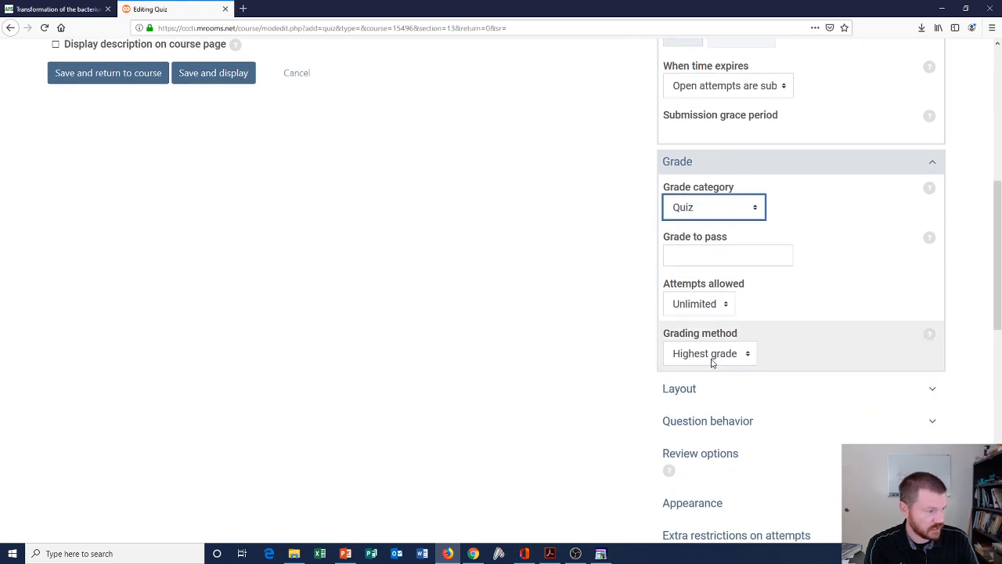
# - Set the quiz layout's new page option to "Never, all questions on one page"
pyautogui.click(679, 389)
pyautogui.scroll(-3, 548, 342)
pyautogui.click(736, 276)
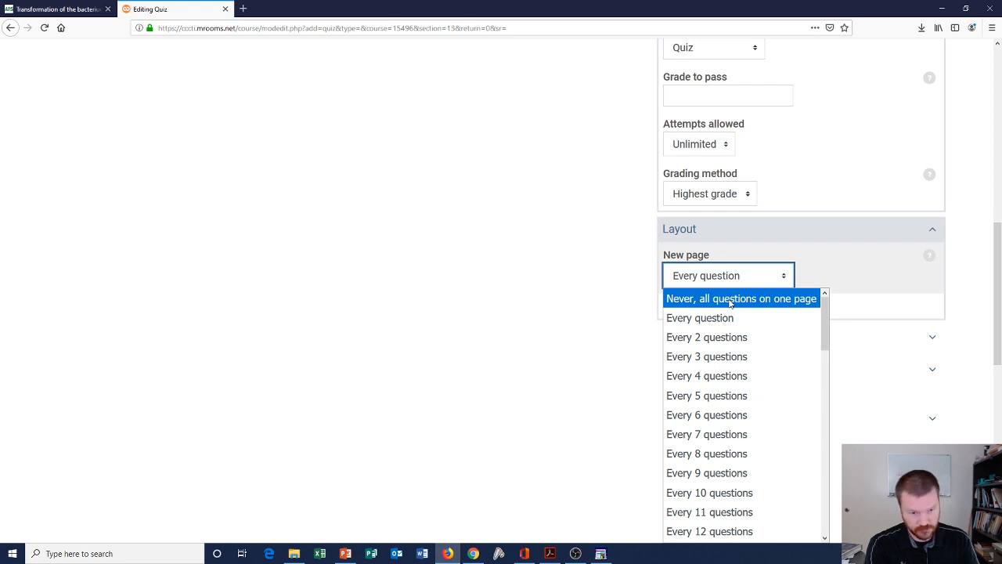
pyautogui.click(730, 299)
pyautogui.click(753, 280)
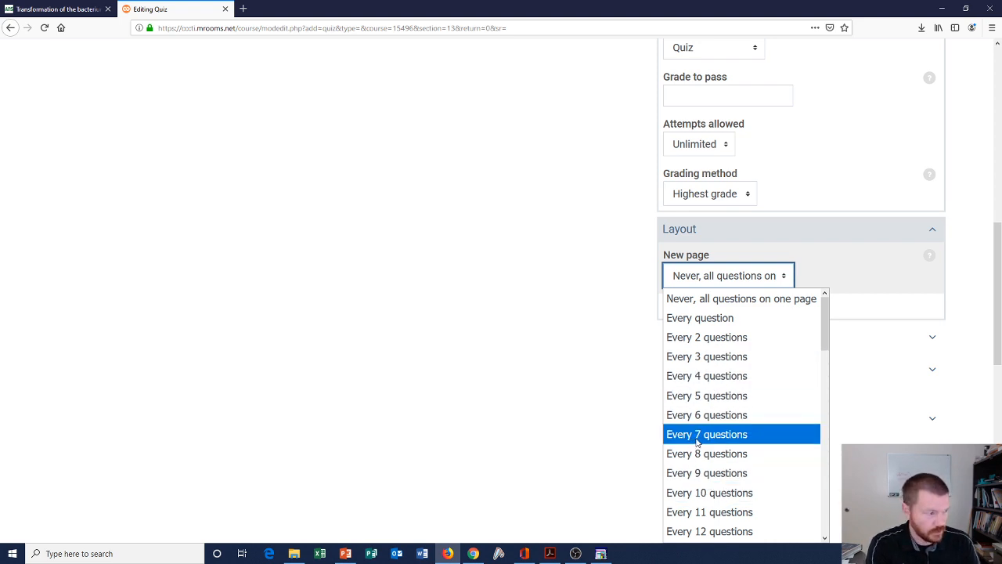
pyautogui.click(751, 301)
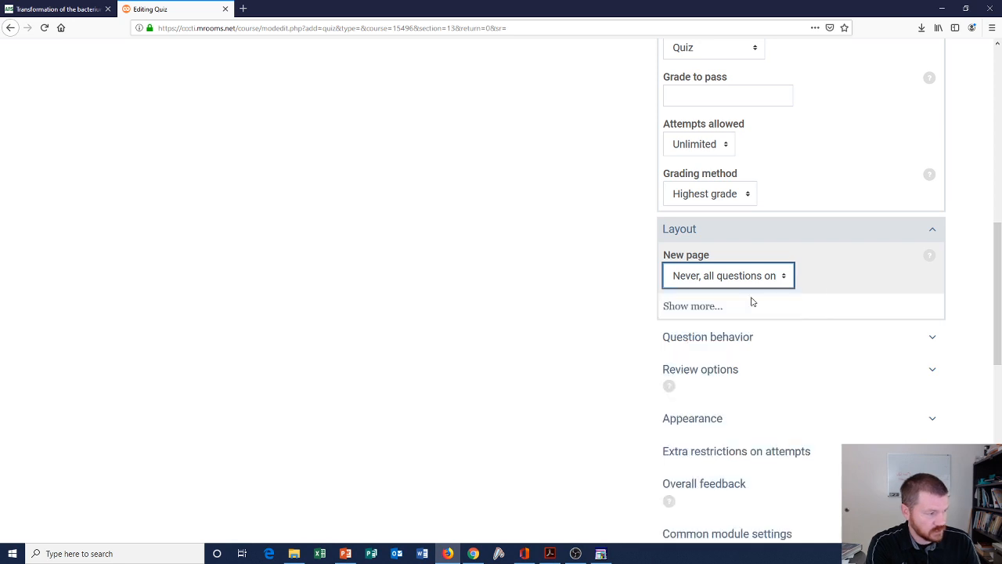
# - Disable the Right answer review option both immediately after the attempt and for later while the quiz is still open
pyautogui.scroll(-3, 544, 313)
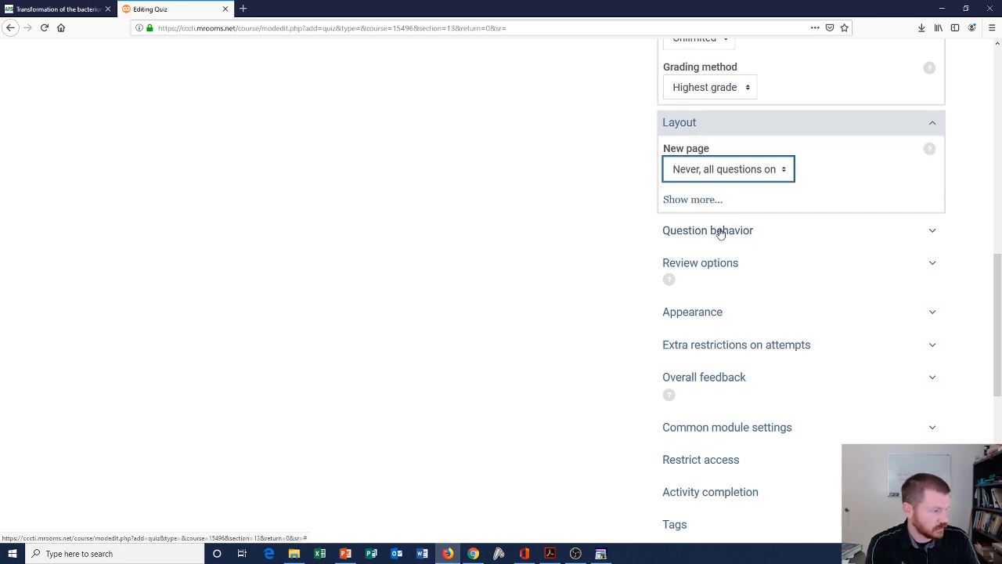
pyautogui.click(693, 265)
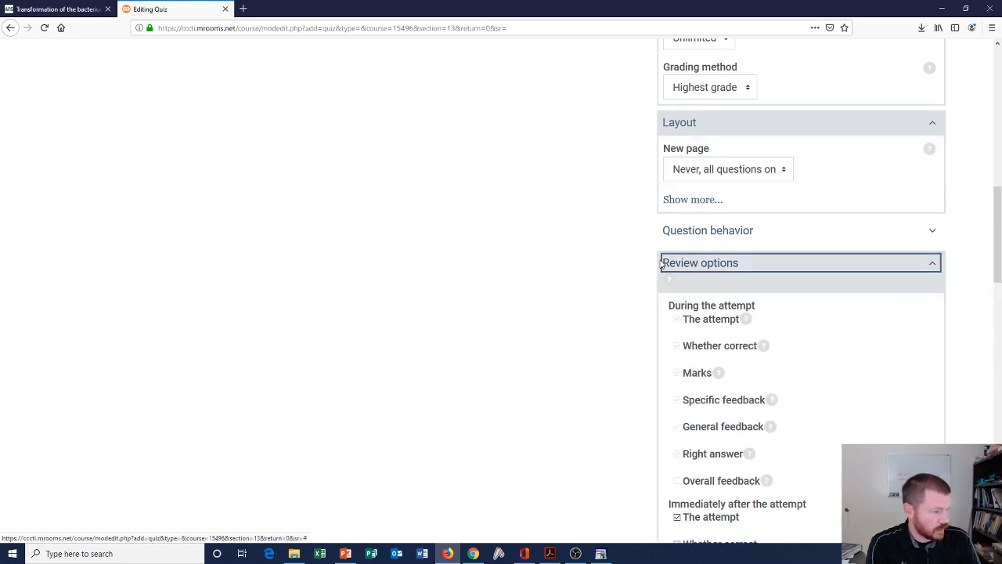
pyautogui.scroll(-2, 660, 263)
pyautogui.scroll(-2, 646, 296)
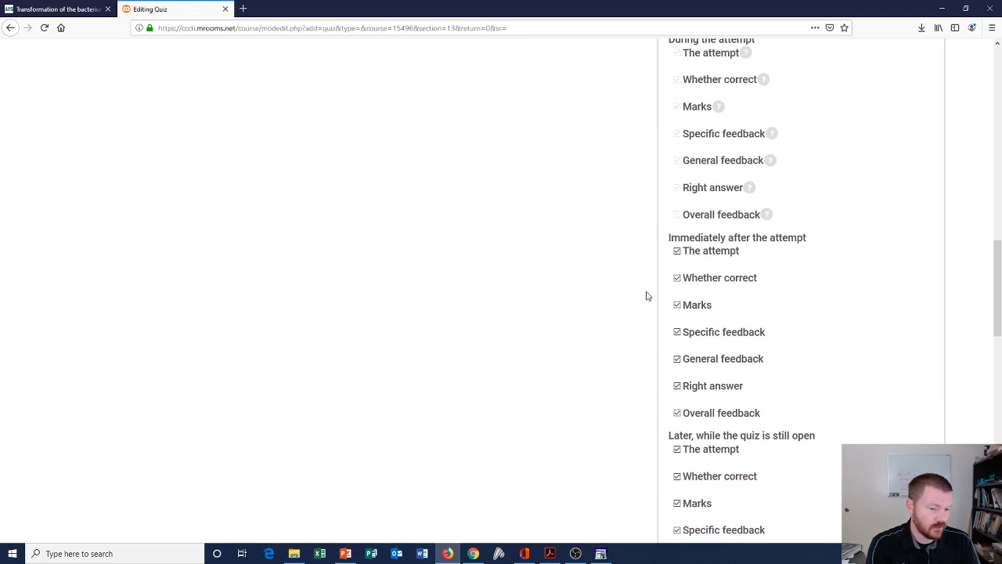
pyautogui.scroll(-2, 646, 295)
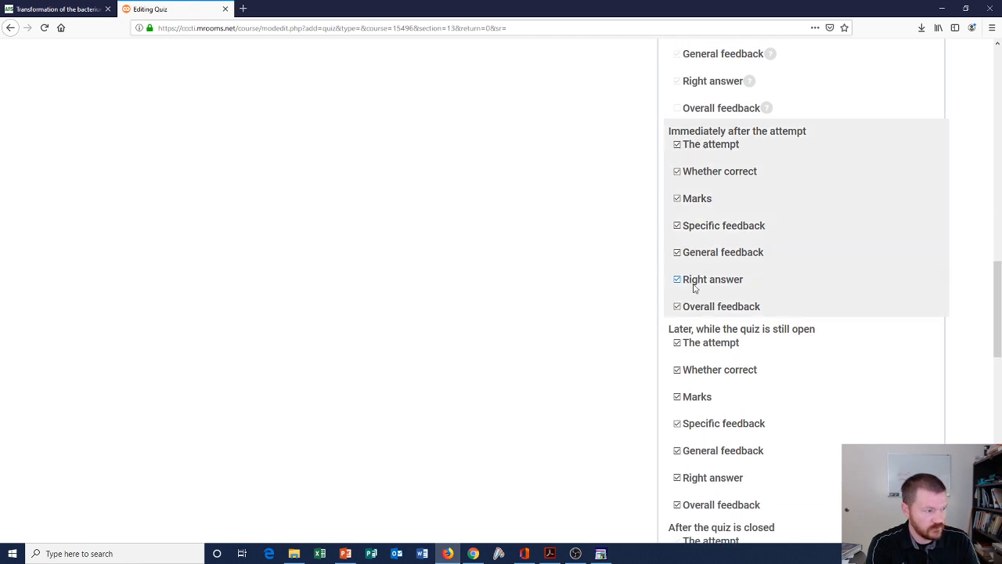
pyautogui.click(678, 280)
pyautogui.scroll(-3, 678, 283)
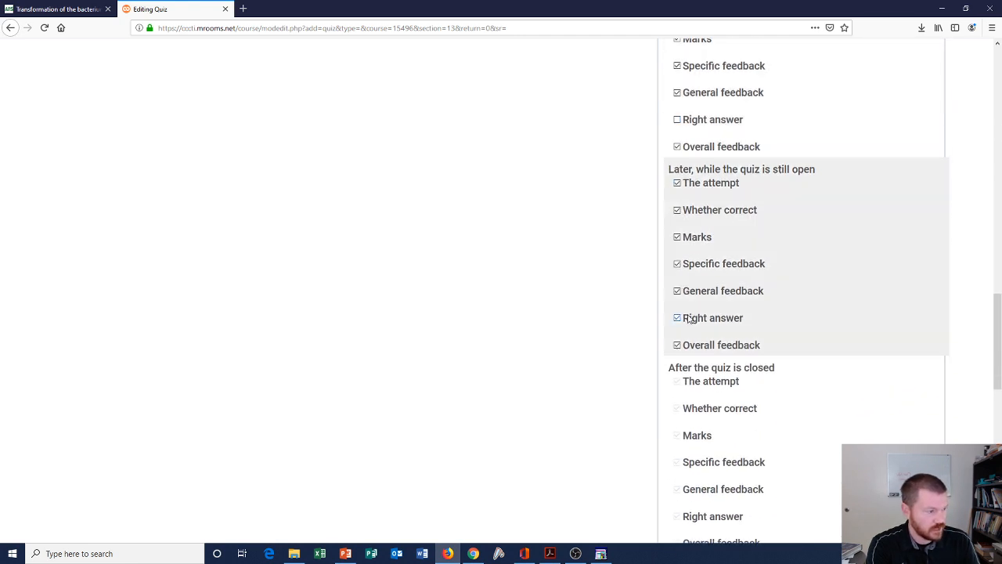
pyautogui.click(678, 317)
# - Check the review options for after the quiz is closed, recheck the other review periods, and collapse the review options
pyautogui.scroll(-1, 691, 330)
pyautogui.scroll(-3, 689, 328)
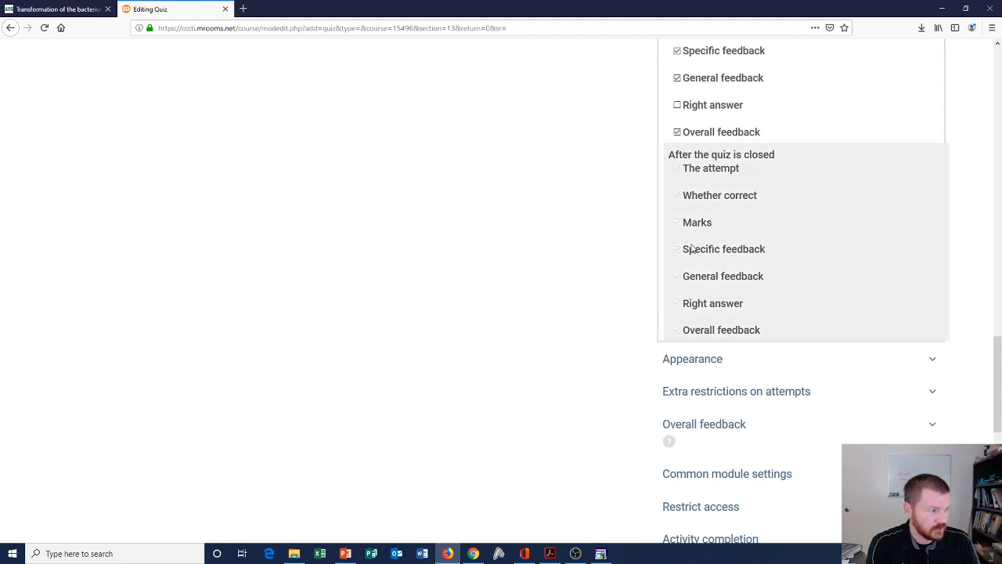
pyautogui.scroll(1, 694, 251)
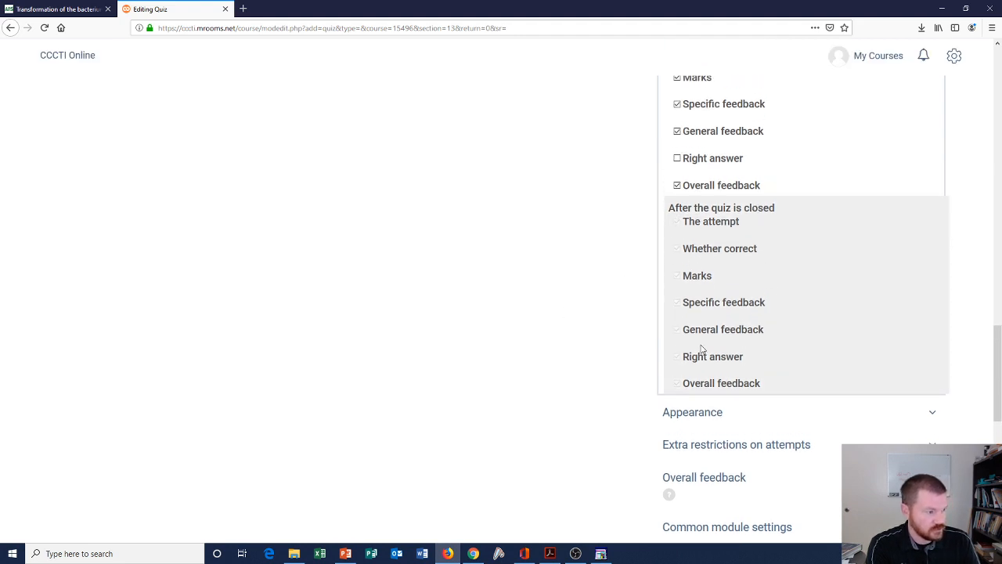
pyautogui.scroll(3, 691, 358)
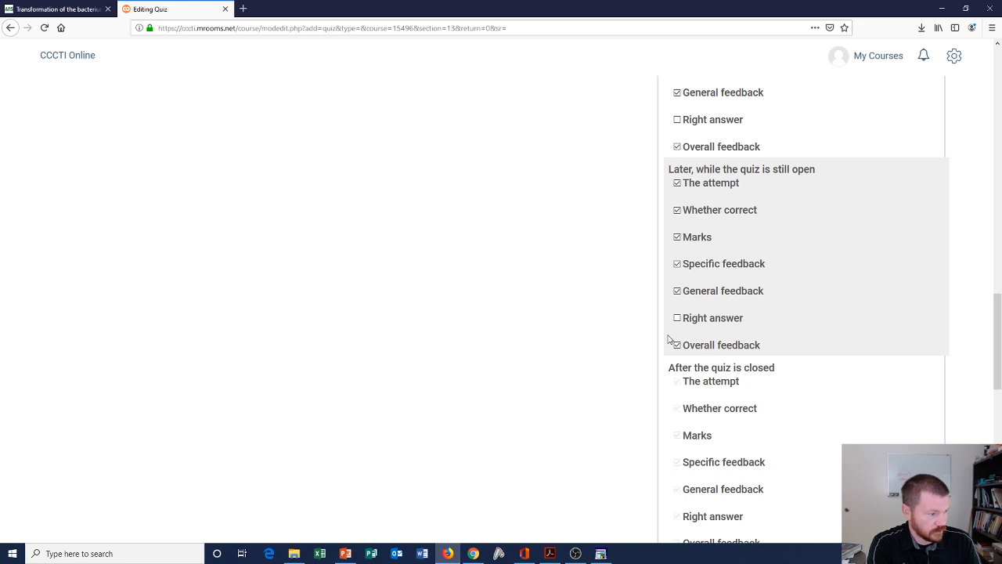
pyautogui.scroll(-4, 668, 340)
pyautogui.scroll(12, 667, 338)
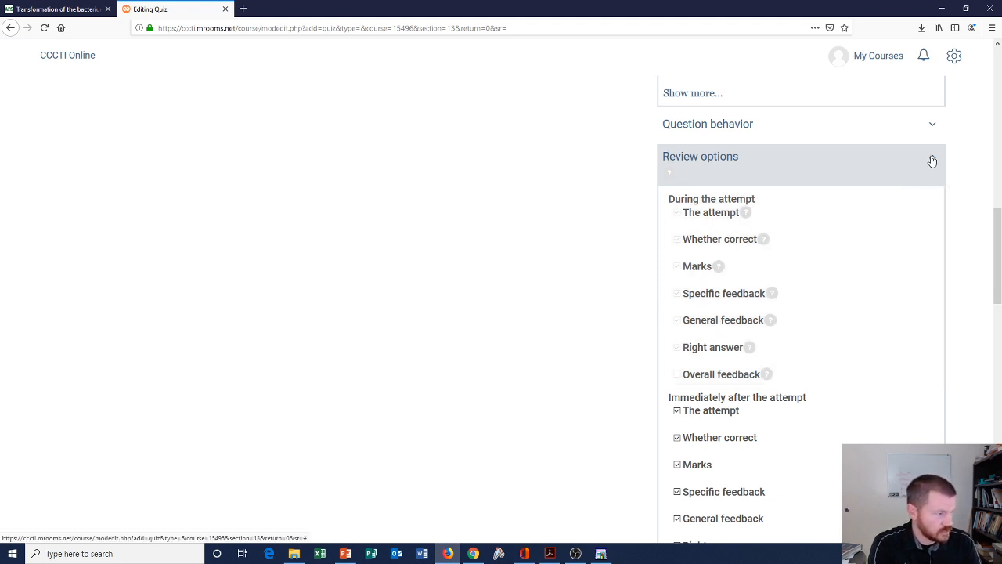
pyautogui.click(932, 161)
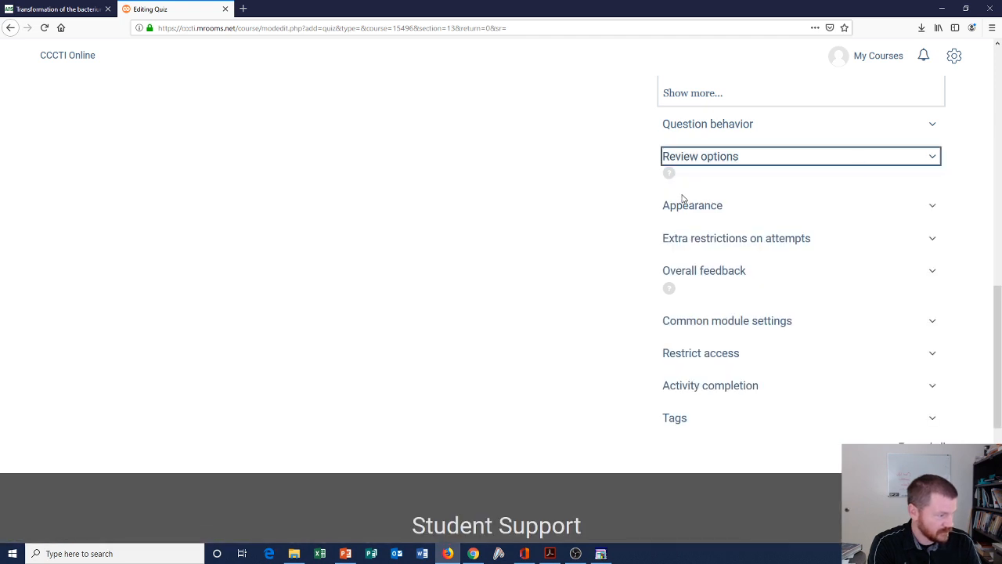
# - Look through the quiz's common module, overall feedback and extra attempt restriction settings, and return to the timing and grade settings
pyautogui.click(756, 321)
pyautogui.click(757, 321)
pyautogui.click(728, 272)
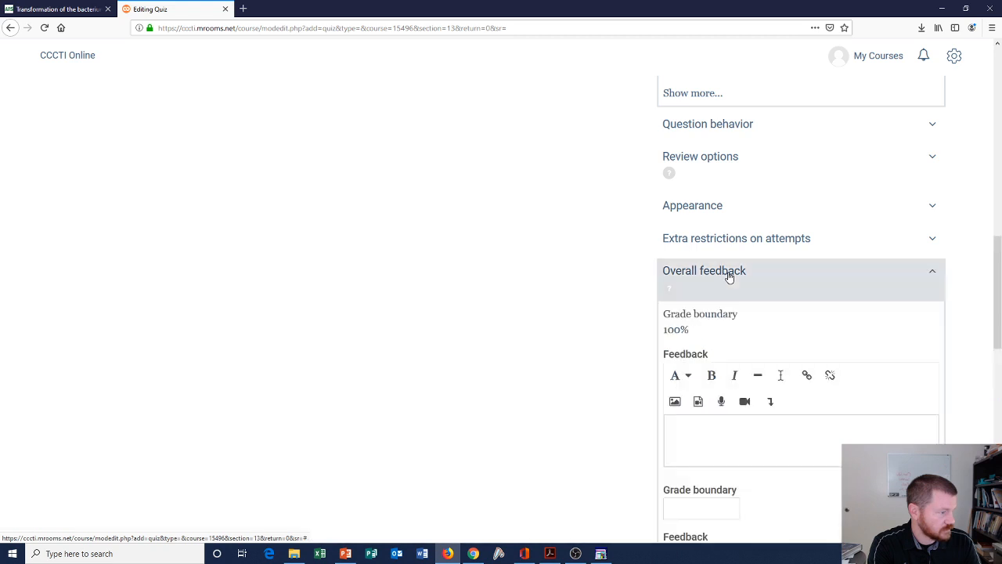
pyautogui.click(729, 274)
pyautogui.click(728, 242)
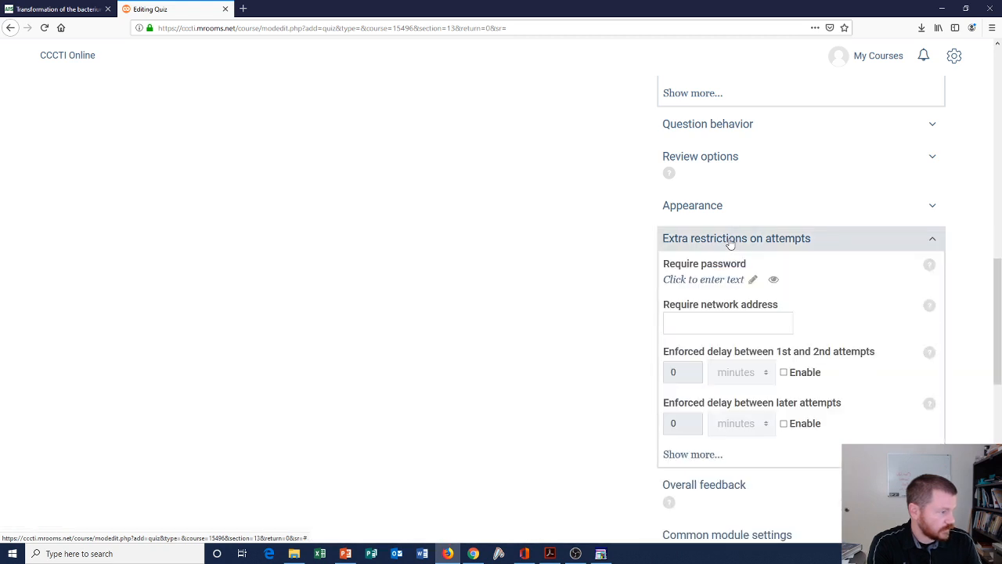
pyautogui.click(729, 243)
pyautogui.click(728, 243)
pyautogui.click(728, 242)
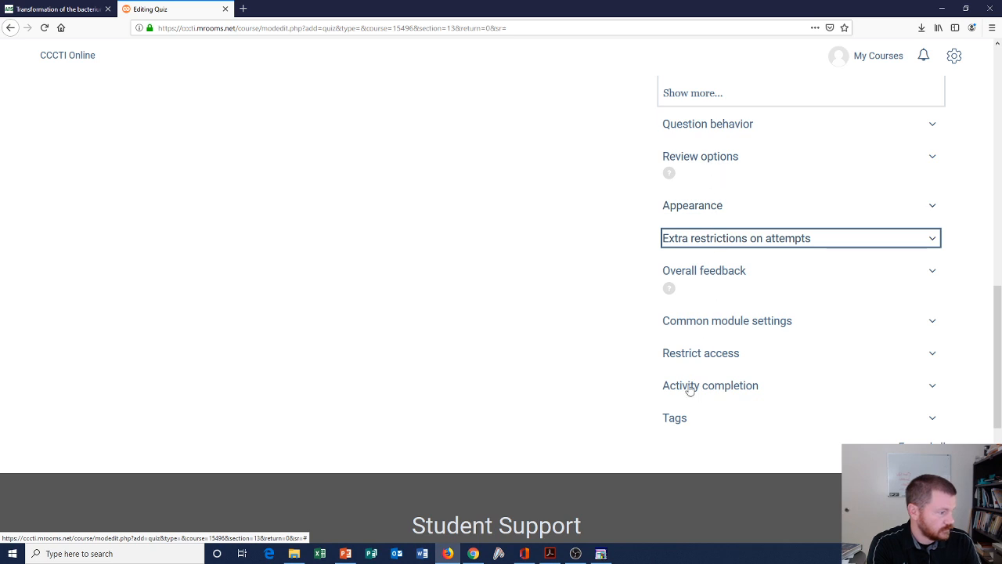
pyautogui.scroll(10, 635, 414)
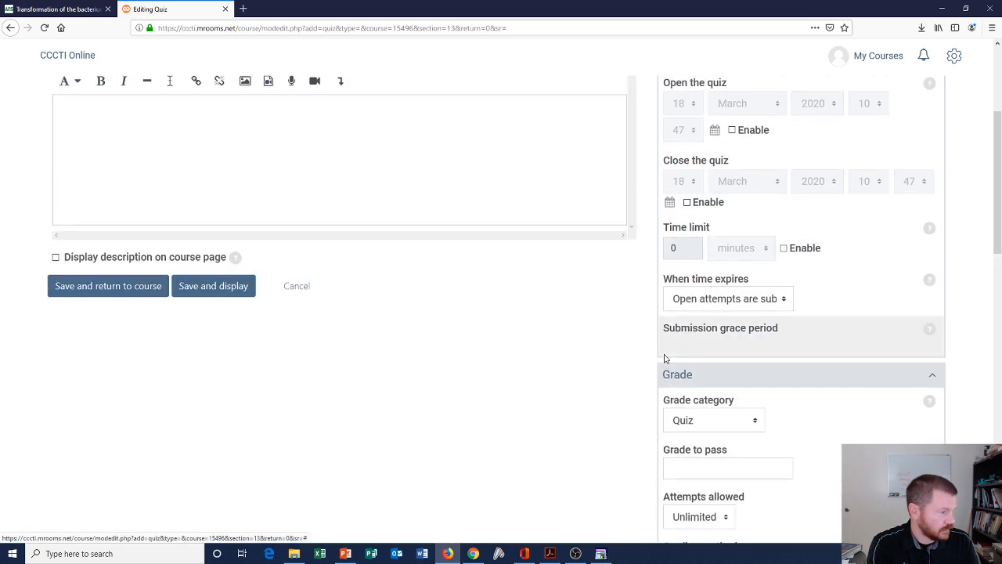
# - Collapse the grade settings, then save and display the new Ch 11 Reading Quiz with its description left blank
pyautogui.scroll(-2, 704, 337)
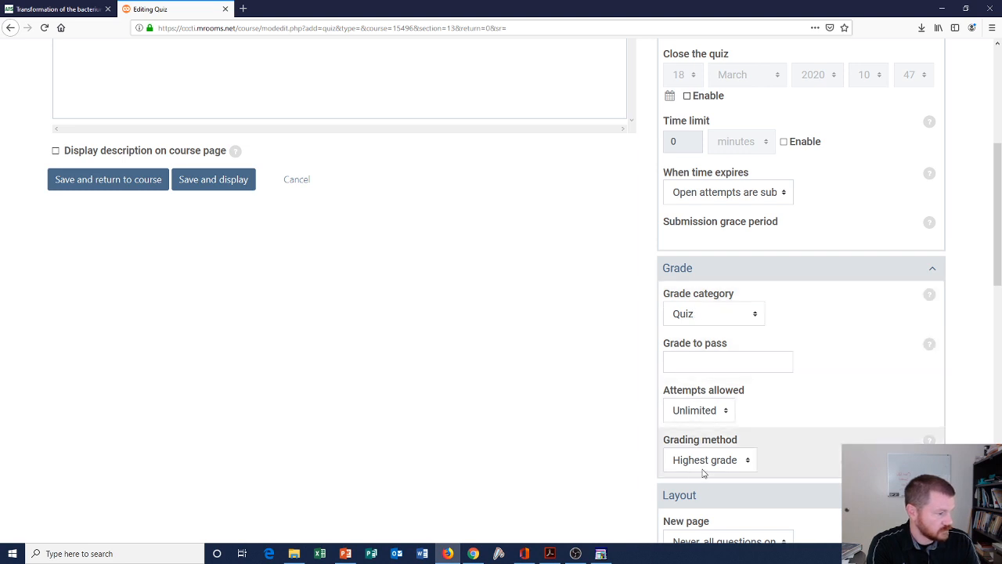
pyautogui.click(903, 269)
pyautogui.scroll(2, 893, 271)
pyautogui.scroll(2, 893, 271)
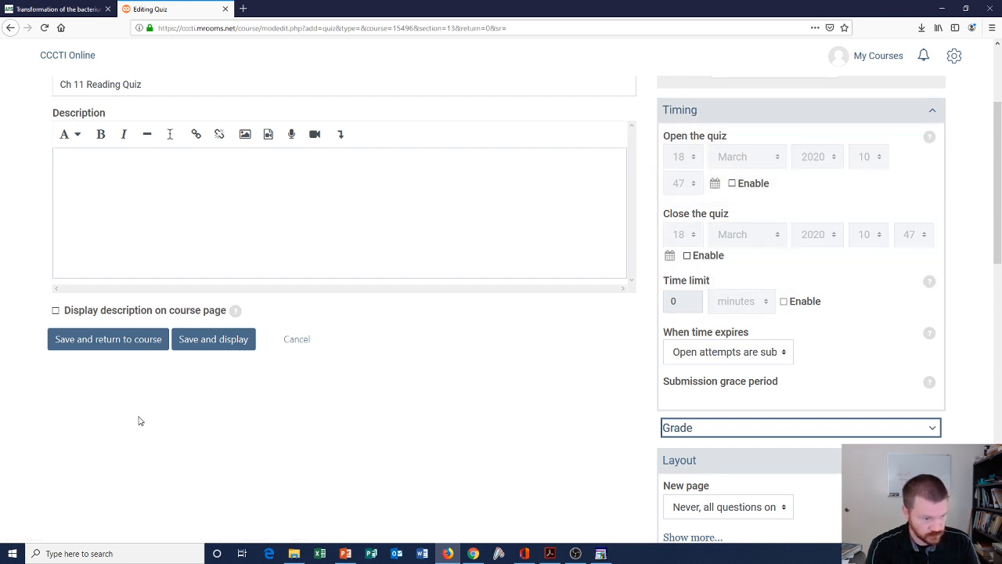
pyautogui.click(82, 173)
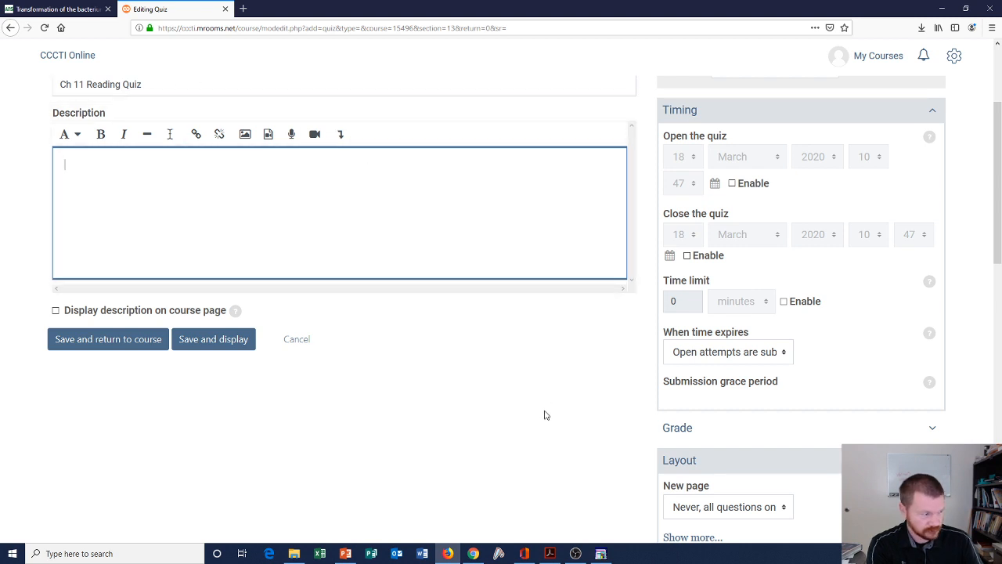
pyautogui.scroll(3, 540, 407)
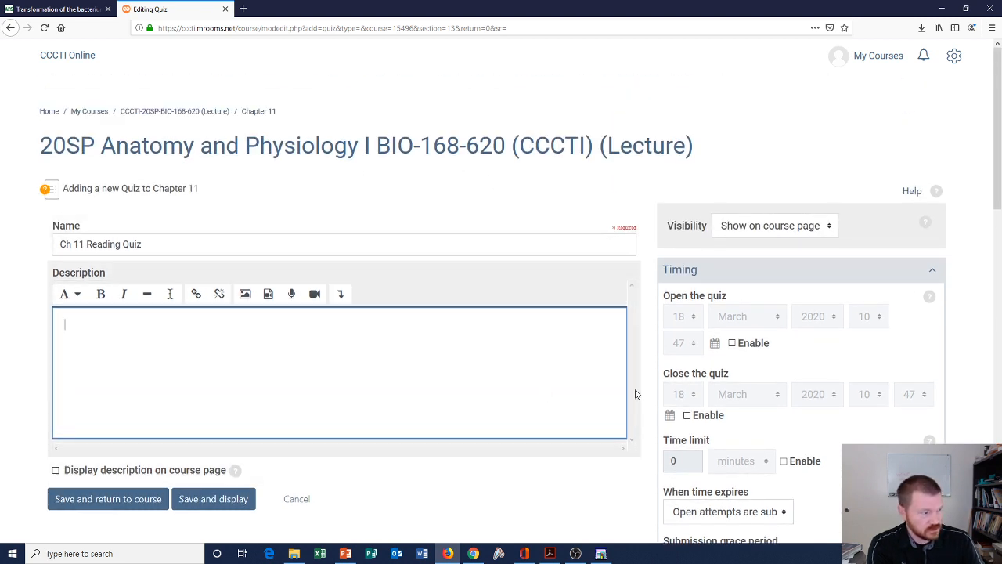
pyautogui.scroll(-2, 465, 327)
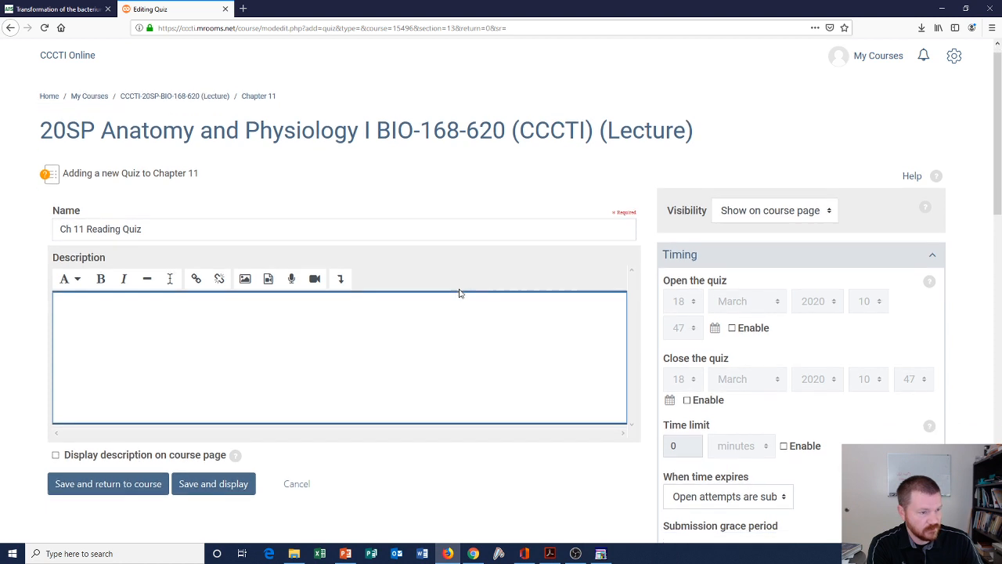
pyautogui.click(223, 395)
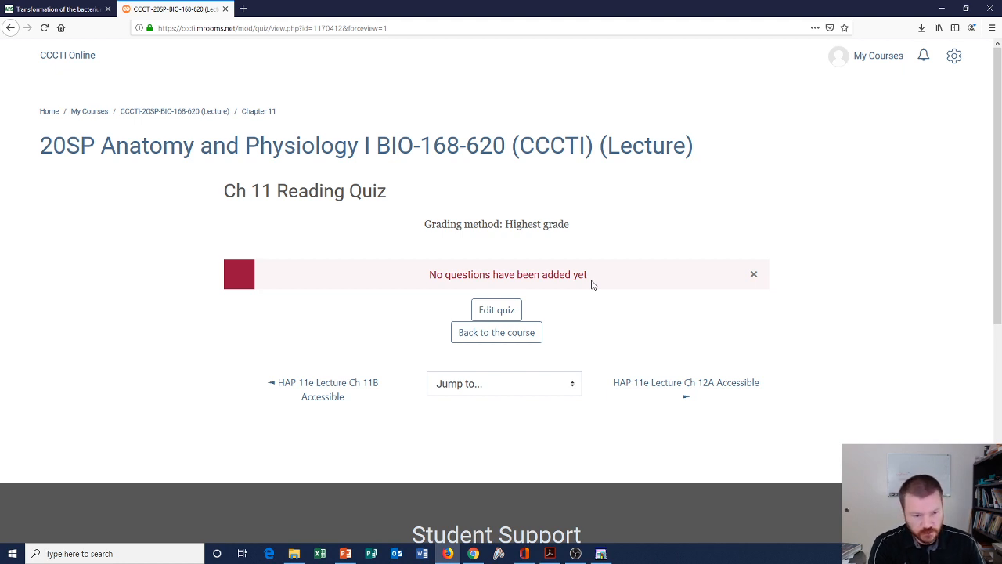
# - Open the Ch 11 Reading Quiz for editing and save its maximum grade as 100
pyautogui.scroll(-1, 592, 285)
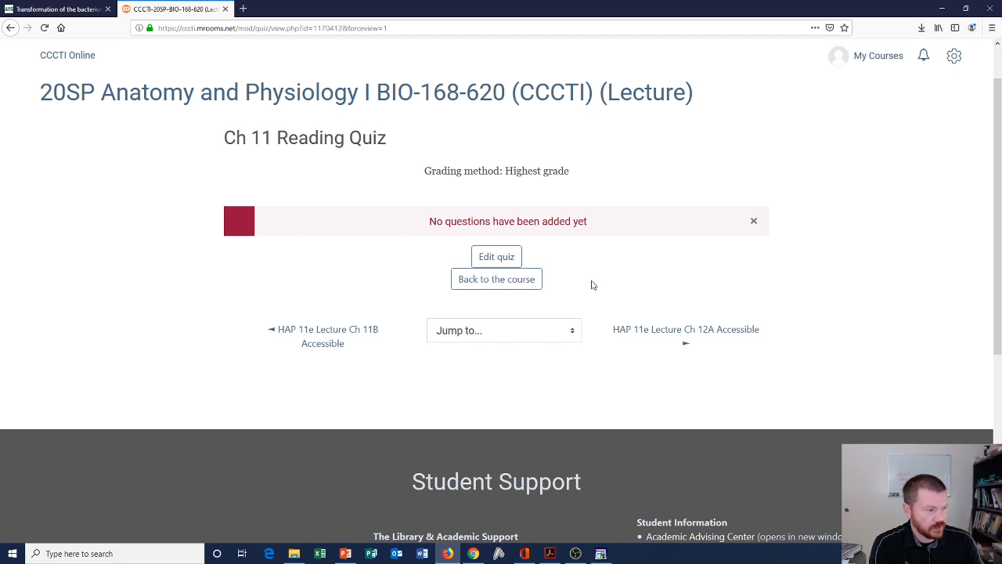
pyautogui.click(489, 264)
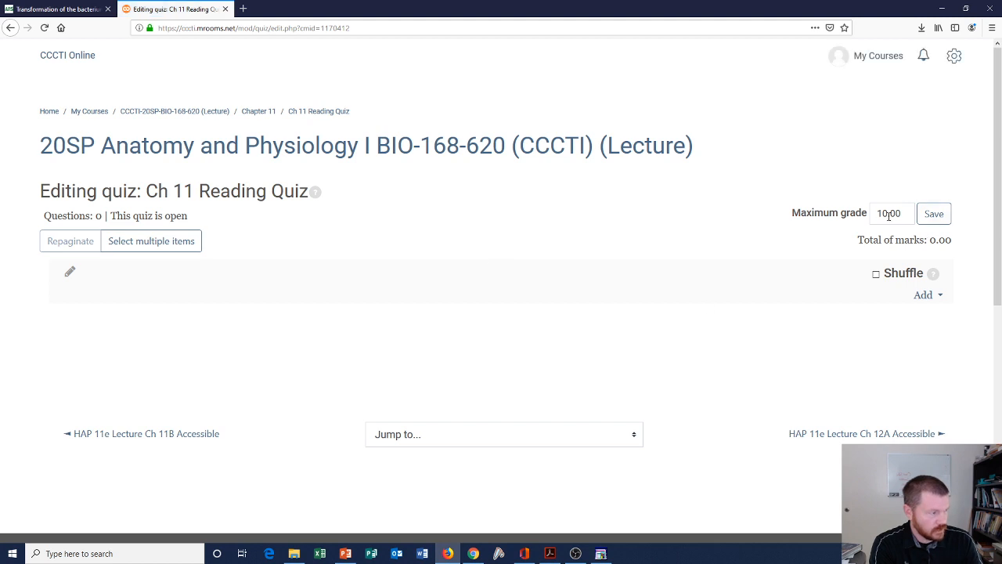
pyautogui.click(883, 215)
pyautogui.write('0')
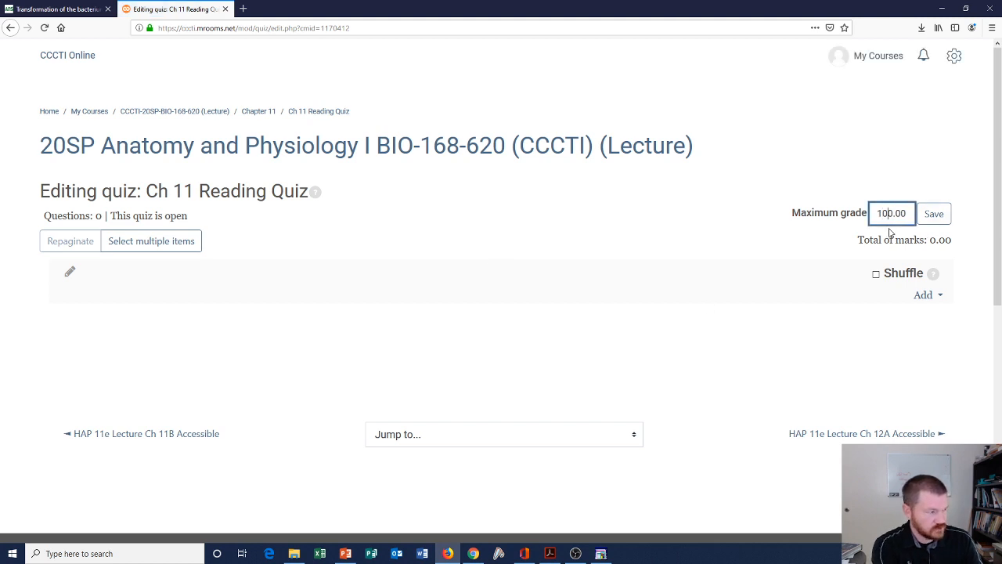
pyautogui.click(934, 218)
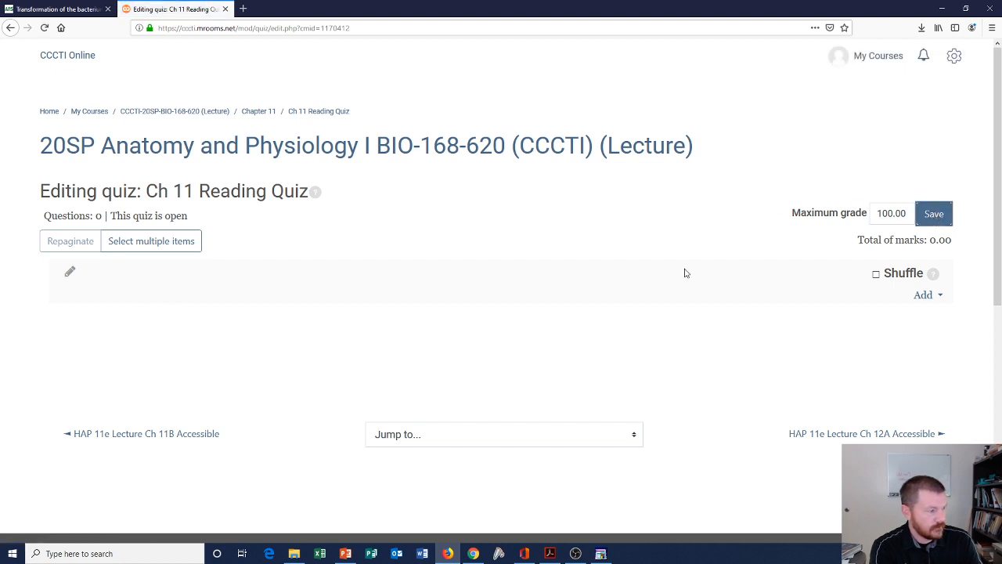
# - Browse the question bank's "Ch 11 Bio 168 quiz sp2020" category for questions to add to the quiz
pyautogui.click(924, 298)
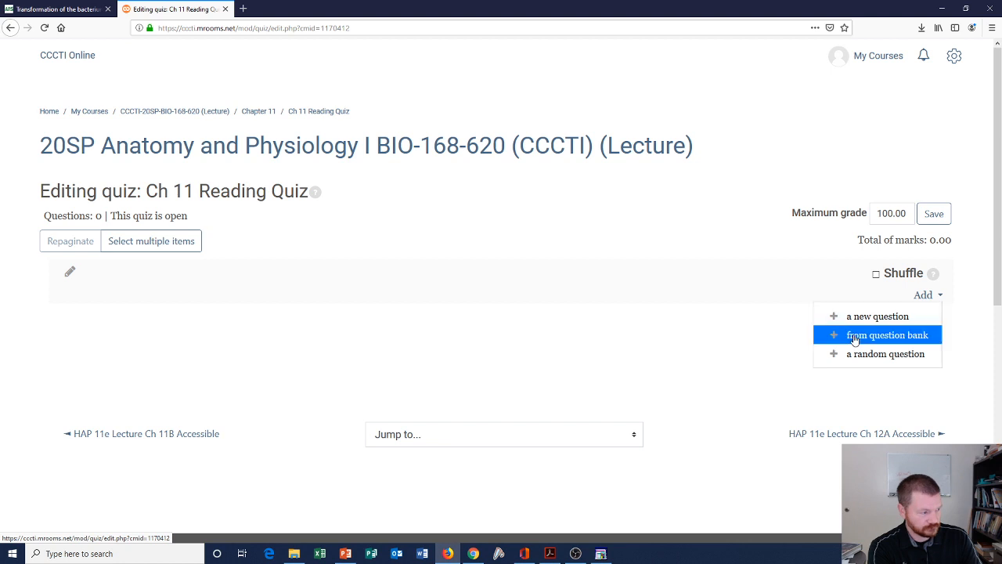
pyautogui.click(855, 336)
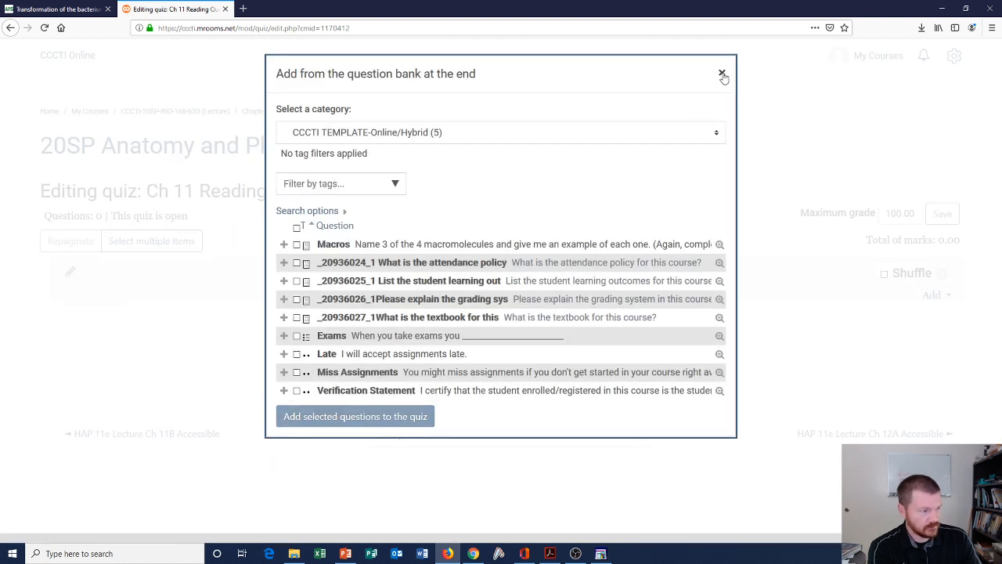
pyautogui.click(721, 72)
pyautogui.click(921, 296)
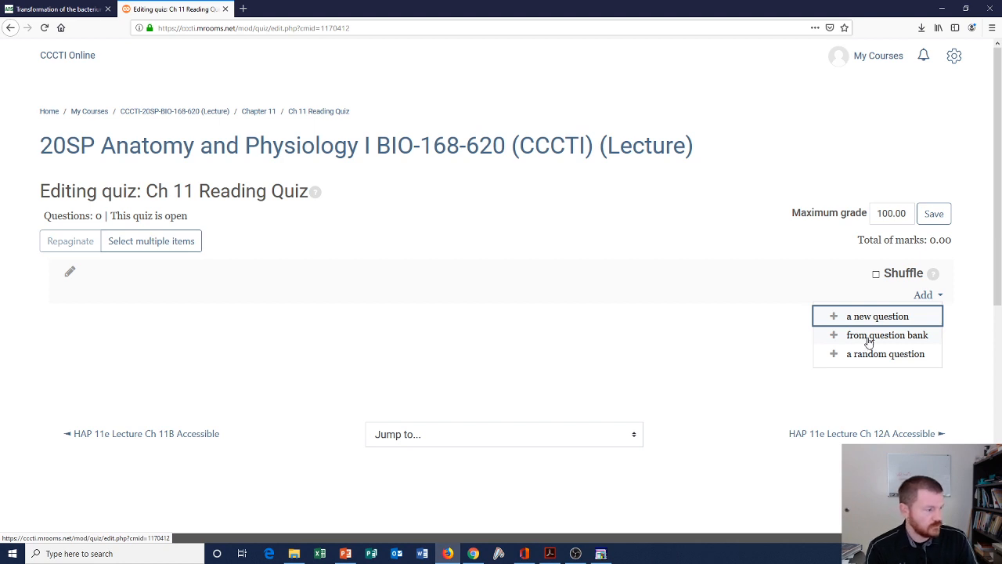
pyautogui.click(873, 337)
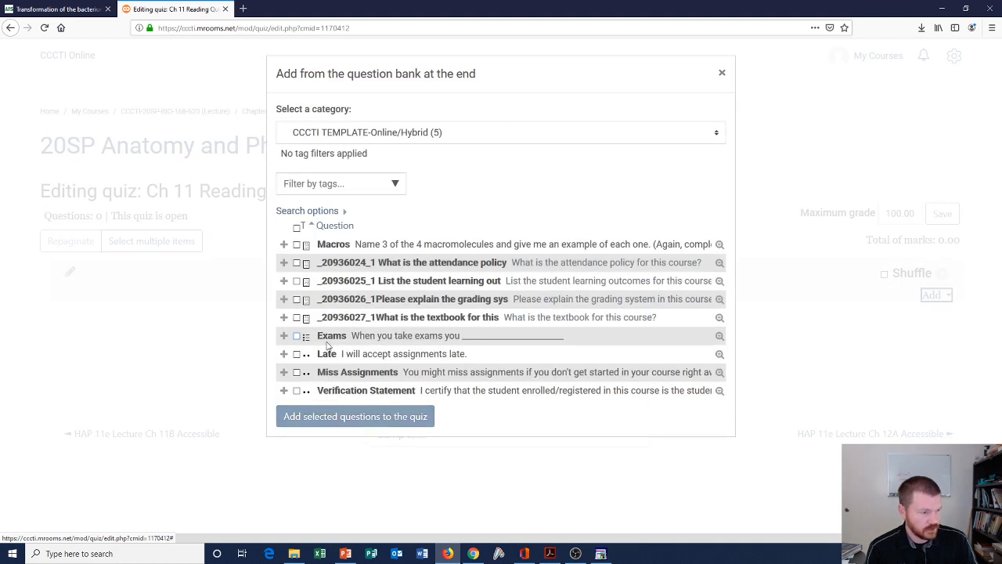
pyautogui.click(530, 134)
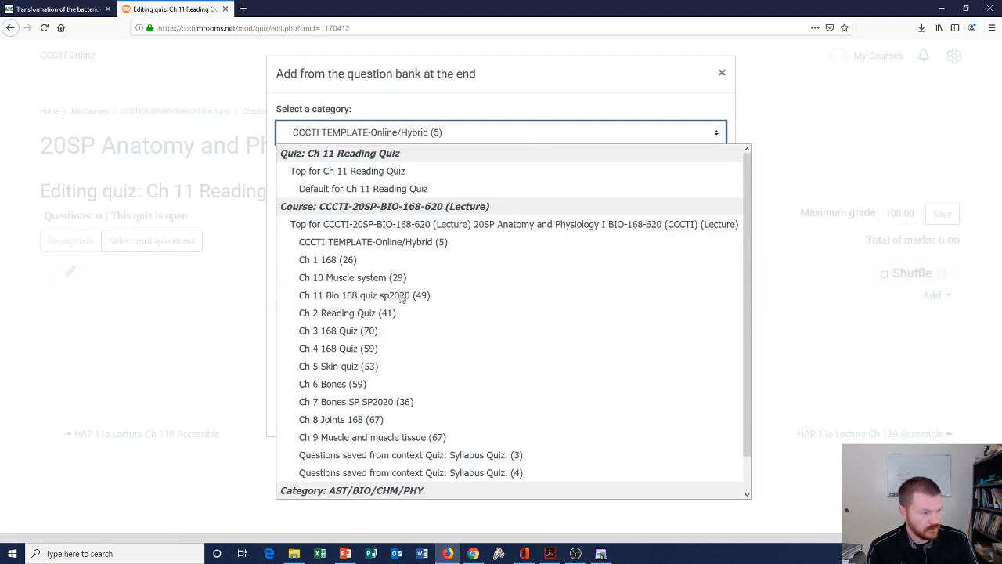
pyautogui.click(341, 298)
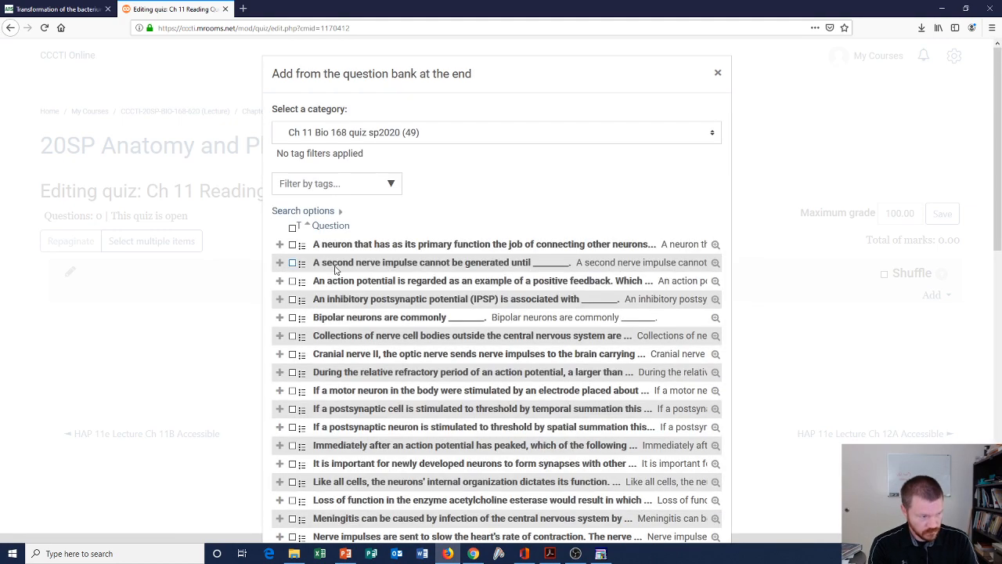
pyautogui.scroll(-3, 317, 298)
pyautogui.scroll(3, 306, 350)
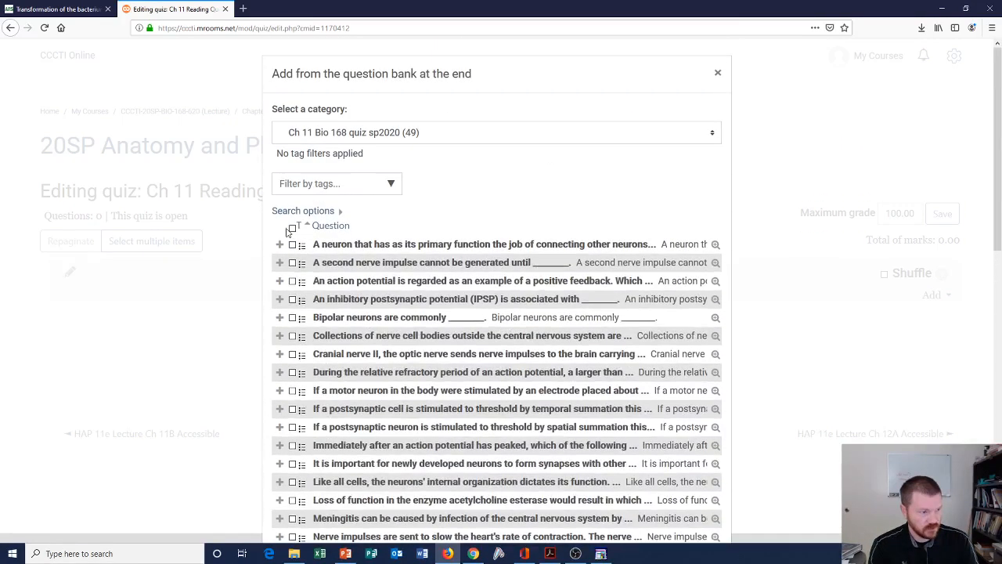
# - Try selecting all the category's questions, then only four individual ones, including the connecting-neuron, IPSP and cranial nerve II questions
pyautogui.click(293, 228)
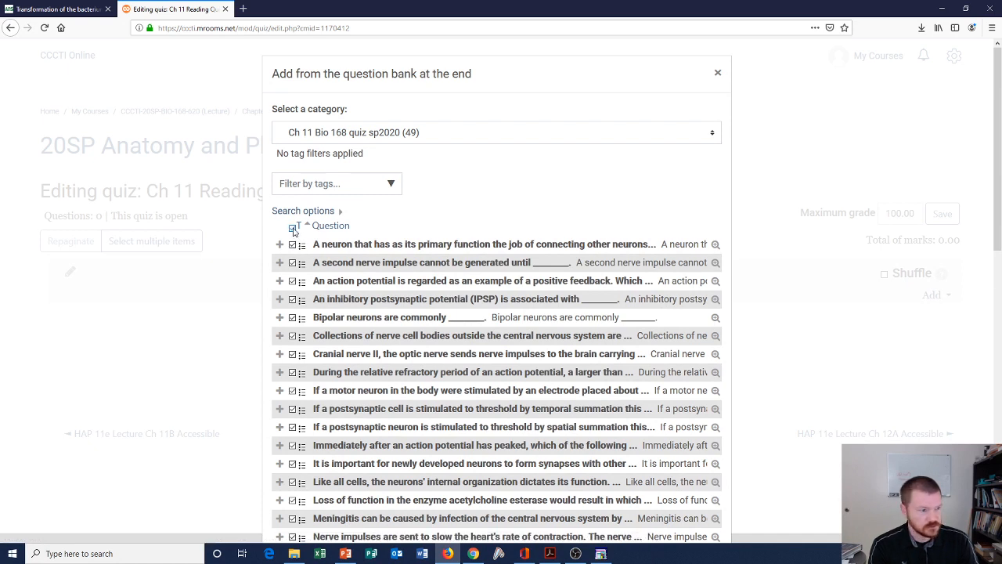
pyautogui.click(293, 227)
pyautogui.click(293, 244)
pyautogui.click(293, 299)
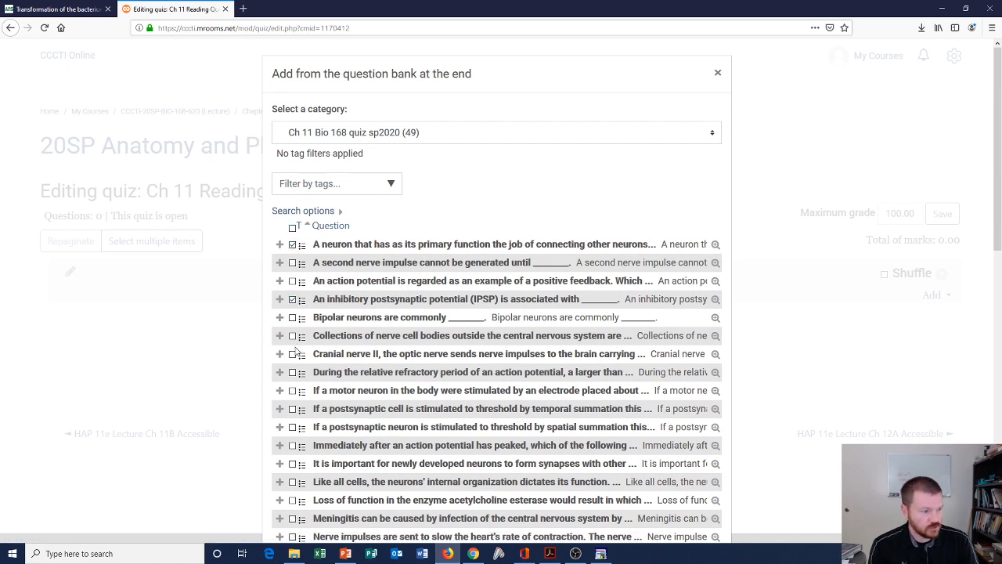
pyautogui.click(293, 354)
pyautogui.click(293, 408)
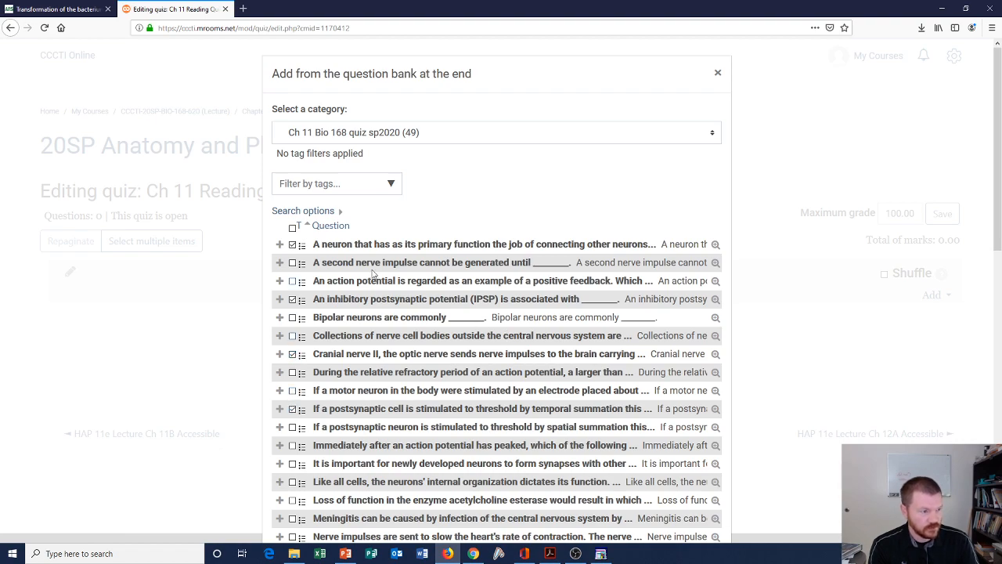
pyautogui.scroll(-10, 307, 282)
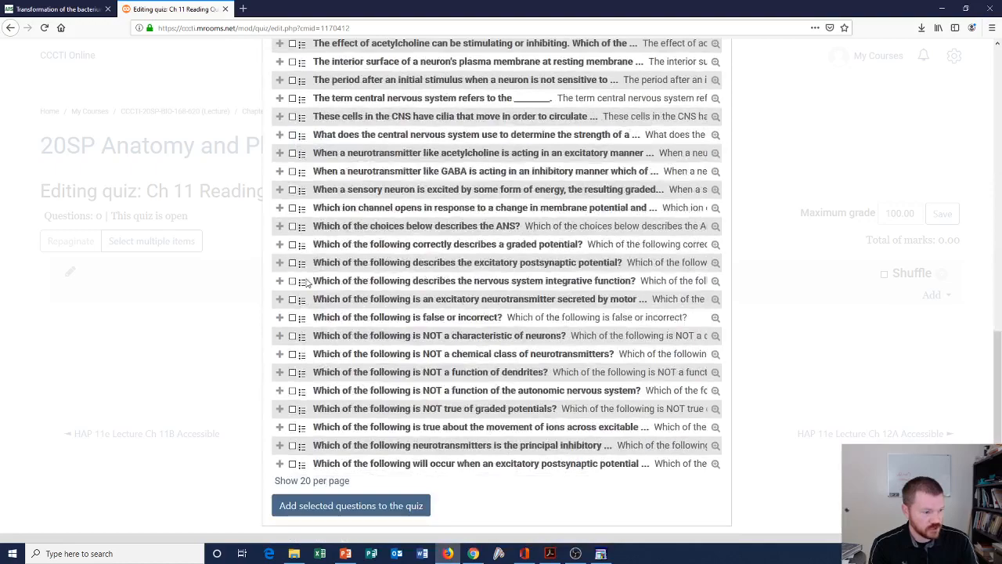
pyautogui.click(345, 510)
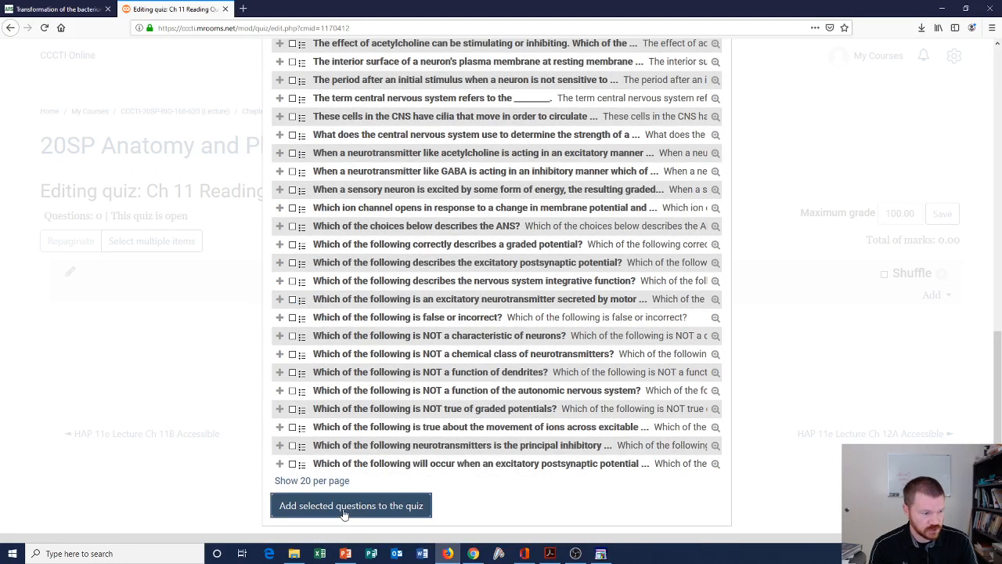
# - Clear the question selection and close the question bank dialog without adding anything
pyautogui.scroll(10, 345, 469)
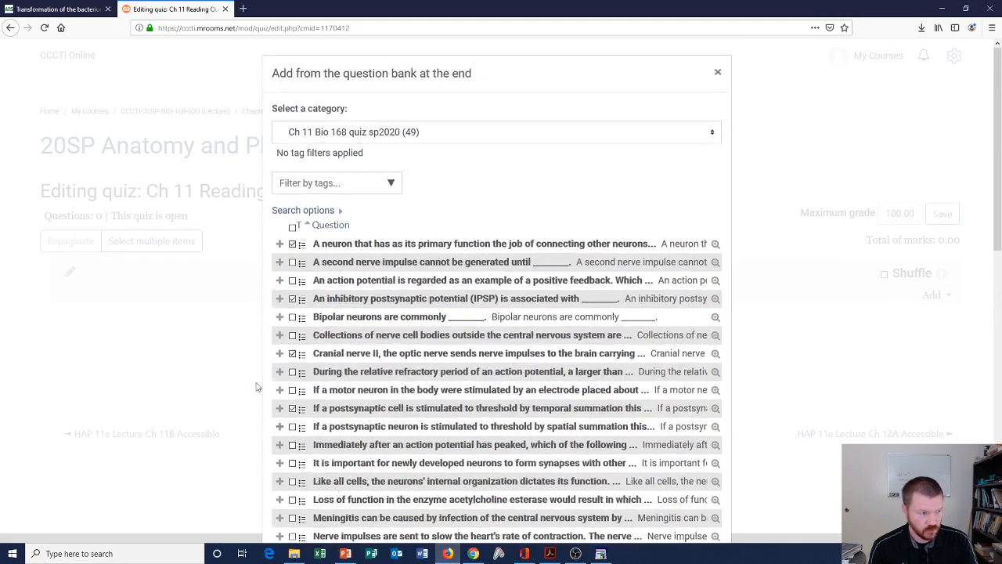
pyautogui.click(292, 228)
pyautogui.scroll(-10, 413, 299)
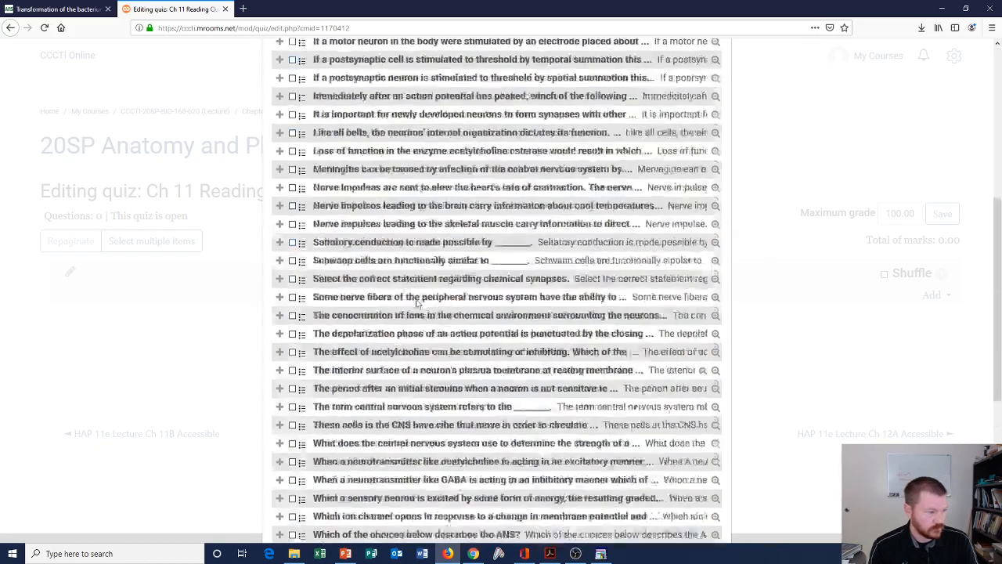
pyautogui.scroll(10, 383, 373)
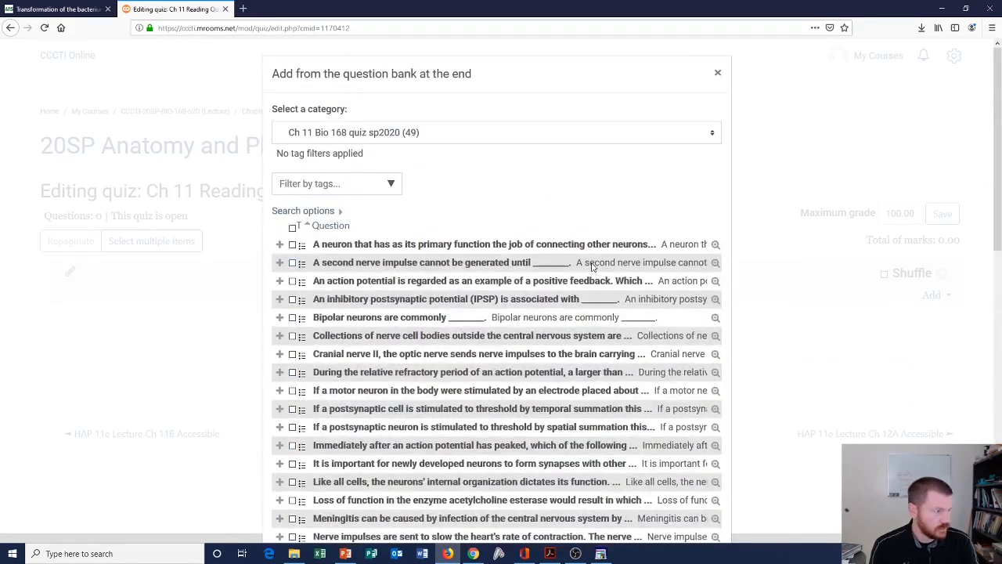
pyautogui.click(717, 75)
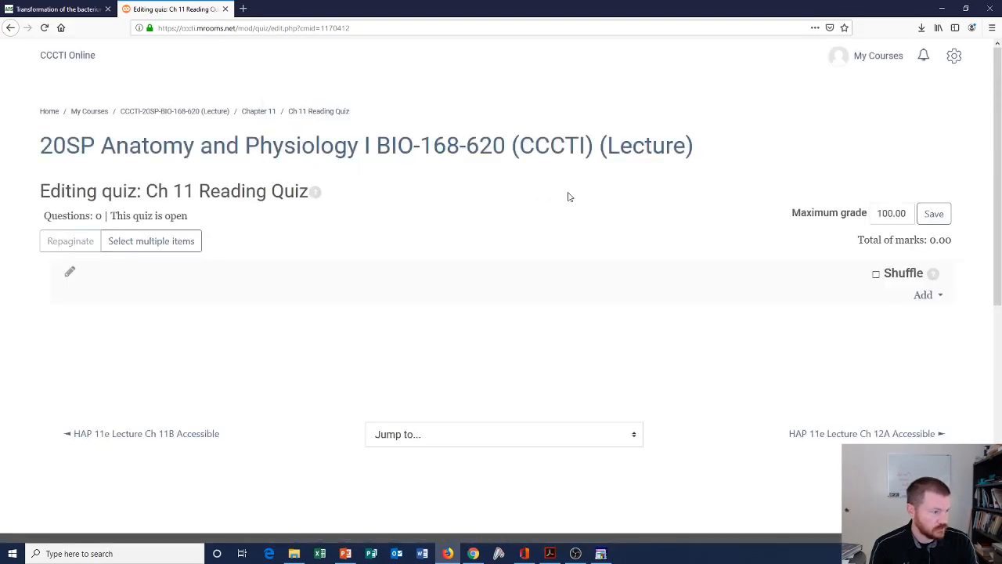
# - Add 20 random questions from the "Ch 11 Bio 168 quiz sp2020" category to the quiz
pyautogui.click(925, 296)
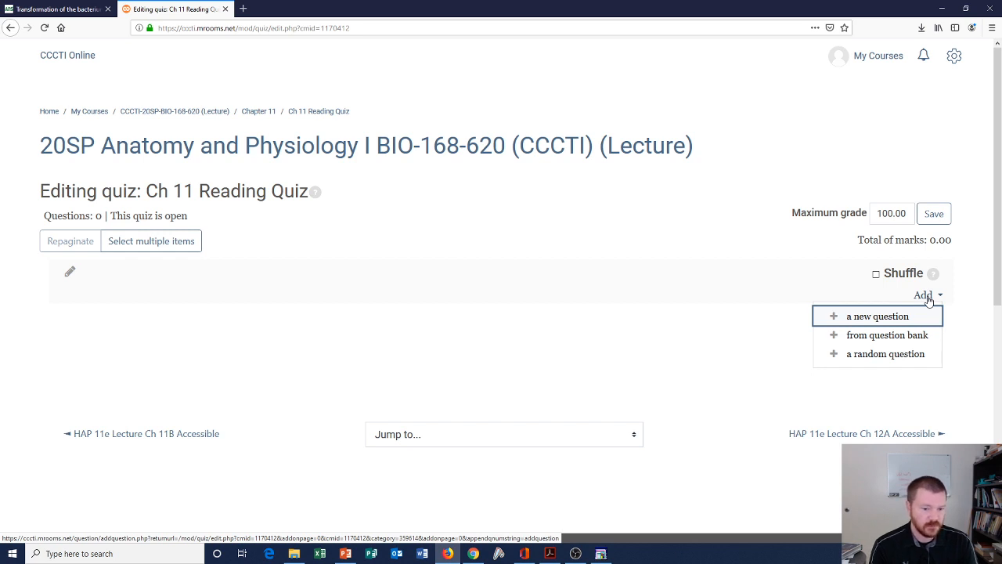
pyautogui.click(871, 356)
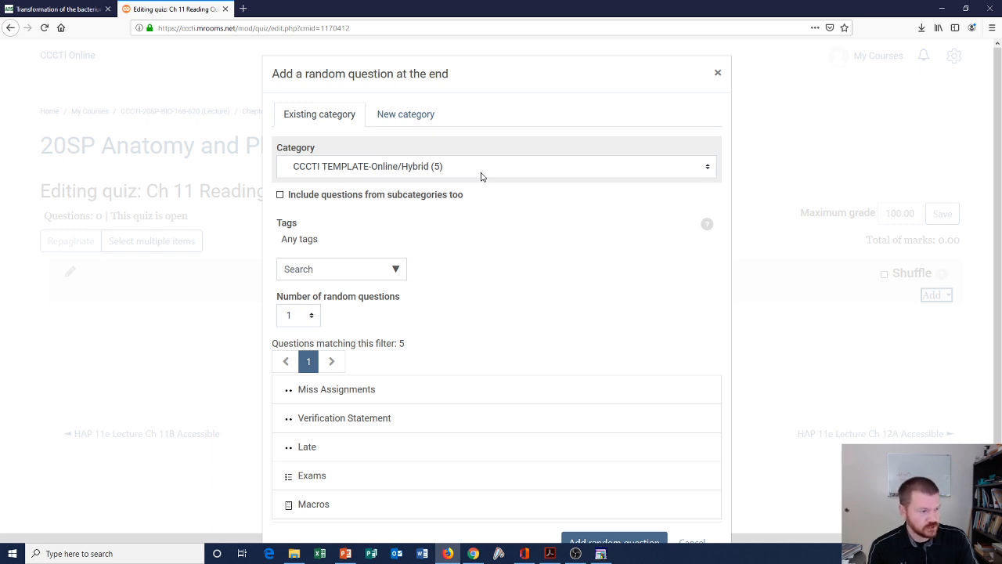
pyautogui.click(482, 174)
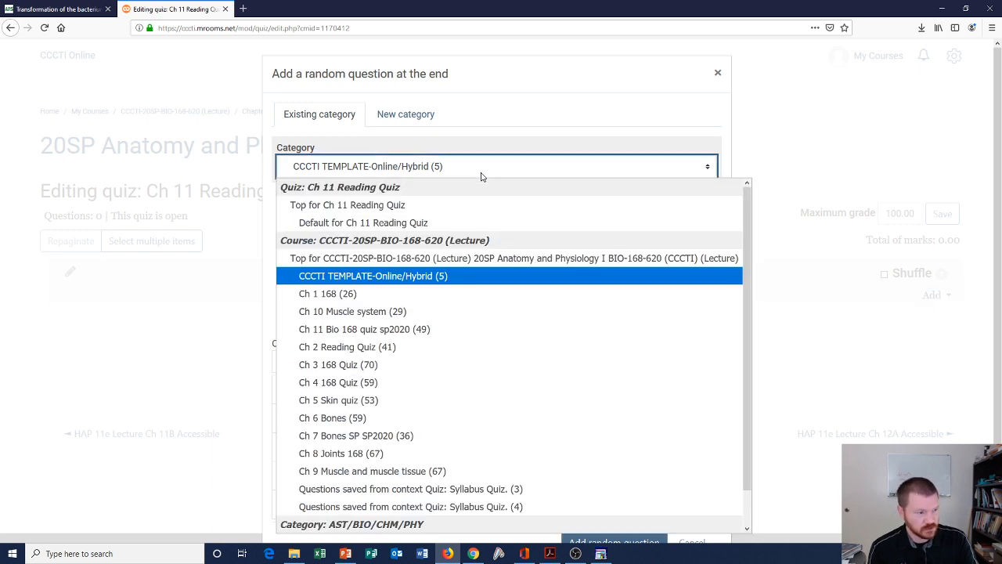
pyautogui.click(366, 330)
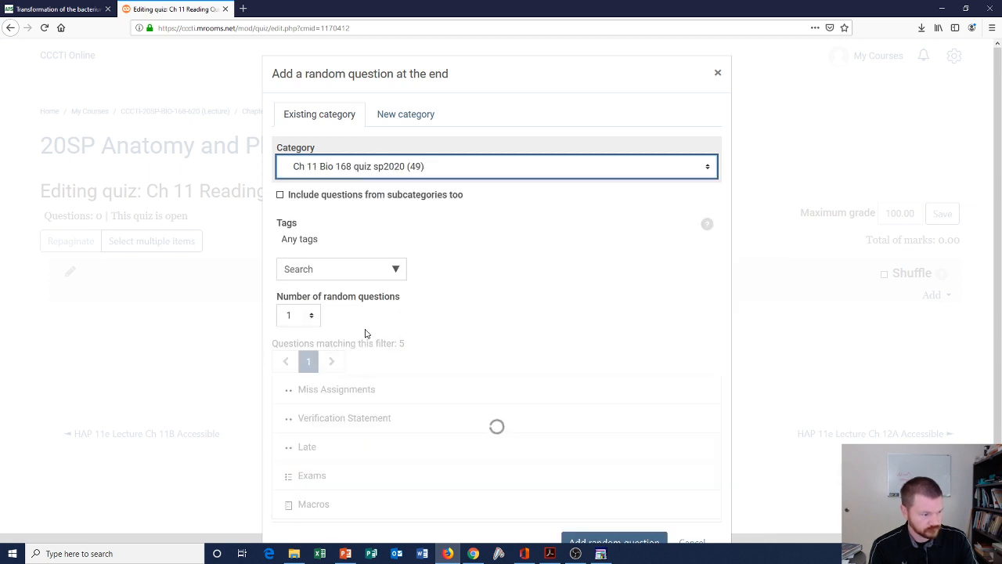
pyautogui.scroll(-1, 367, 331)
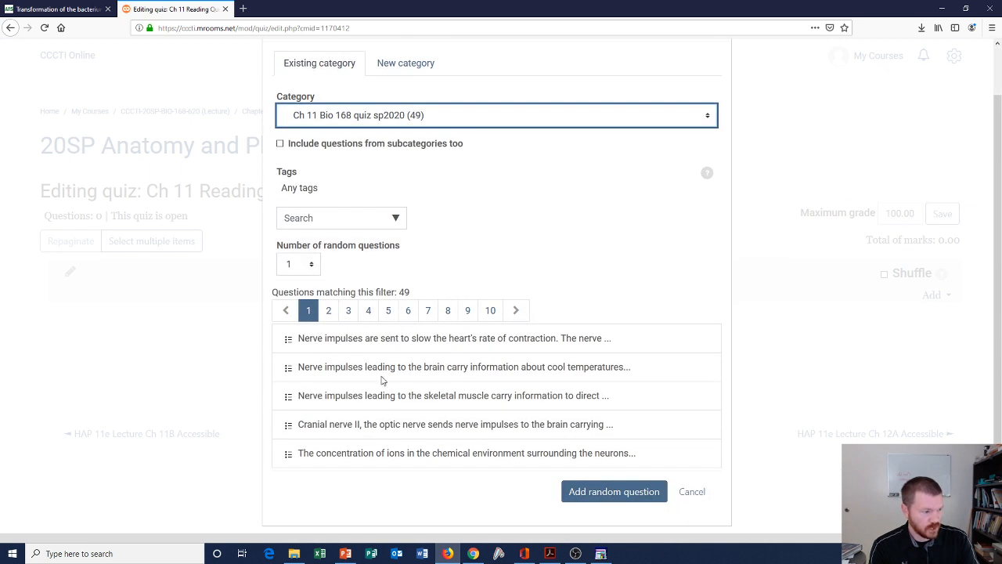
pyautogui.scroll(1, 389, 208)
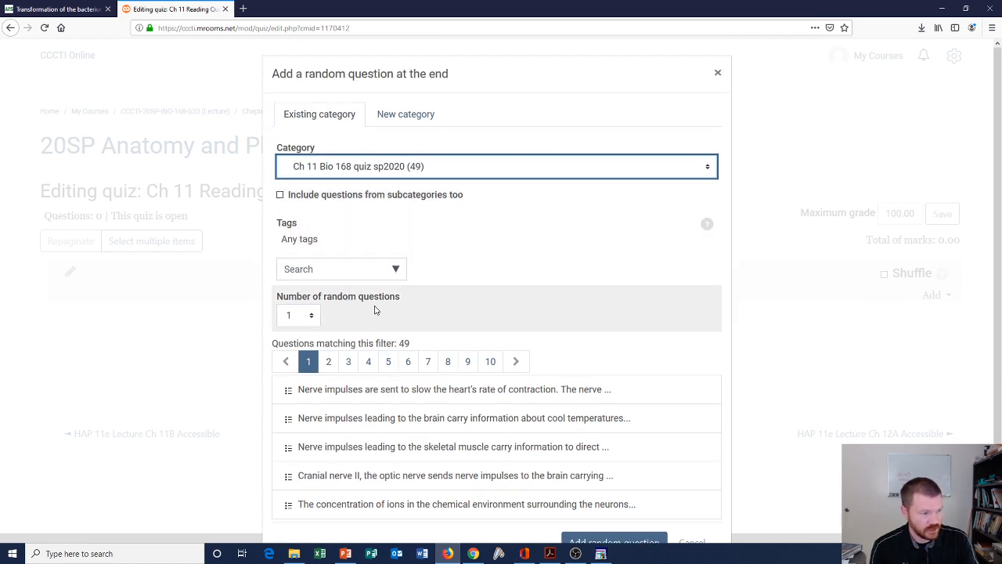
pyautogui.click(313, 316)
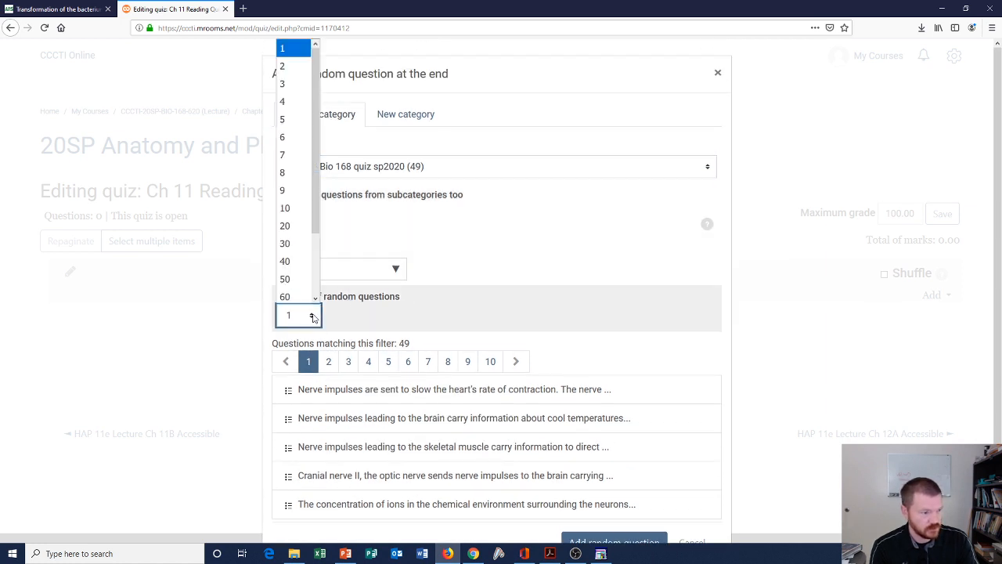
pyautogui.click(293, 226)
pyautogui.scroll(-1, 509, 346)
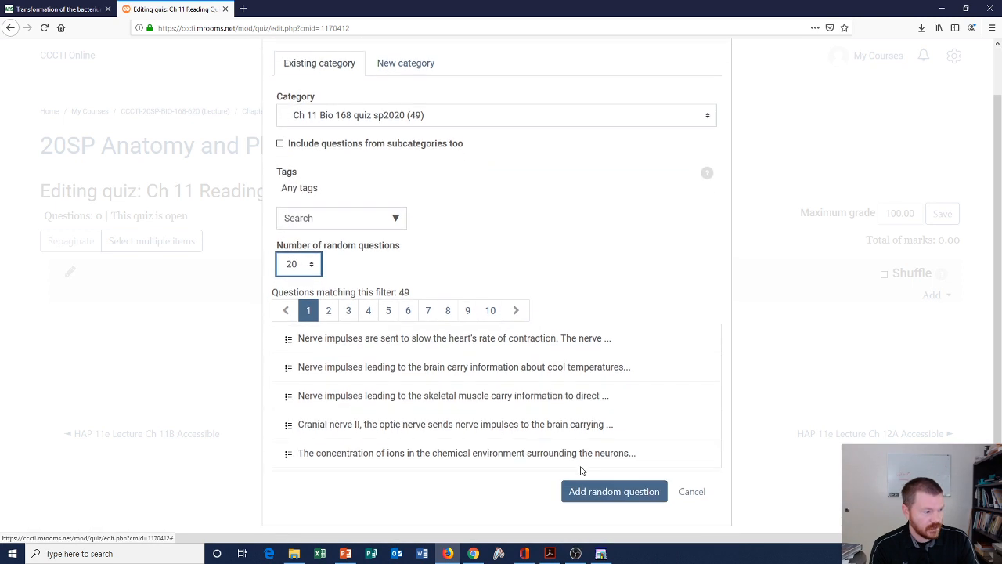
pyautogui.click(610, 493)
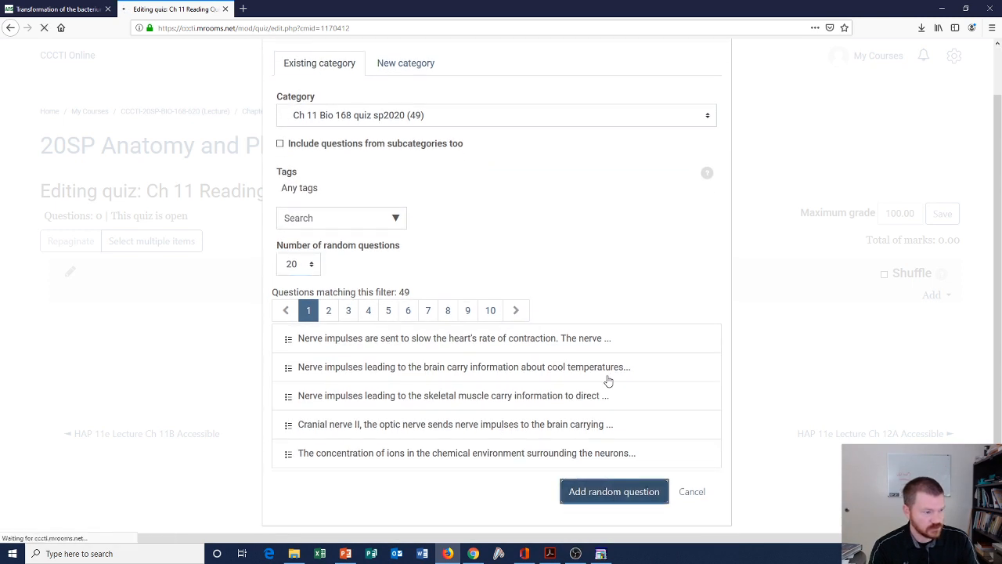
# - Review the list of 20 random question slots on the Ch 11 Reading Quiz editing page
pyautogui.scroll(-2, 387, 305)
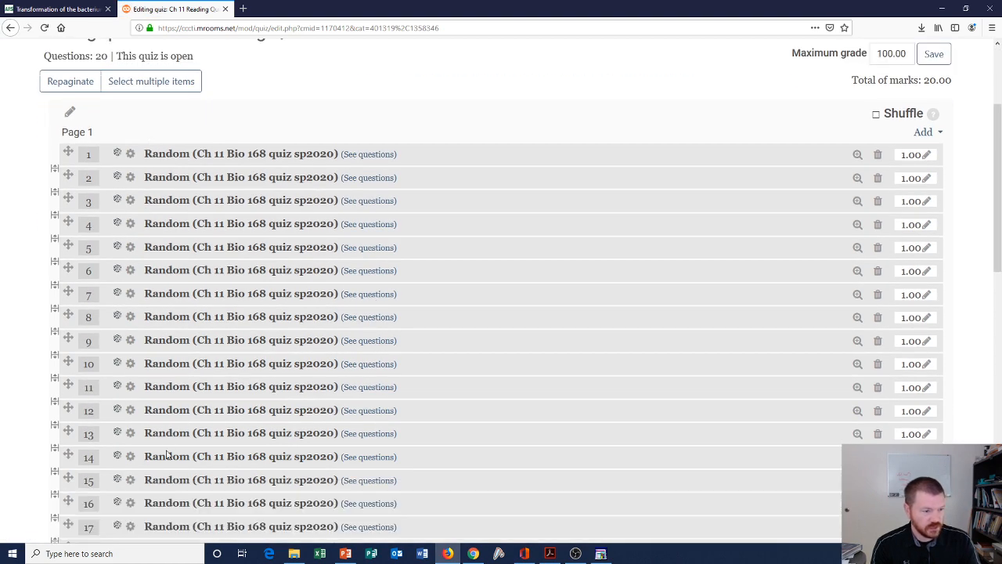
pyautogui.scroll(-3, 175, 380)
pyautogui.scroll(3, 209, 181)
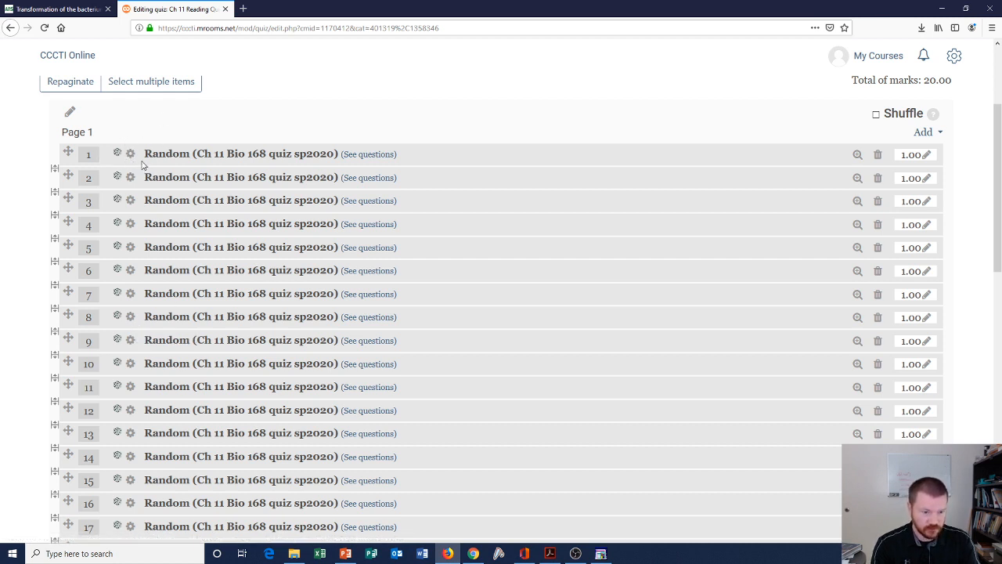
pyautogui.scroll(-4, 177, 180)
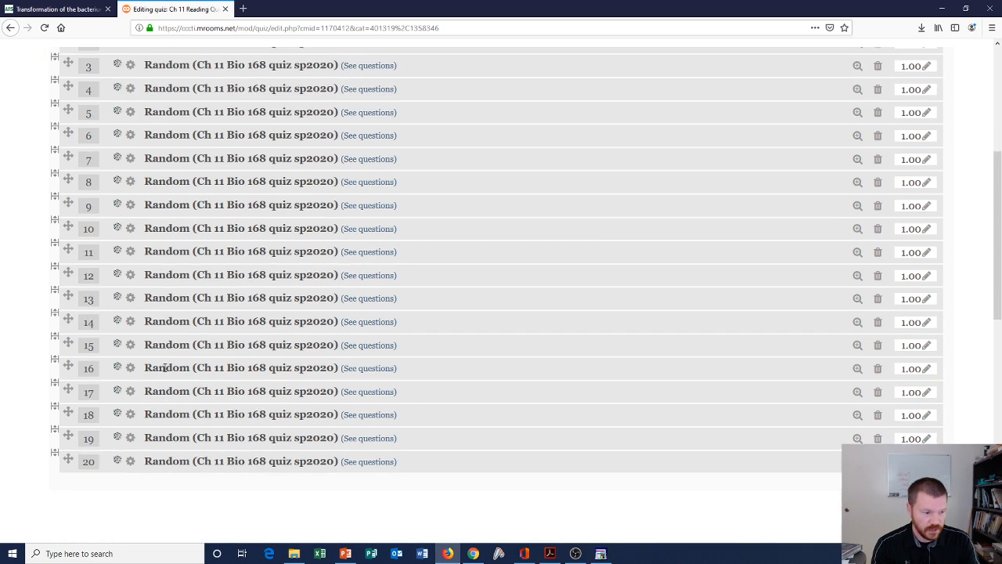
pyautogui.scroll(5, 163, 364)
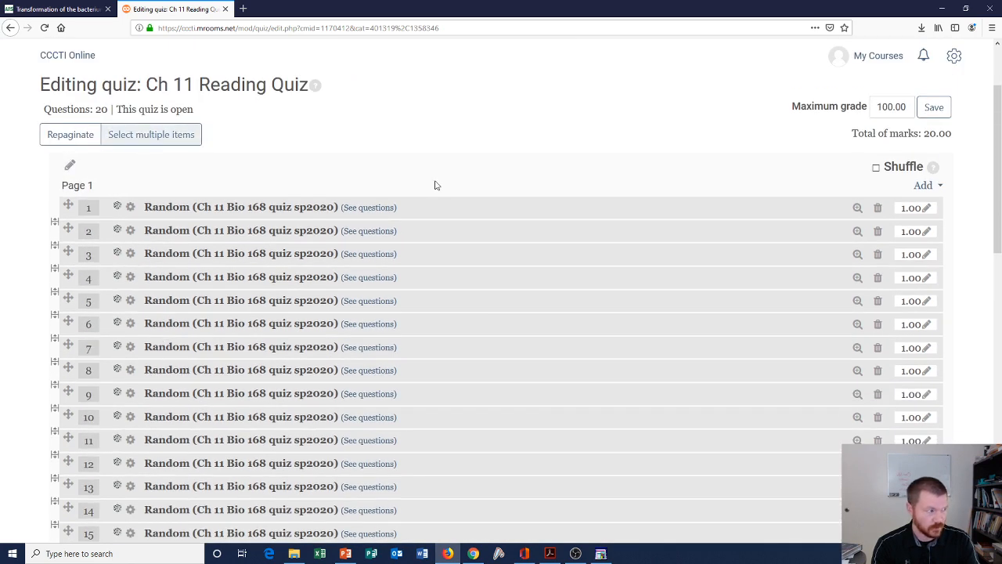
pyautogui.scroll(-5, 749, 201)
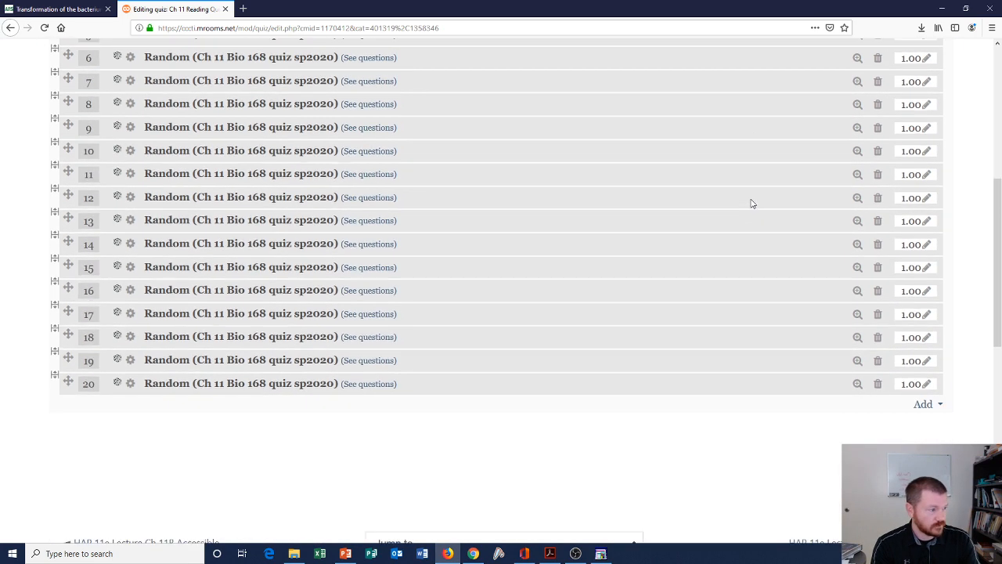
pyautogui.scroll(6, 548, 180)
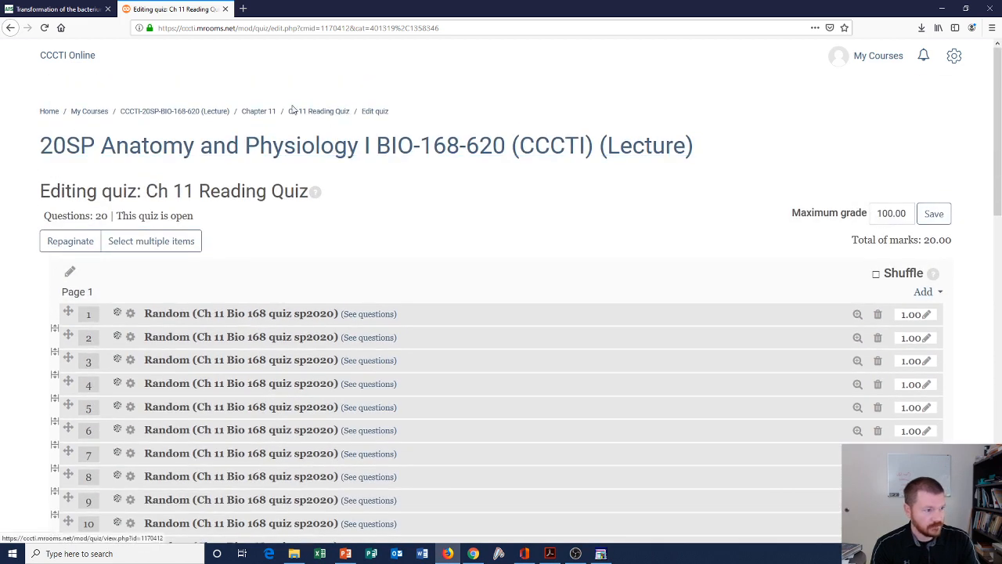
# - Go to the course's Chapter 11 section, open the Ch 11 Reading Quiz and start a preview of it
pyautogui.click(253, 113)
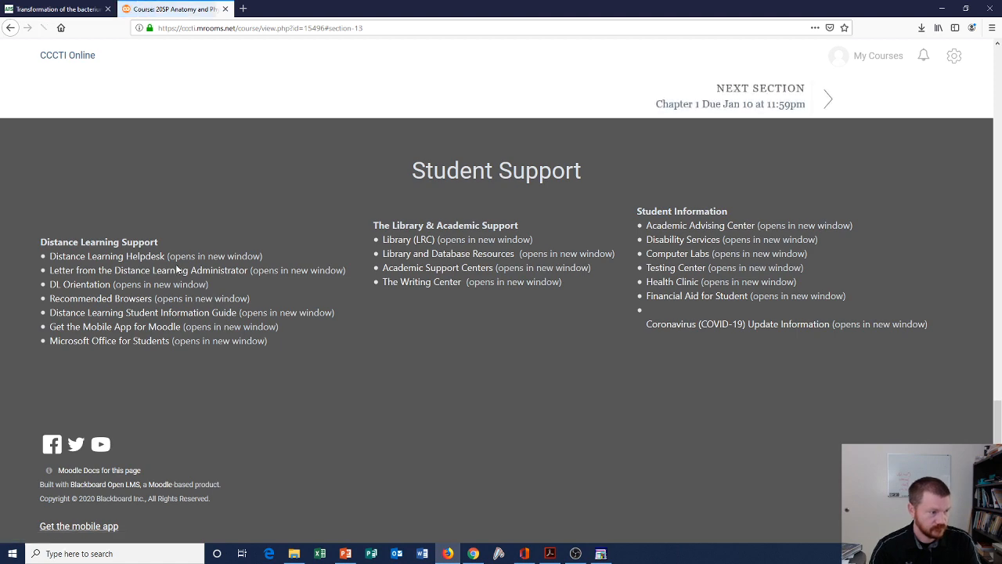
pyautogui.scroll(-6, 295, 333)
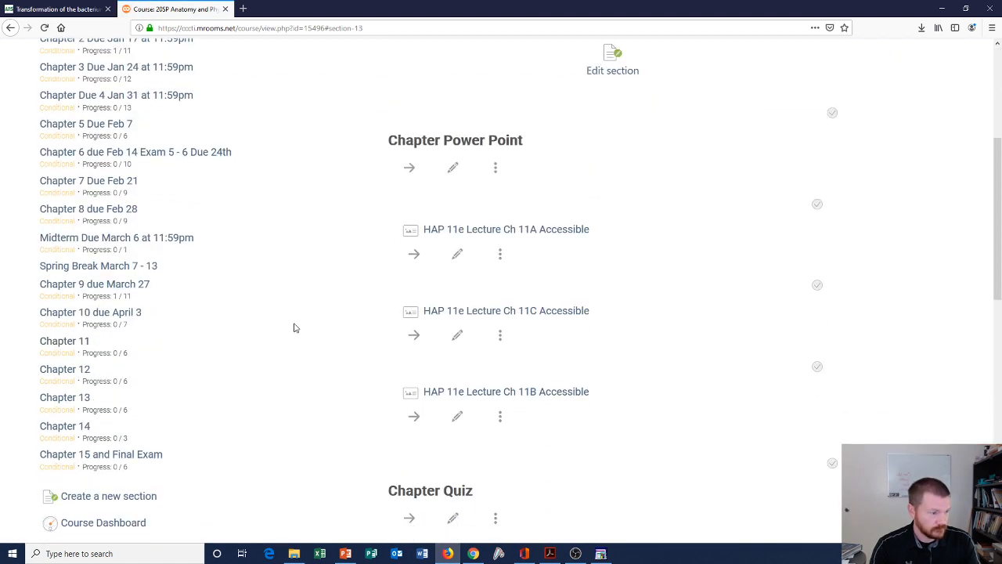
pyautogui.scroll(-2, 295, 327)
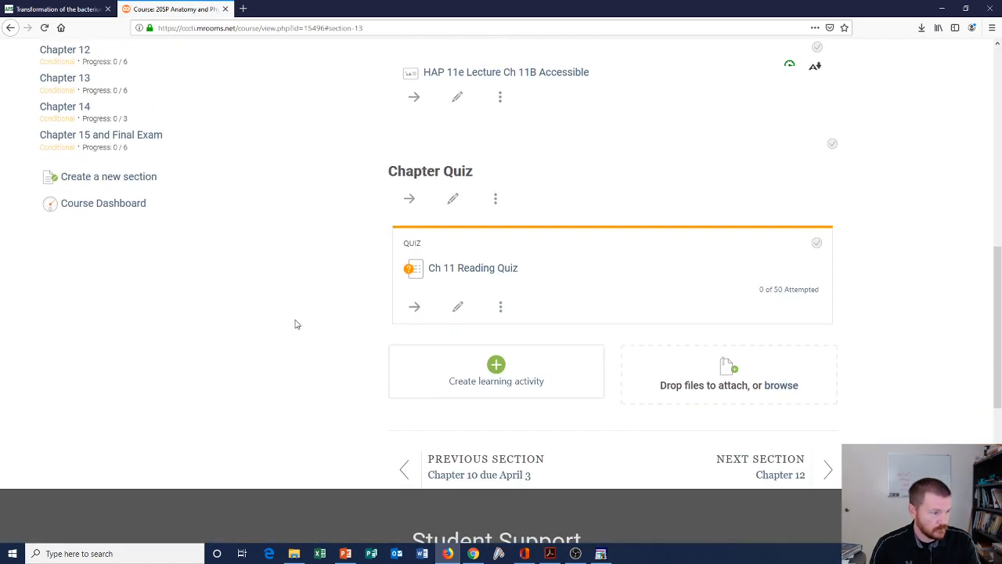
pyautogui.click(470, 274)
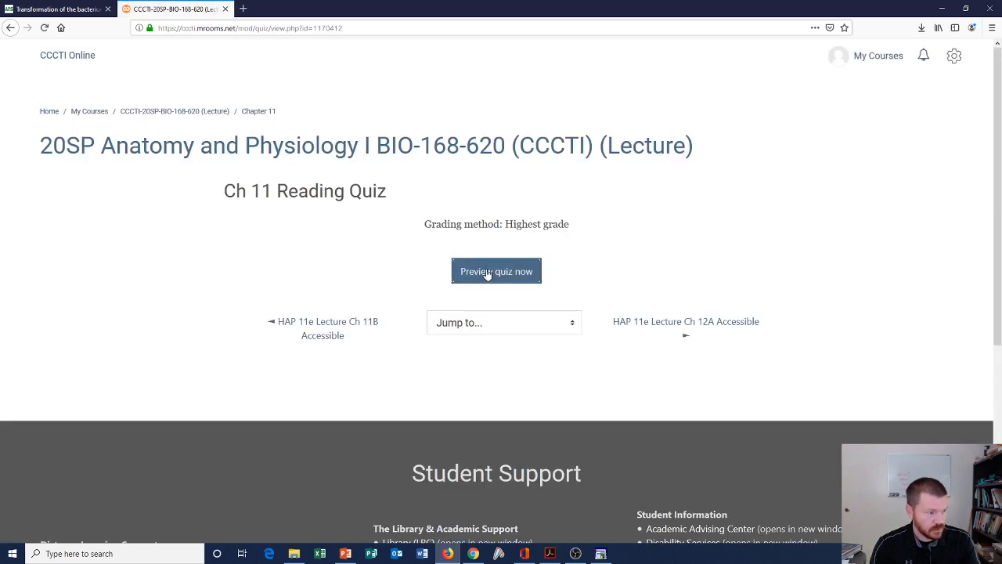
pyautogui.click(487, 273)
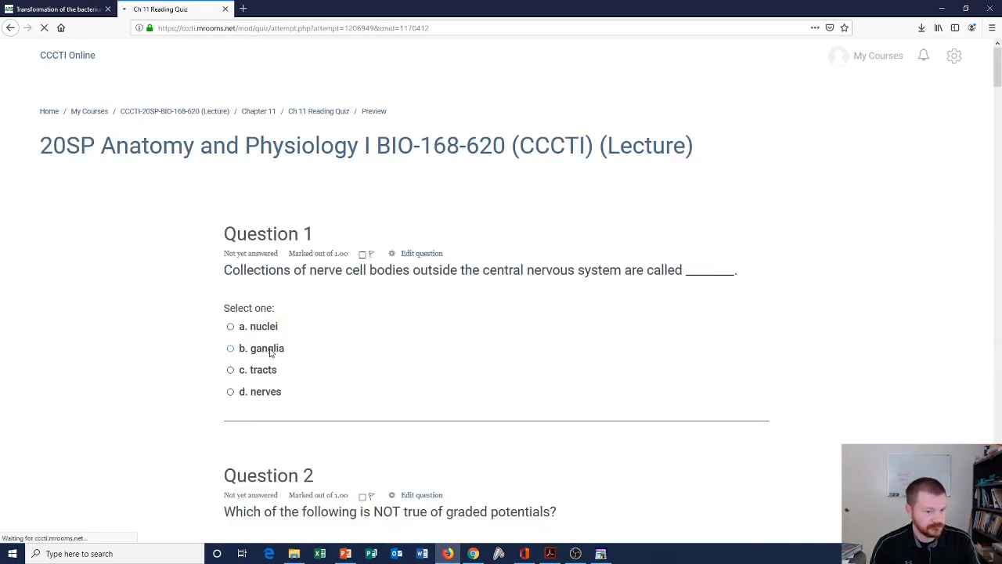
# - Read through the questions and answer choices in the quiz preview, from Question 1 to about Question 9
pyautogui.scroll(-1, 272, 306)
pyautogui.scroll(-10, 167, 310)
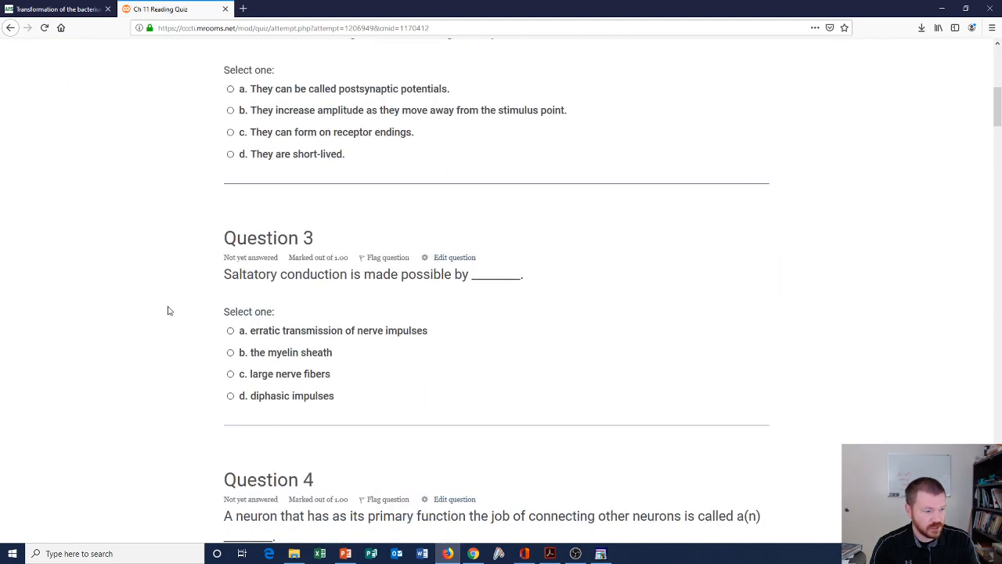
pyautogui.scroll(-10, 167, 310)
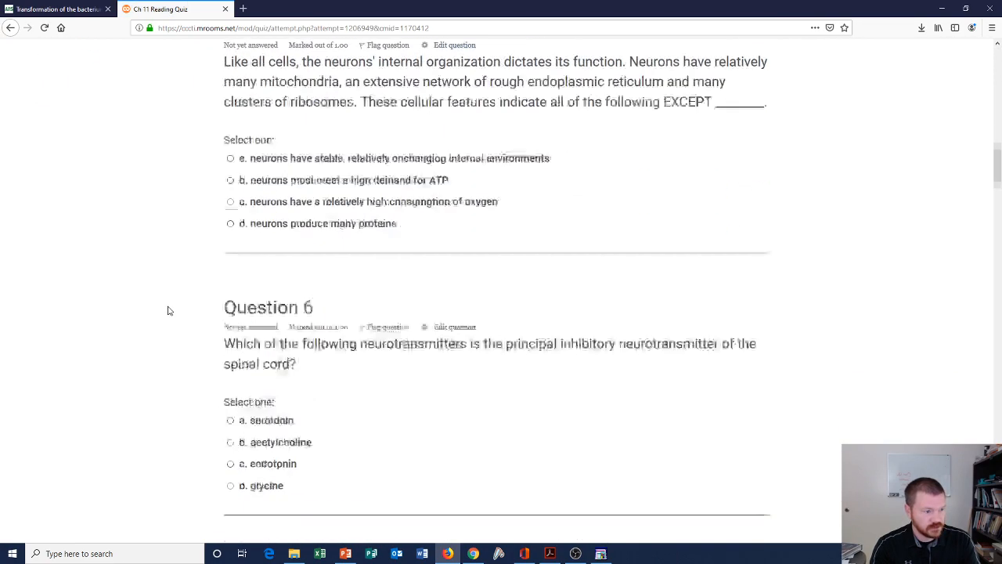
pyautogui.scroll(-4, 167, 310)
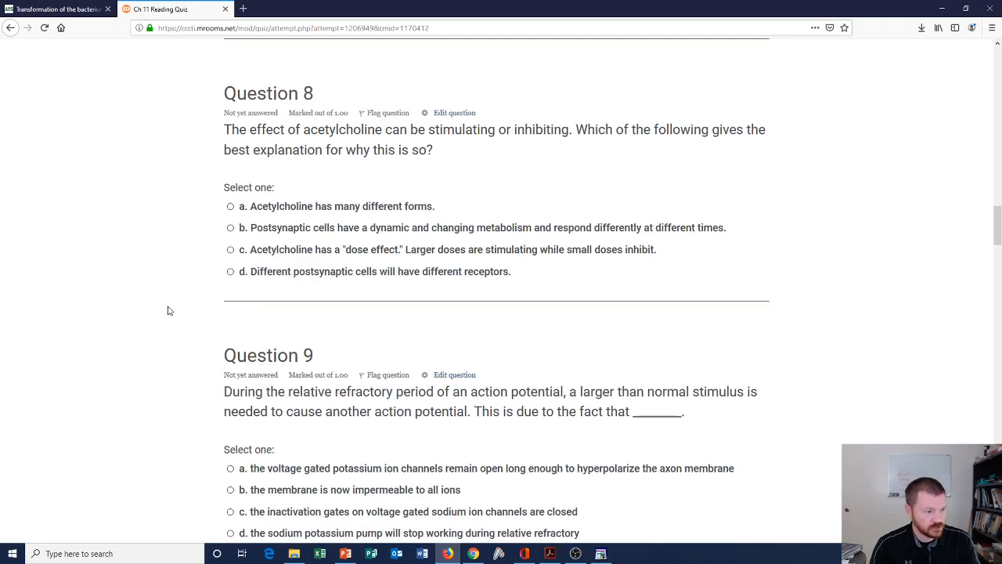
pyautogui.scroll(9, 167, 310)
pyautogui.scroll(1, 168, 310)
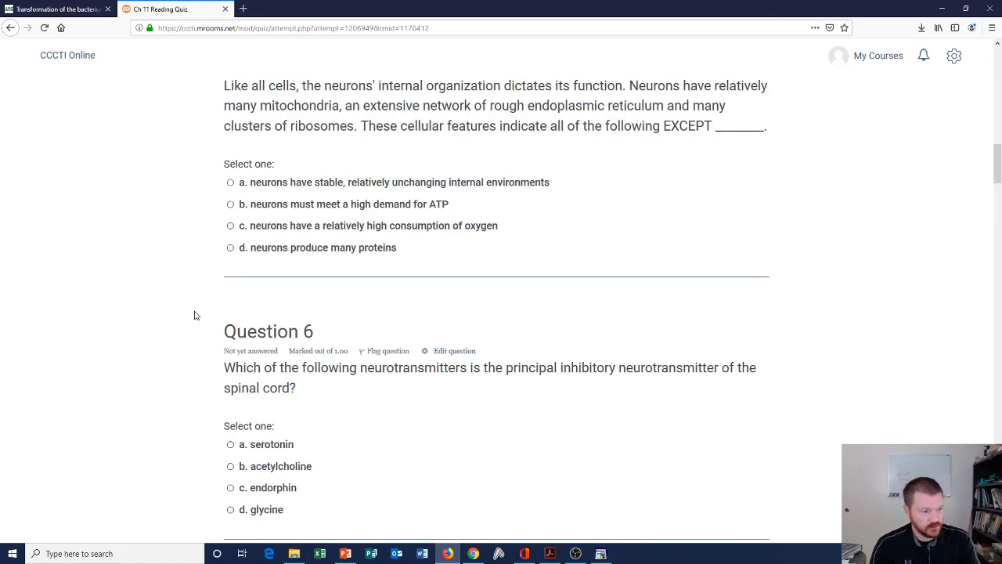
pyautogui.scroll(12, 198, 317)
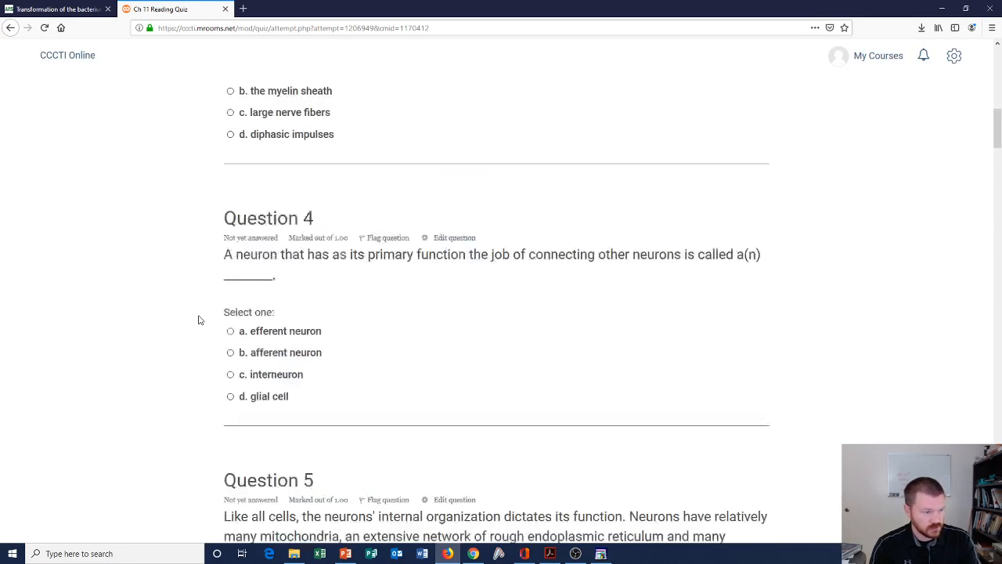
pyautogui.scroll(3, 198, 319)
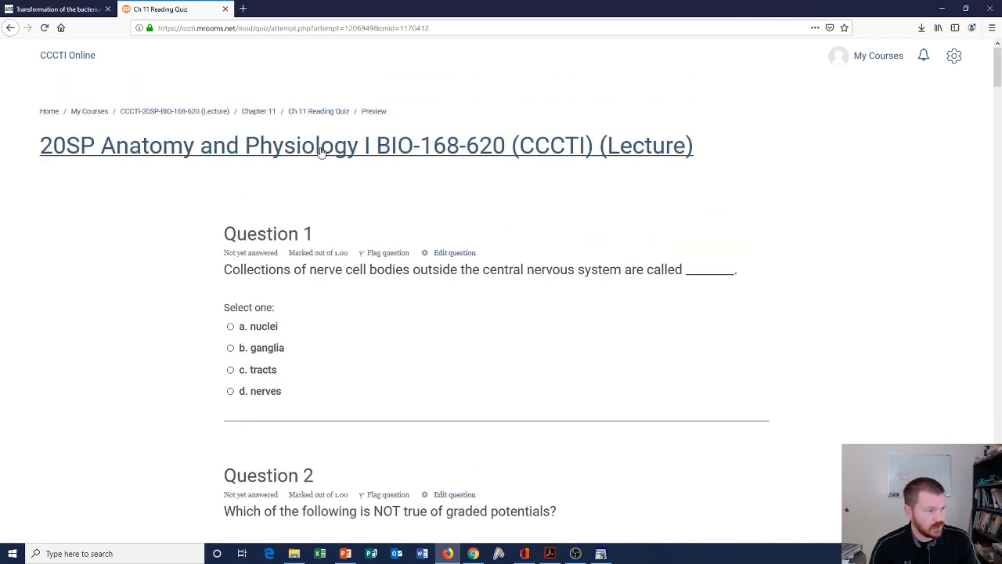
# - Leave the preview for the Chapter 11 section and show the "Ch 11 Bio 168 quiz sp2020" category in the course question bank
pyautogui.click(261, 113)
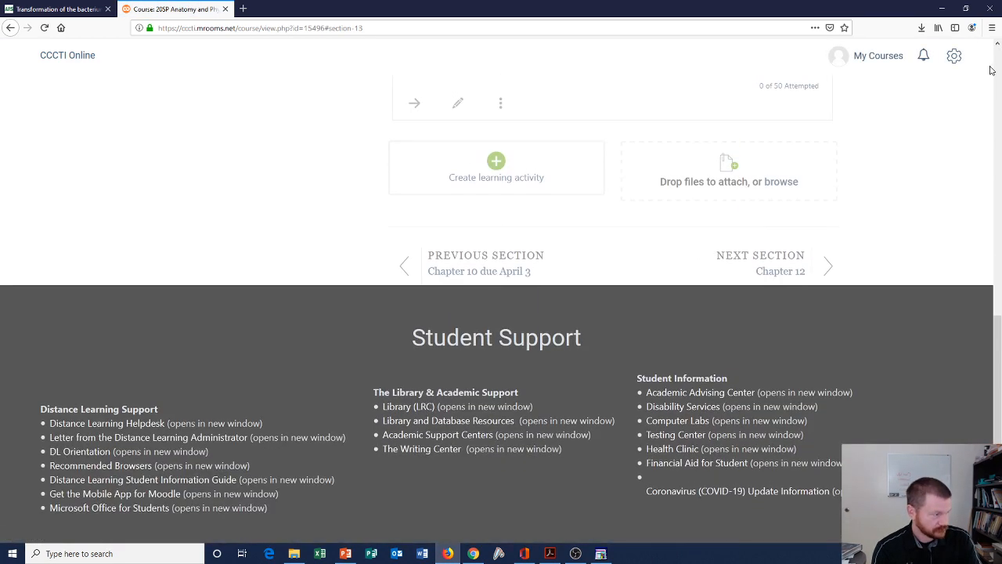
pyautogui.click(953, 56)
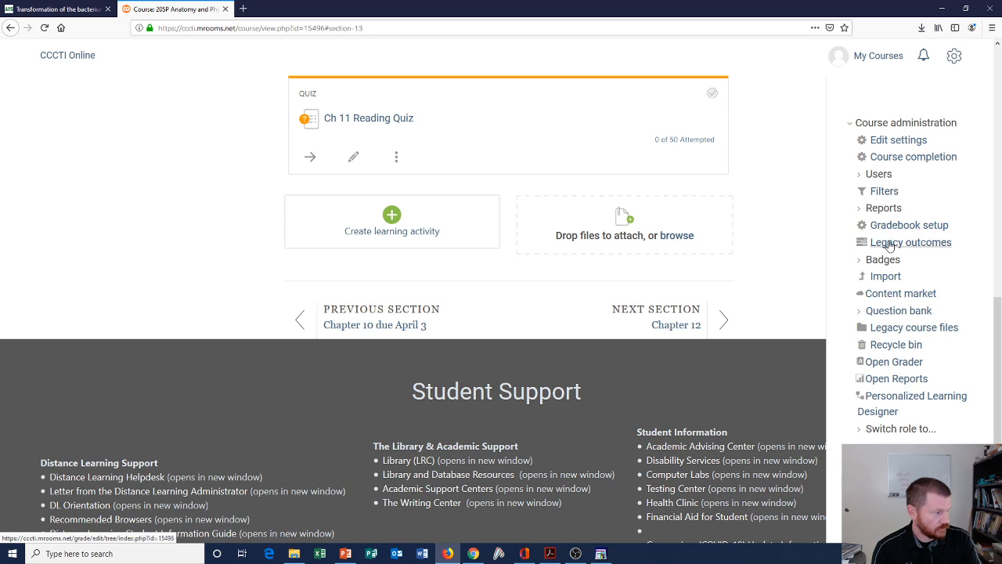
pyautogui.click(892, 311)
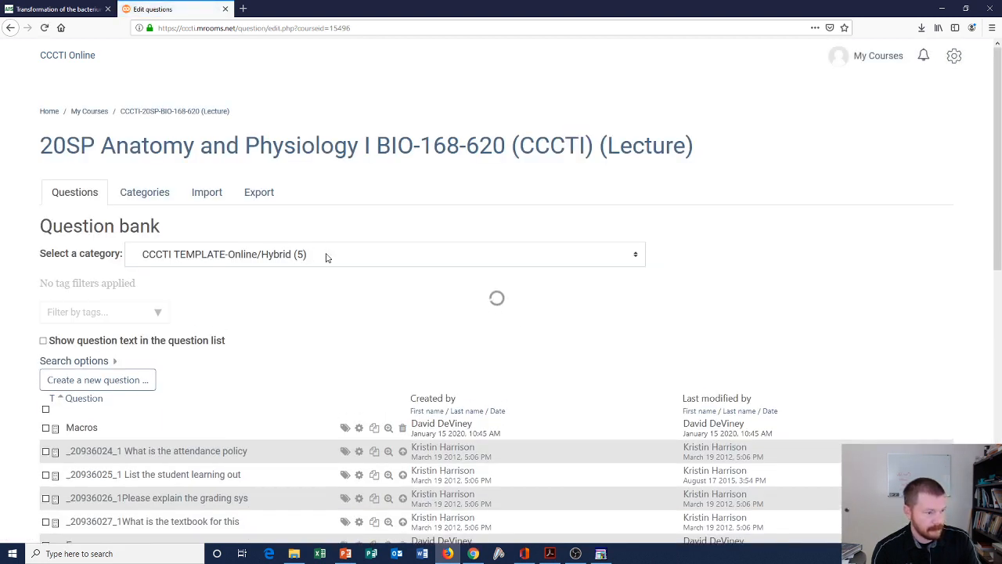
pyautogui.click(328, 257)
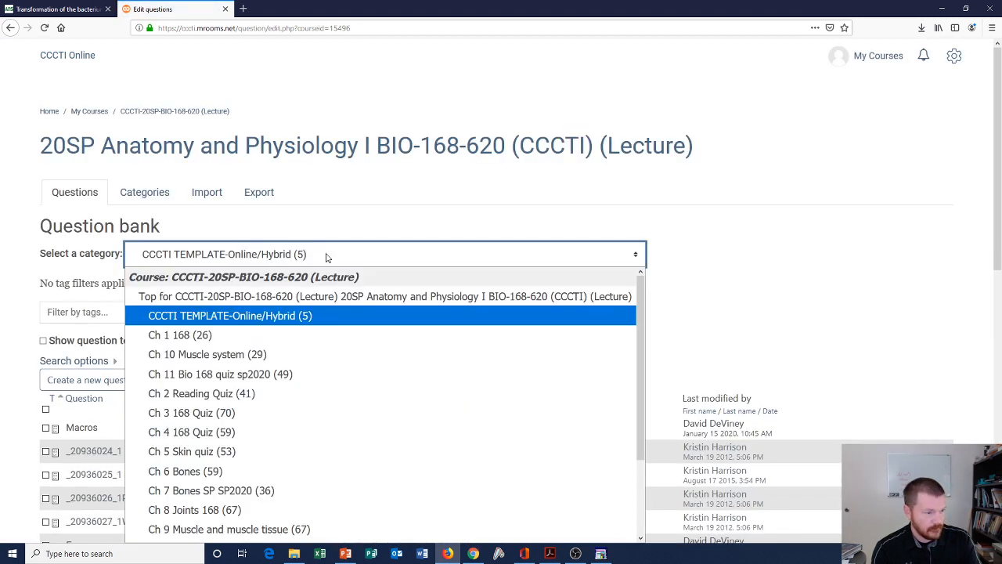
pyautogui.click(198, 375)
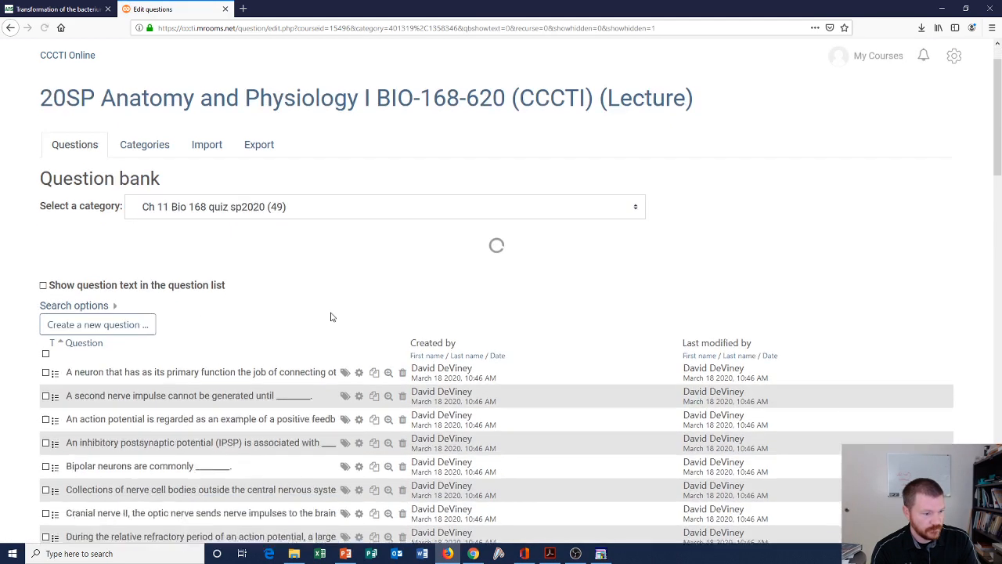
# - Look through the imported questions listed in the Chapter 11 category
pyautogui.scroll(-5, 330, 316)
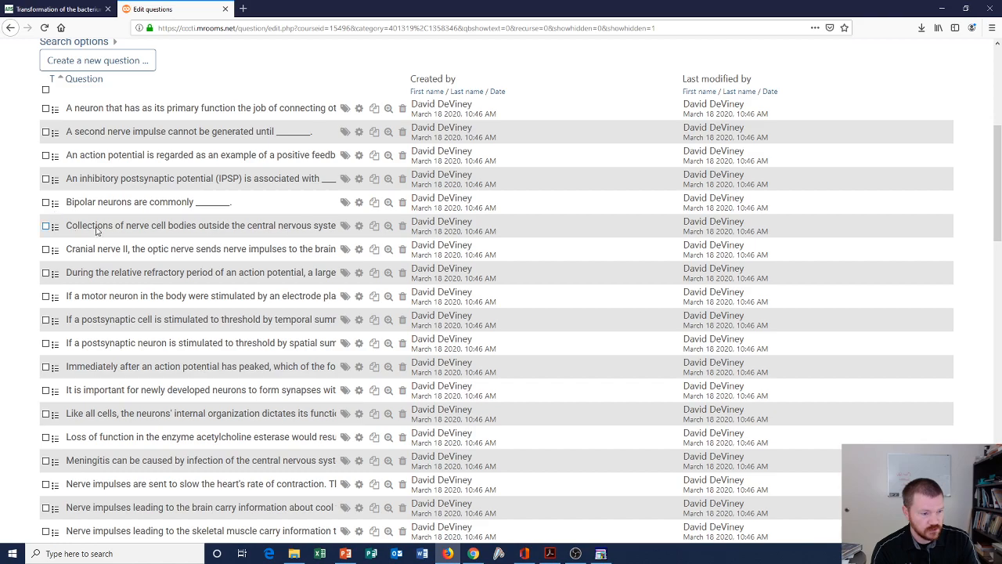
pyautogui.scroll(-3, 95, 233)
pyautogui.scroll(-2, 95, 233)
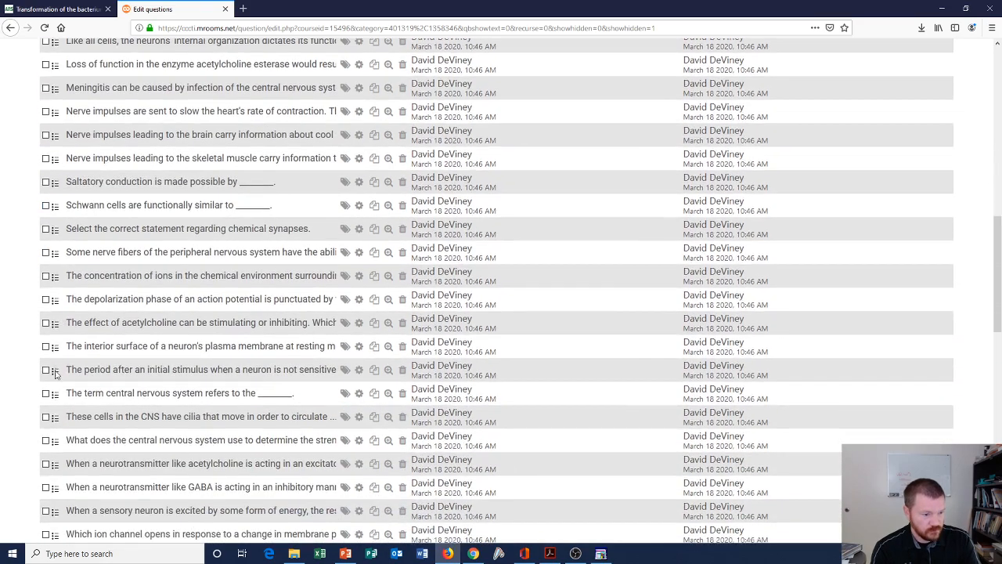
pyautogui.scroll(-5, 51, 420)
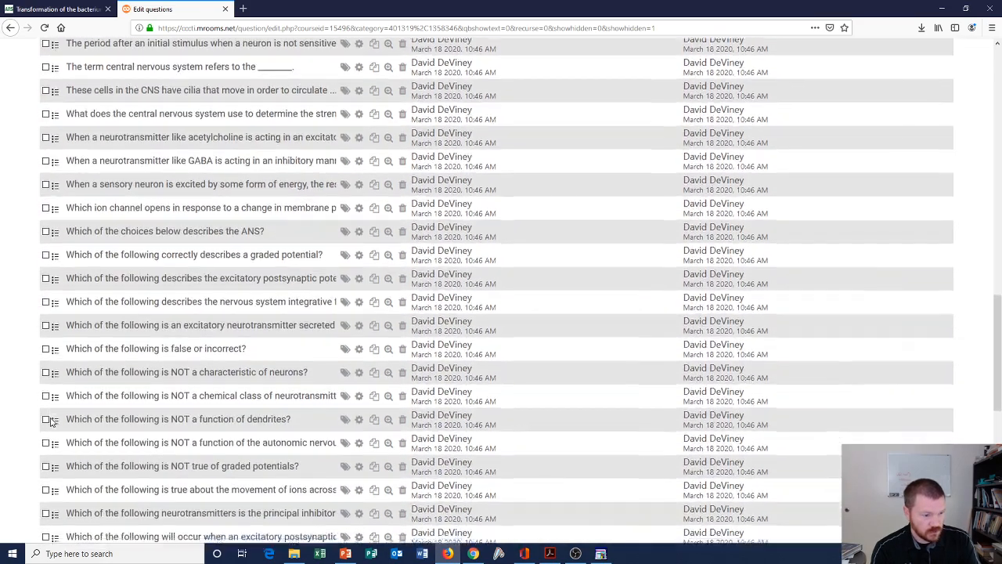
pyautogui.scroll(-1, 116, 307)
pyautogui.scroll(3, 116, 307)
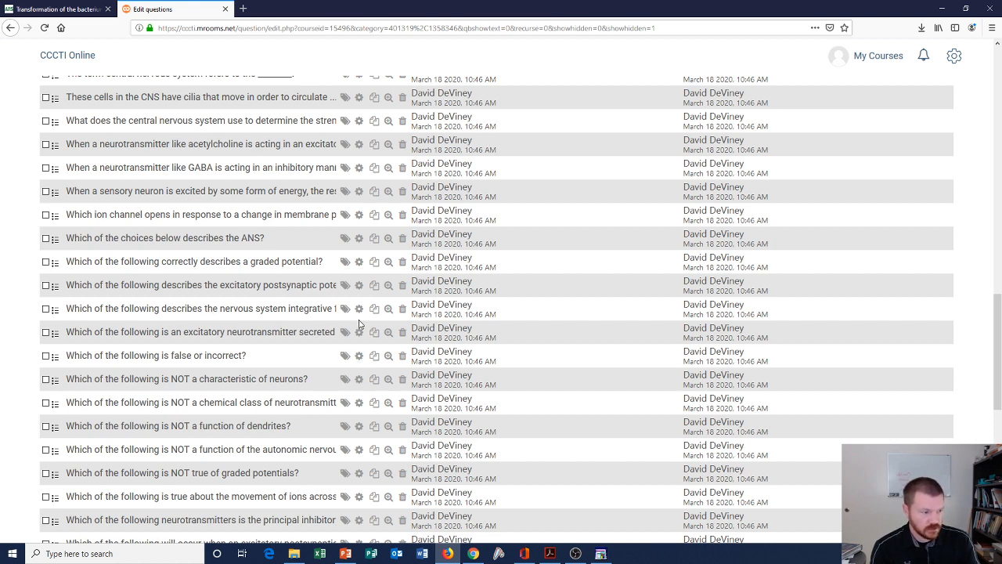
# - Open the question "Which of the following correctly describes a graded potential?" for editing and examine its settings, answer choices, grades and feedback
pyautogui.click(359, 263)
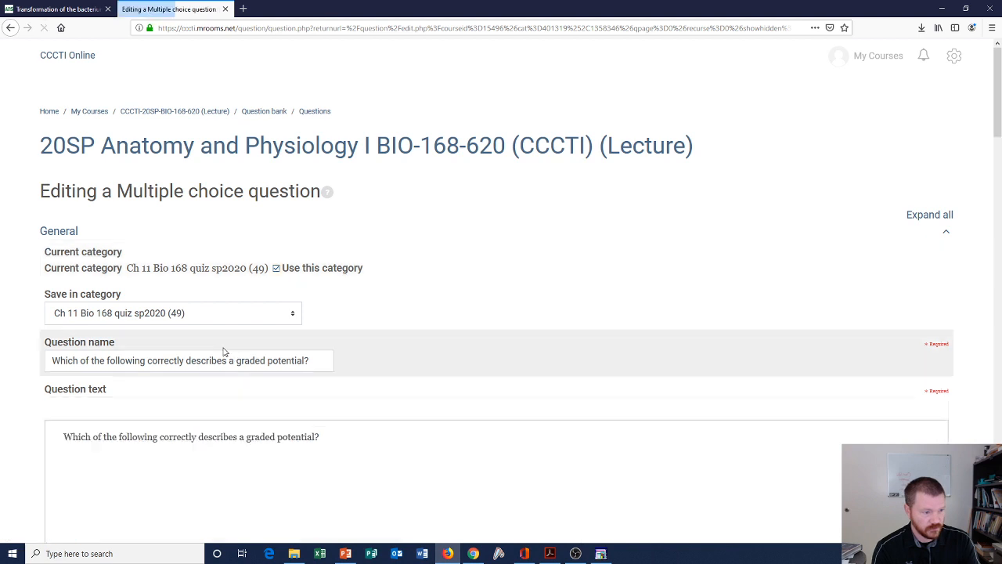
pyautogui.scroll(-3, 224, 353)
pyautogui.scroll(-5, 180, 251)
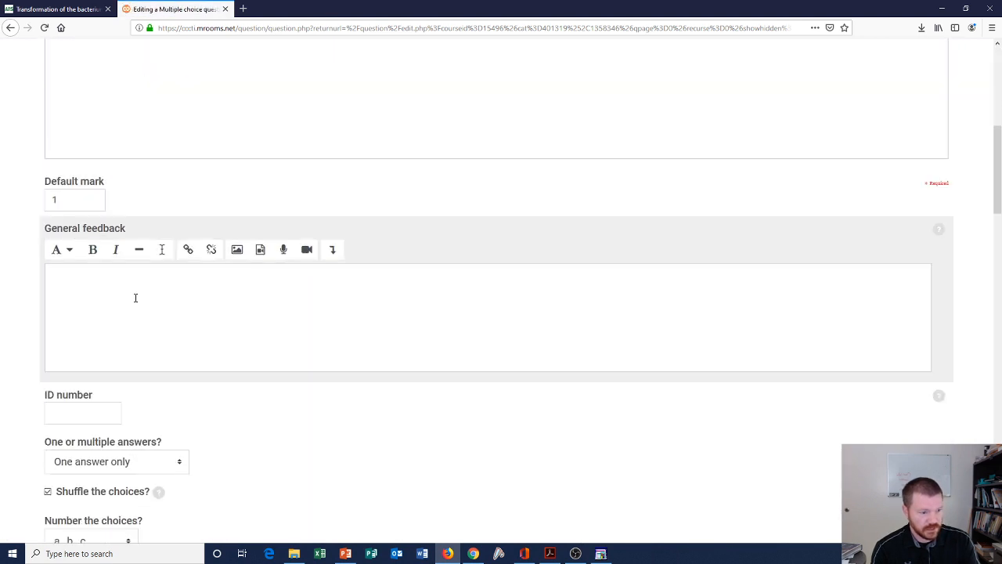
pyautogui.scroll(-3, 135, 300)
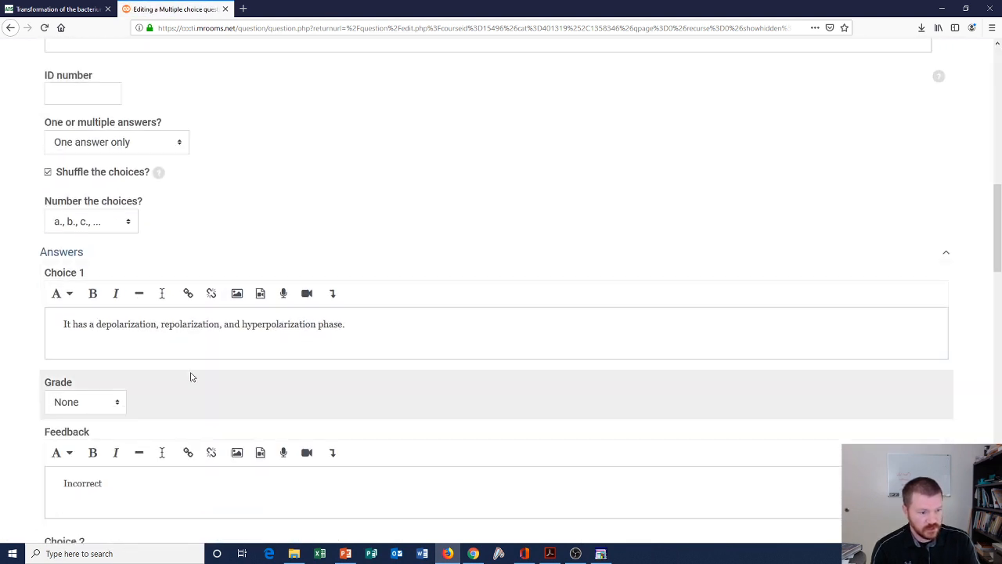
pyautogui.scroll(-2, 192, 376)
pyautogui.scroll(-3, 190, 375)
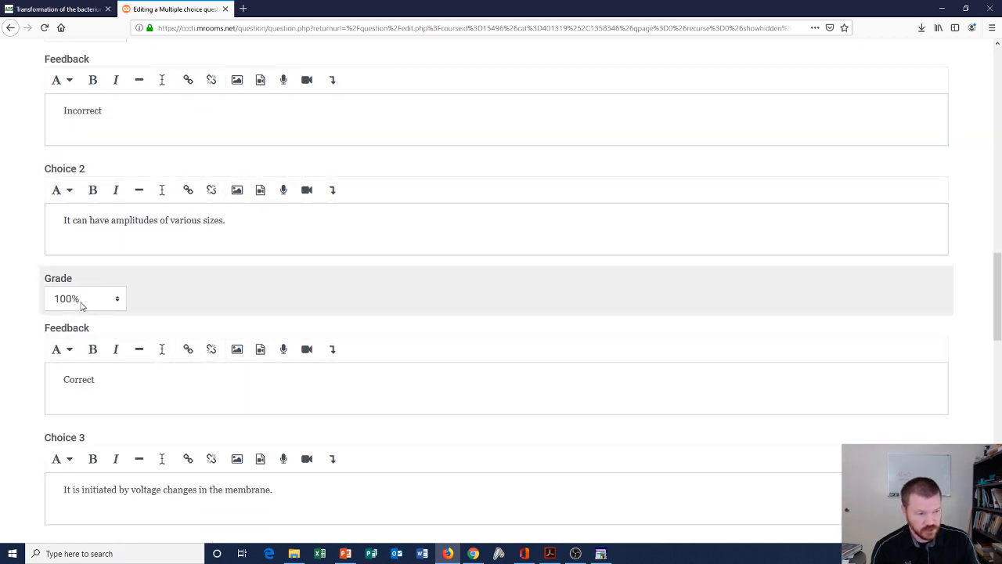
pyautogui.scroll(4, 79, 303)
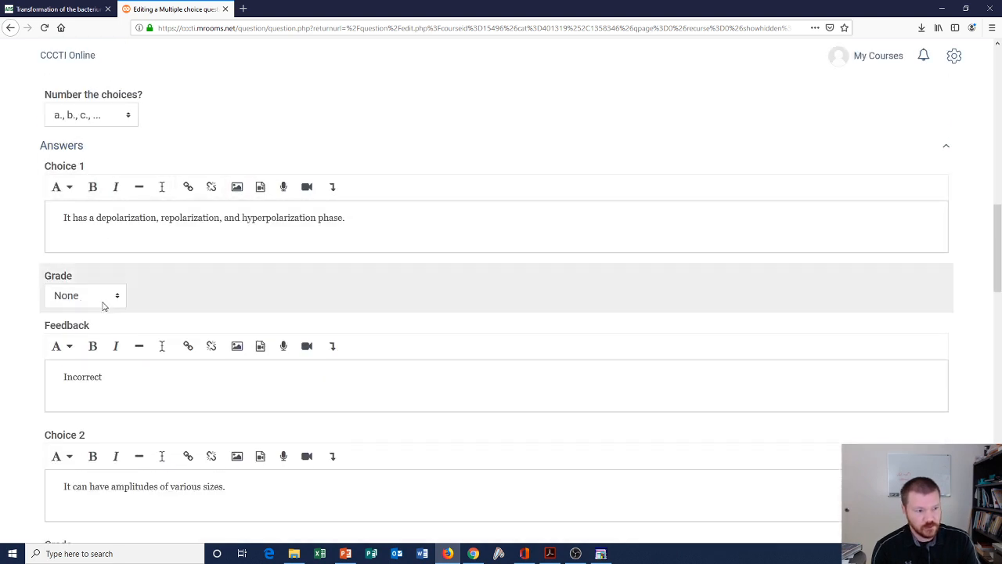
pyautogui.scroll(5, 385, 353)
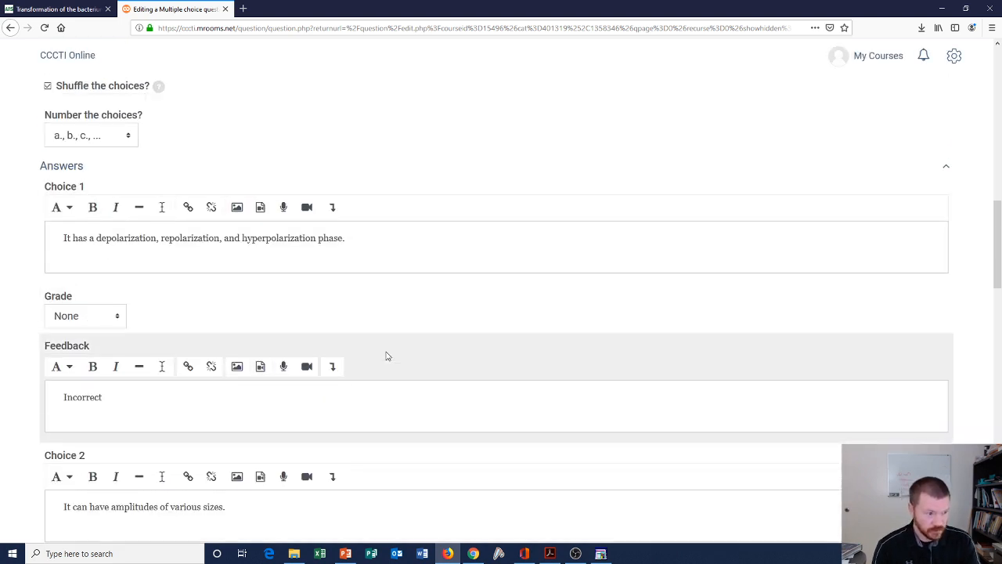
pyautogui.scroll(4, 387, 319)
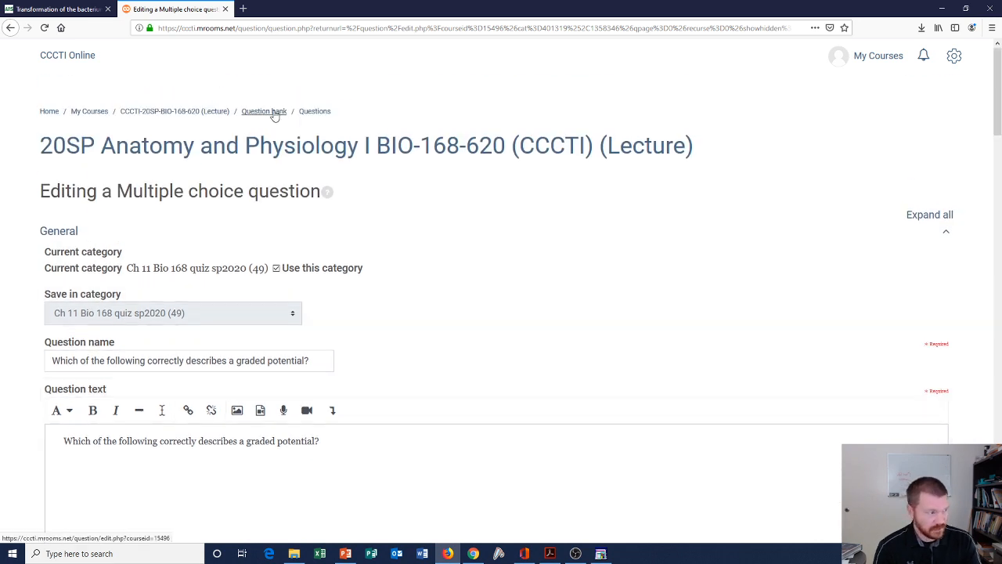
# - Leave the question editor for the course's main page, and briefly check the test in TestGen before returning to the course
pyautogui.click(208, 114)
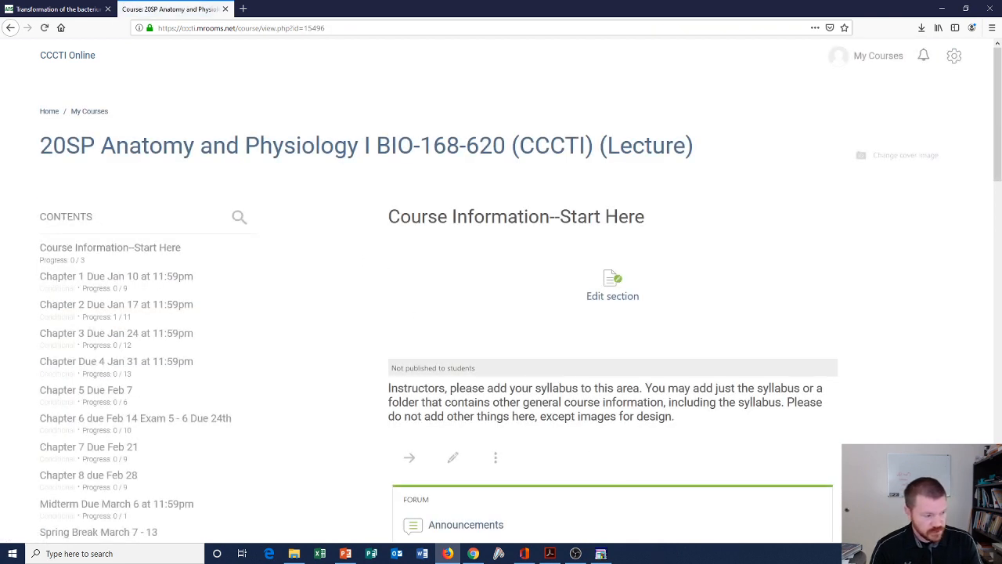
pyautogui.click(601, 554)
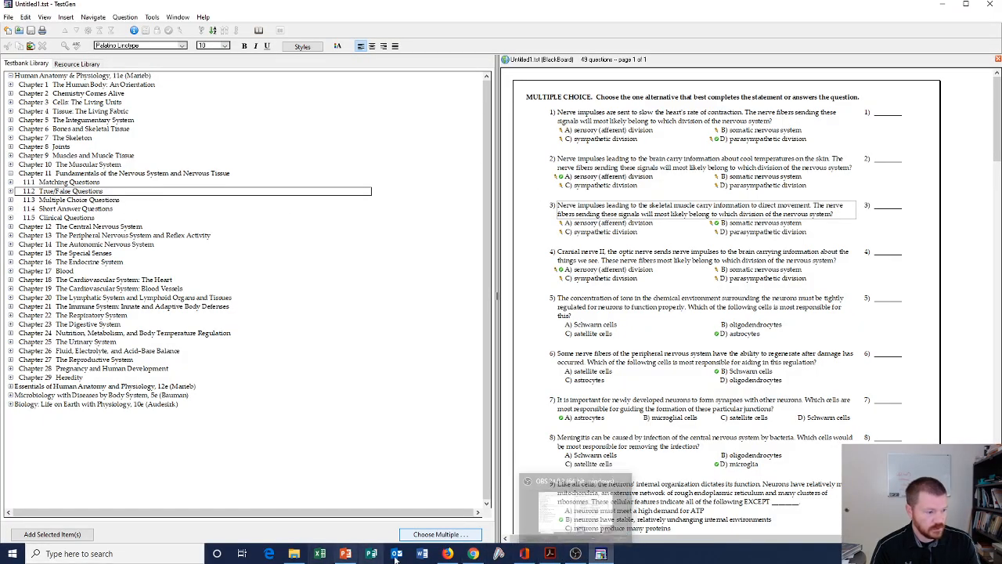
pyautogui.click(438, 517)
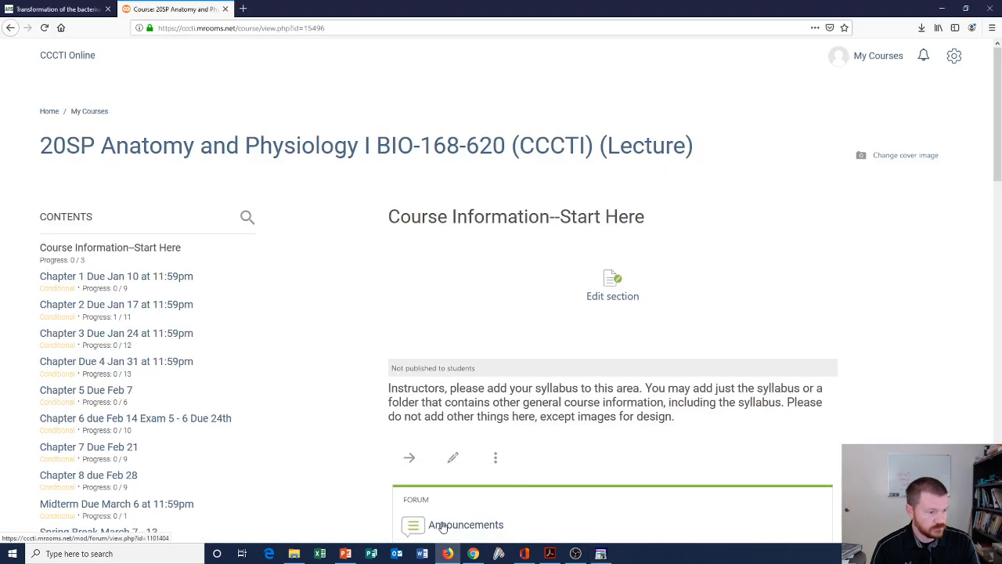
# - Open the course's Chapter 11 section and check the Ch 11 Reading Quiz under Chapter Quiz
pyautogui.scroll(-1, 307, 367)
pyautogui.scroll(-5, 307, 368)
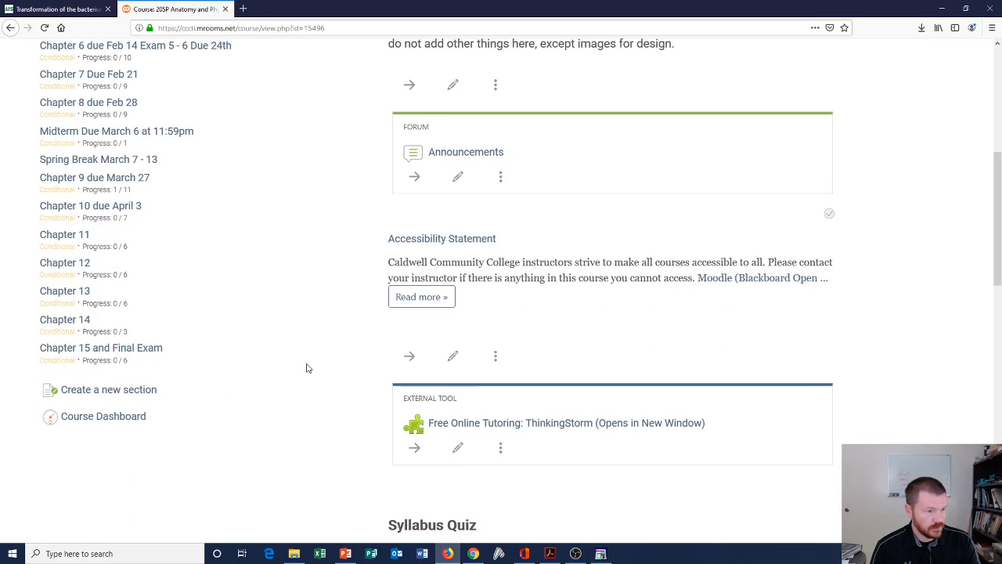
pyautogui.click(84, 239)
pyautogui.scroll(-10, 481, 377)
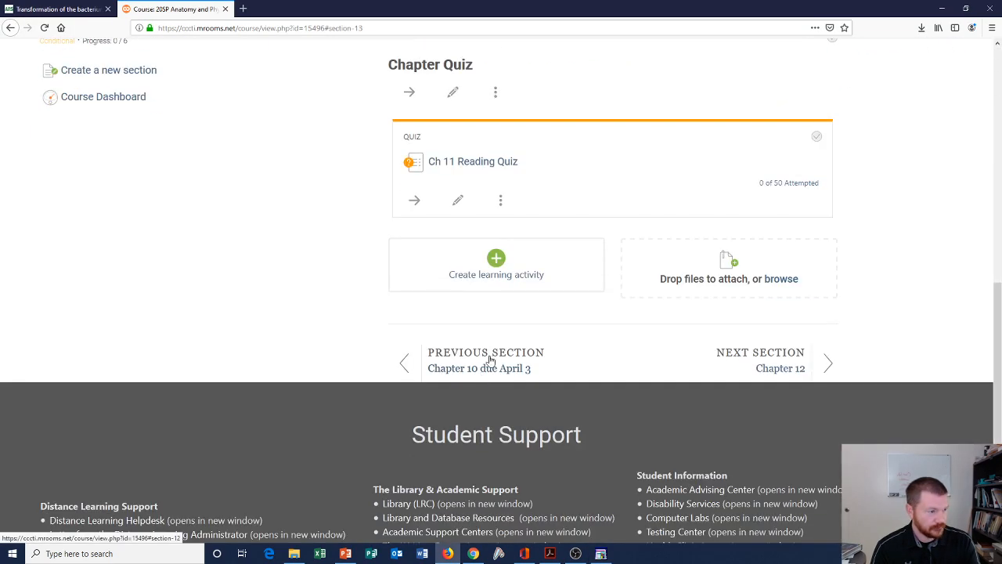
pyautogui.scroll(5, 483, 352)
pyautogui.scroll(-2, 439, 391)
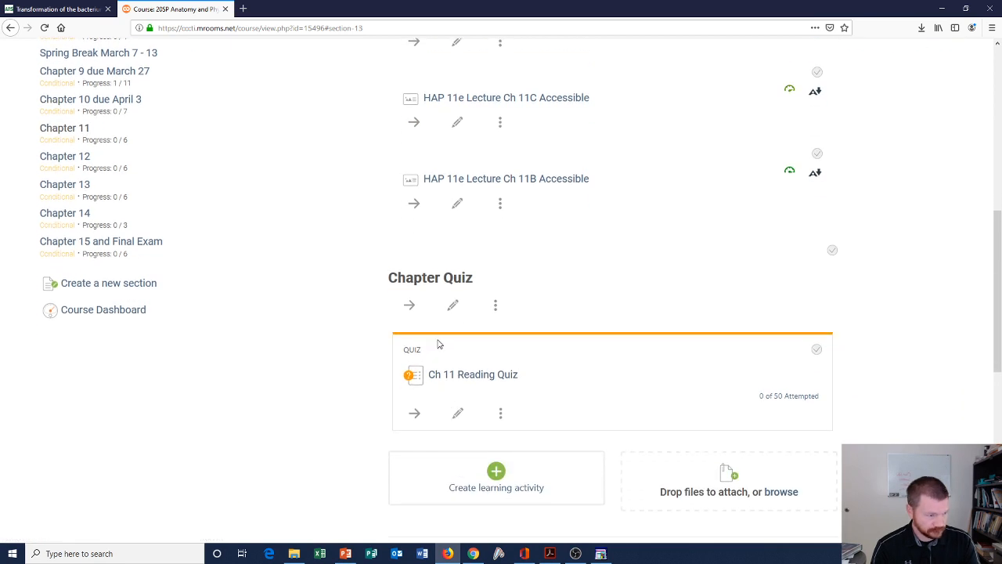